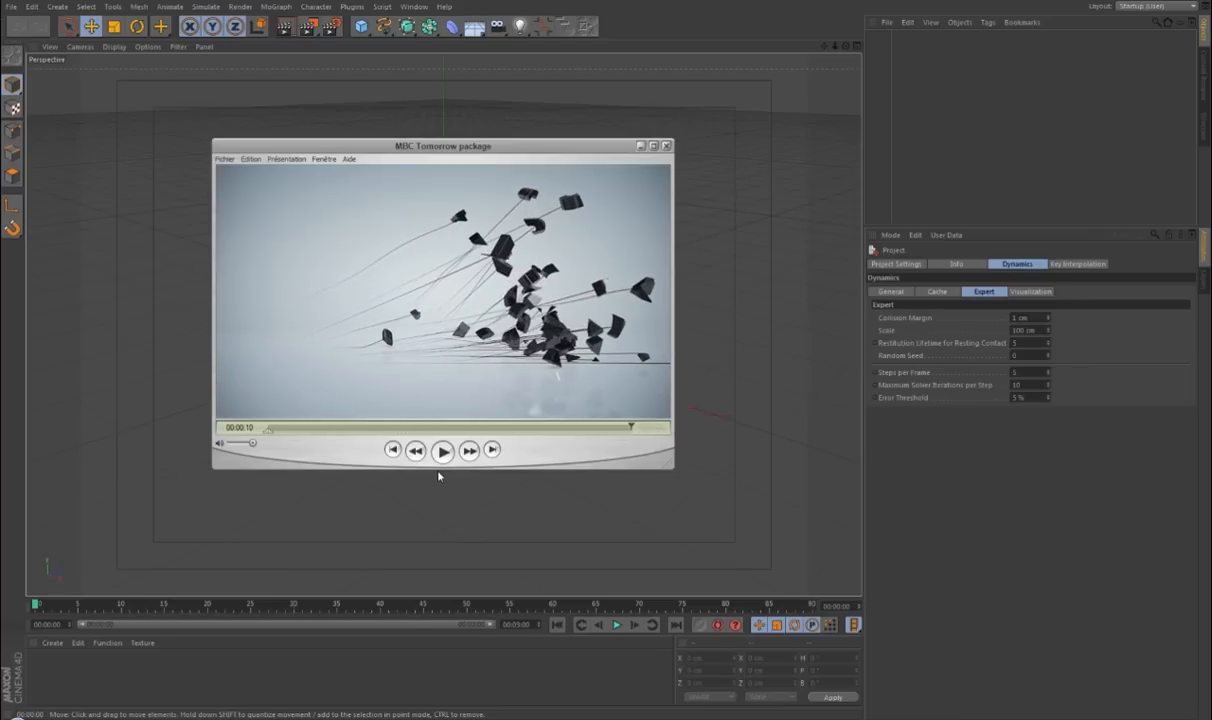
Minimise the reference video and add a MoText object with the text FOX.
left_click(640, 146)
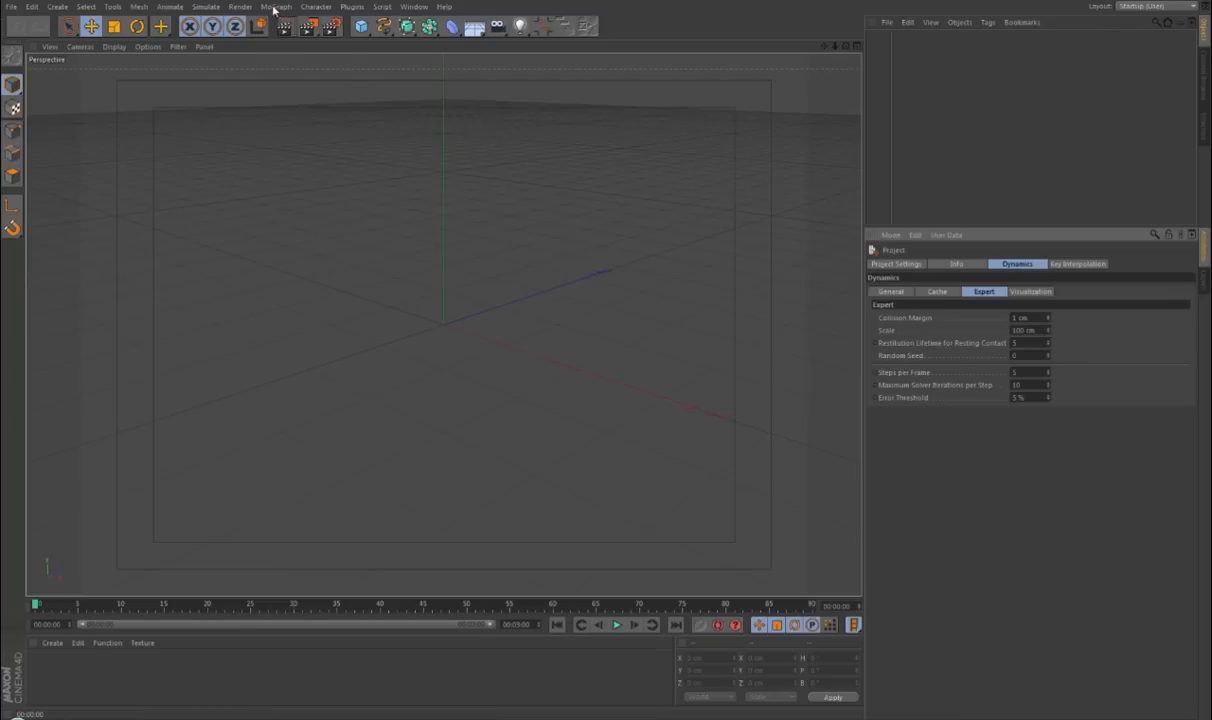
left_click(275, 7)
left_click(283, 151)
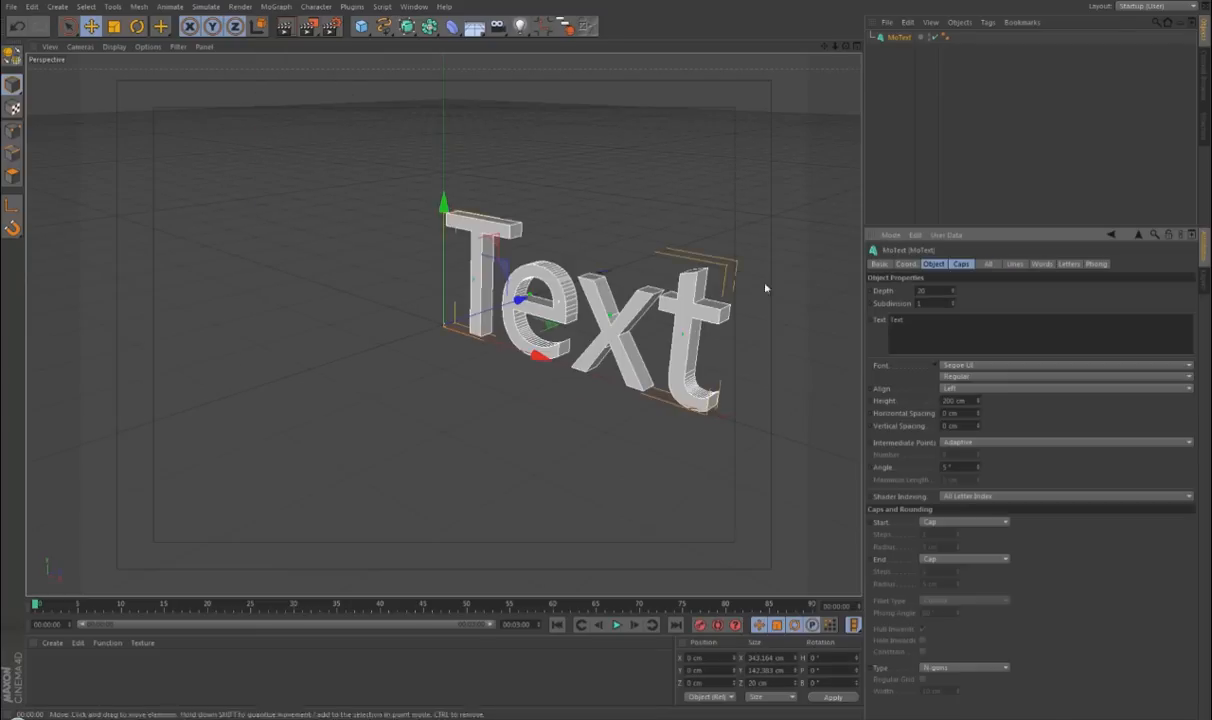
double_click(878, 320)
type("FOX")
Set the MoText font to Verdana Bold and its alignment to Middle.
left_click(1000, 365)
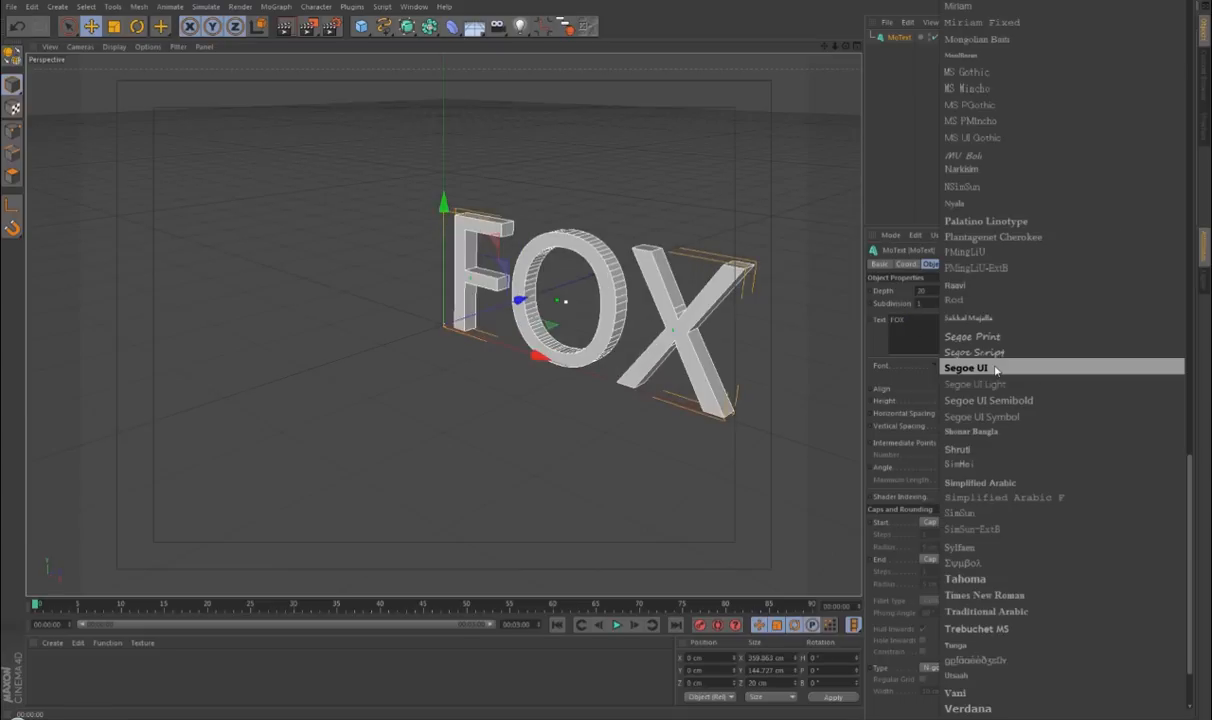
left_click(997, 614)
left_click(1000, 376)
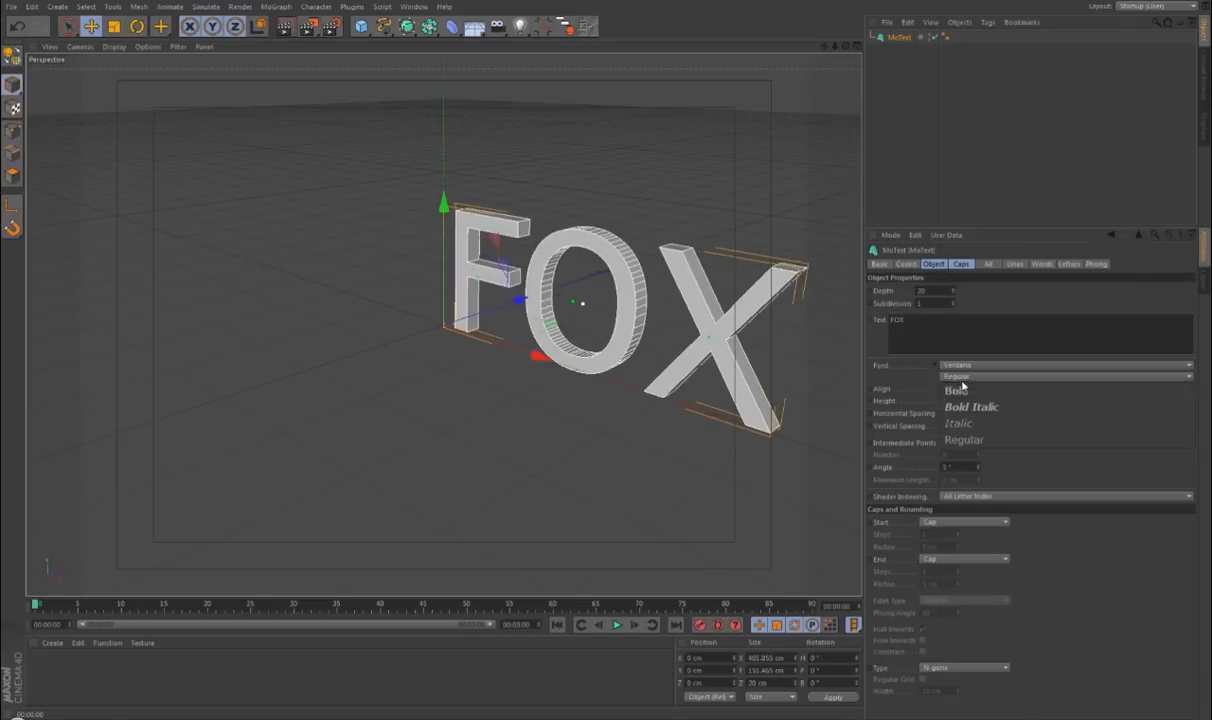
left_click(962, 385)
left_click(966, 388)
left_click(962, 400)
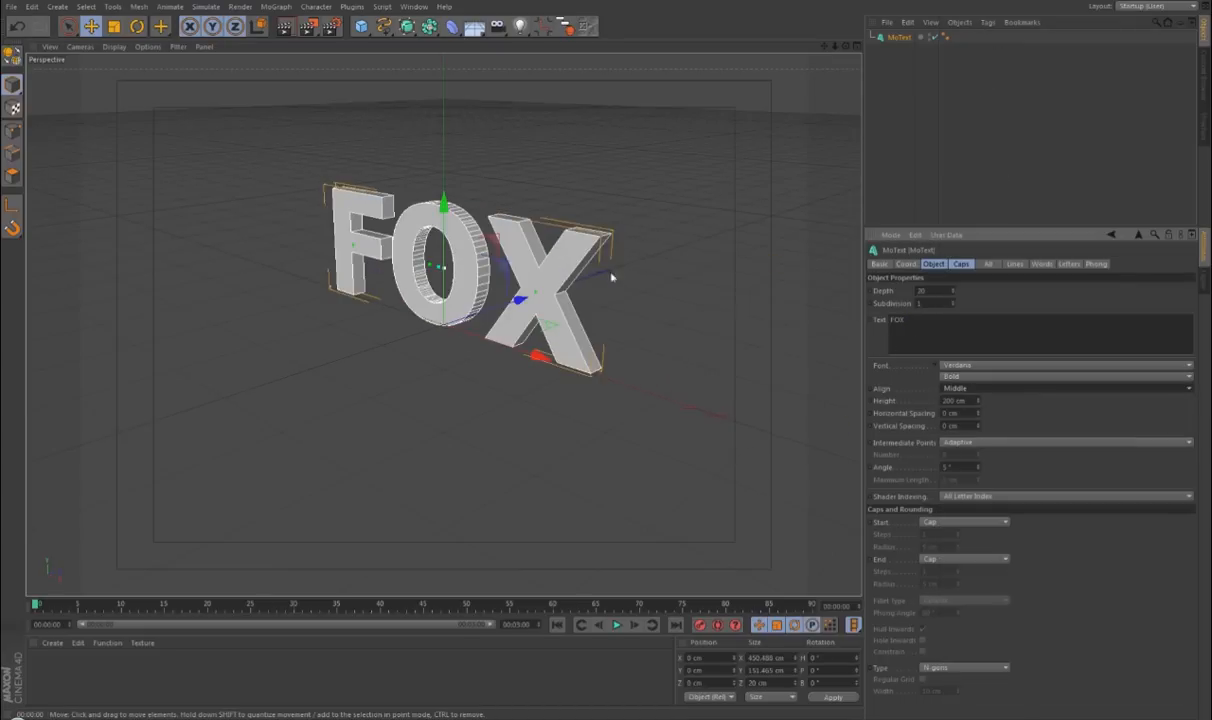
Set the text height to 150 cm and its extrusion depth to 40.
double_click(966, 400)
type("150")
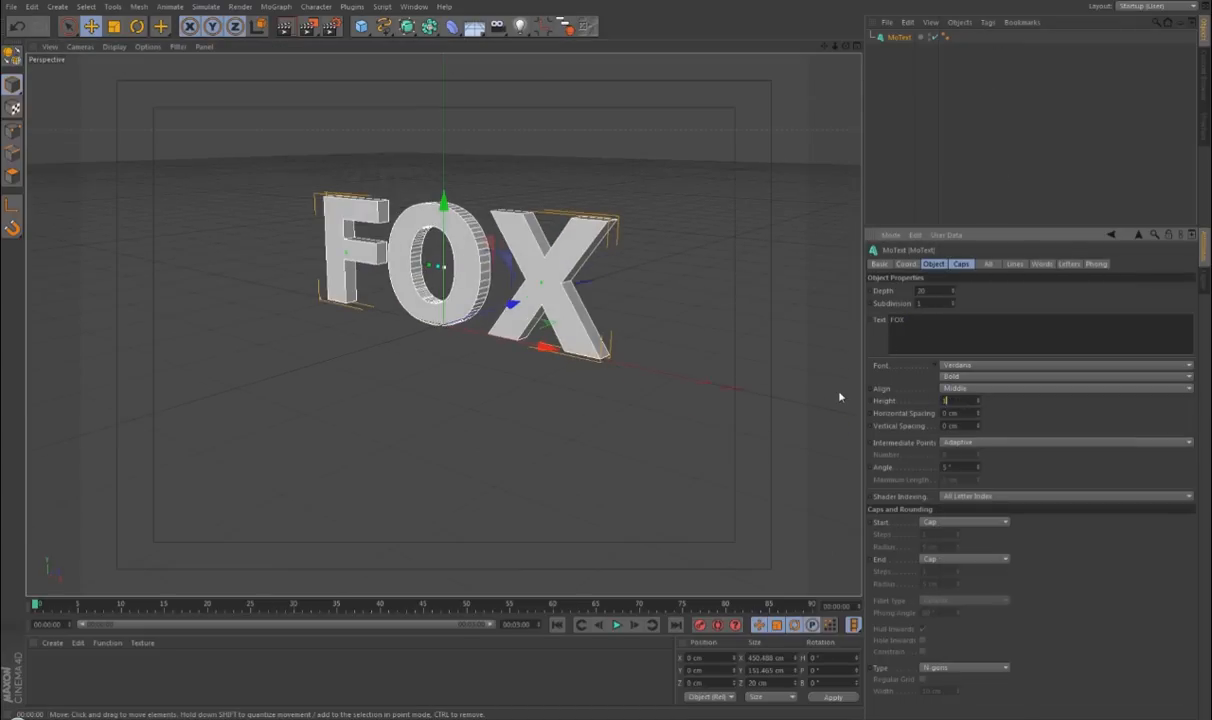
key("Return")
type("40")
key("Return")
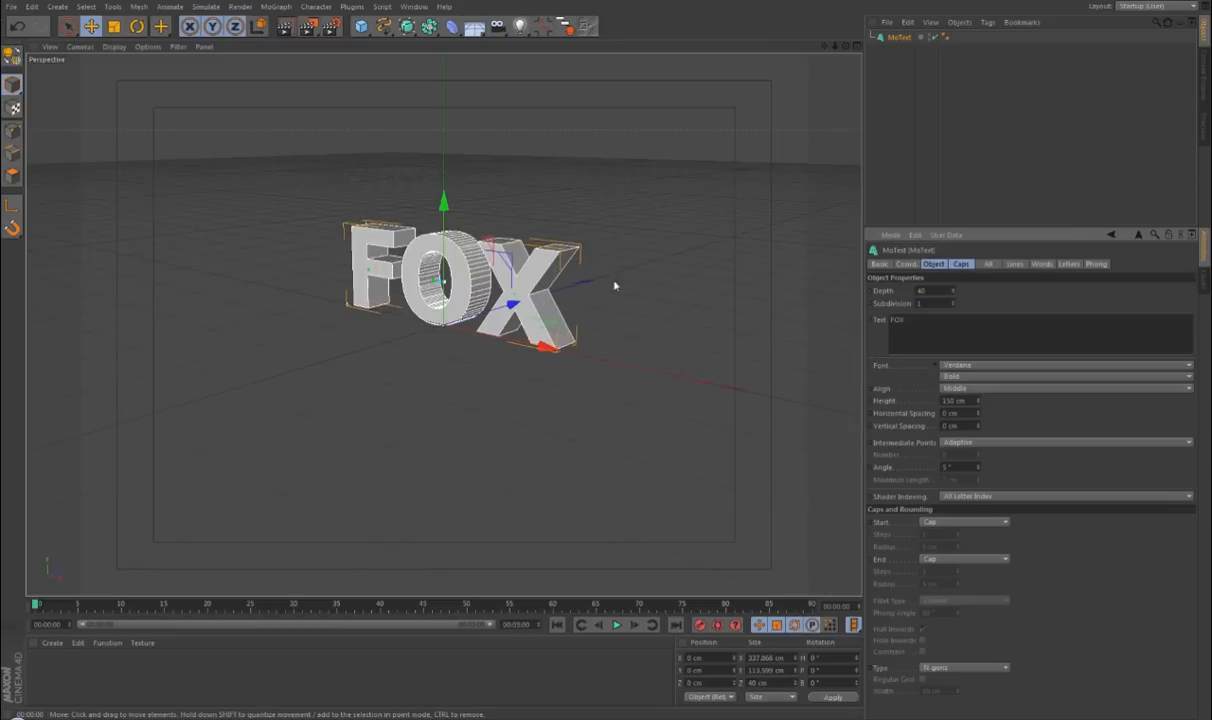
Give the text Fillet Caps at start and end, each with 3 steps and a 1 cm radius.
left_click(963, 522)
left_click(940, 572)
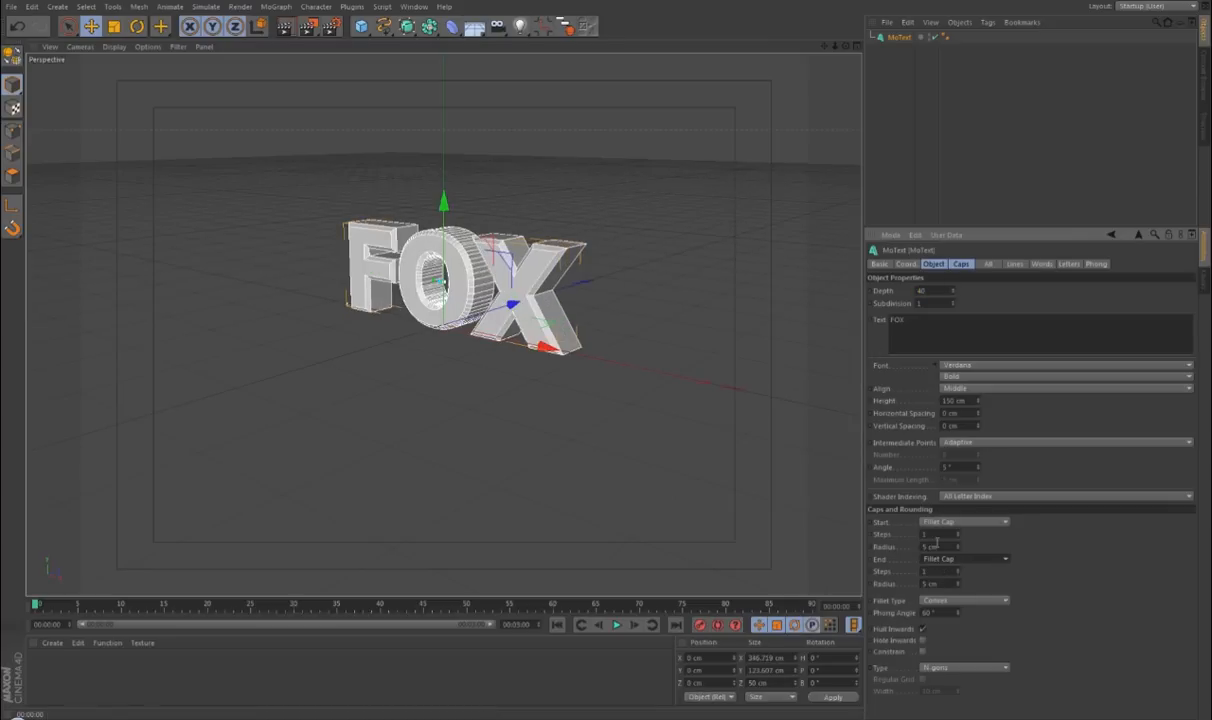
type("3")
key("Tab")
type("1")
key("Tab")
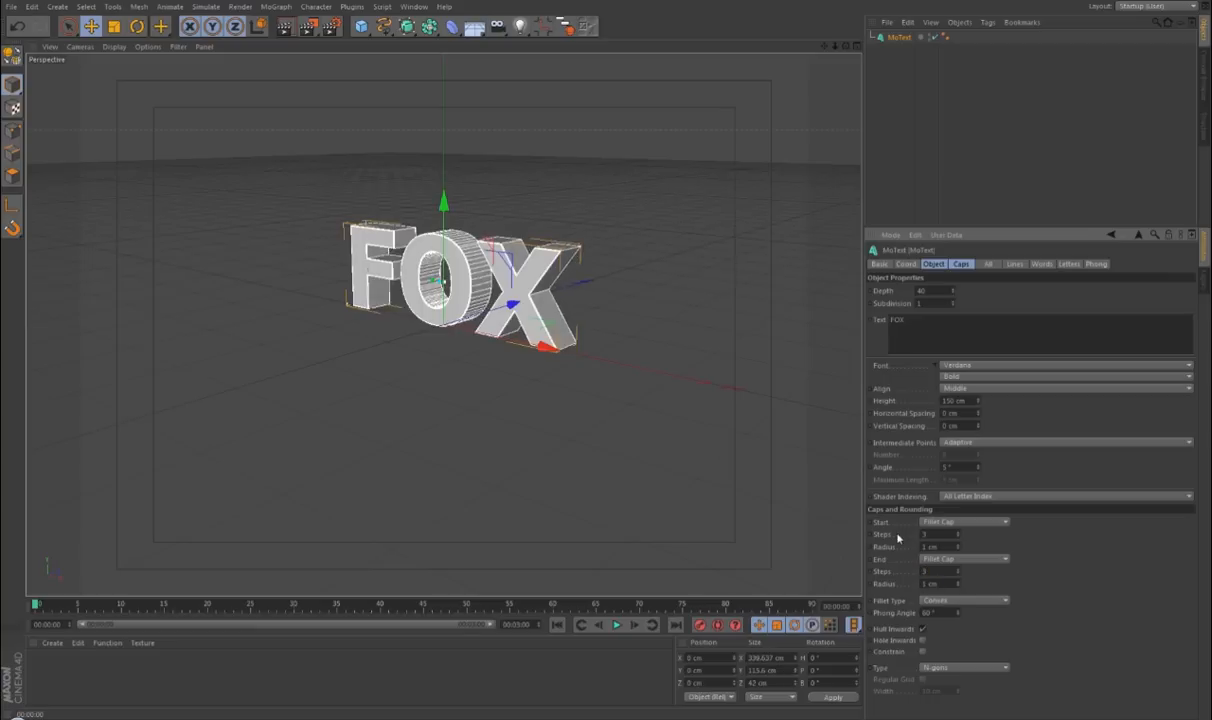
Make the MoText object editable and expand its hierarchy down to the individual letter objects.
scroll(450, 300, "up", 3)
left_click(12, 55)
left_click(868, 38)
left_click(871, 37)
left_click(878, 50)
left_click(884, 62)
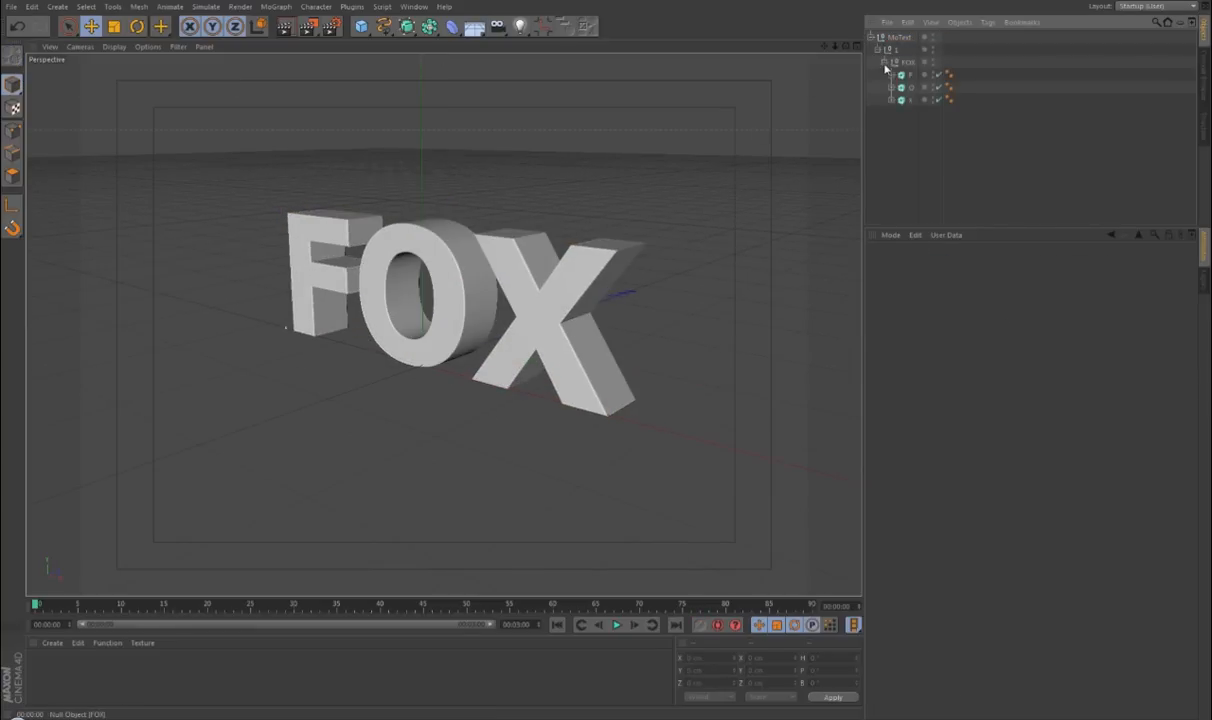
Move the F, O and X objects out of the MoText hierarchy and delete the leftover parent nulls.
left_click_drag(914, 136, 885, 46)
left_click(893, 42)
key("Delete")
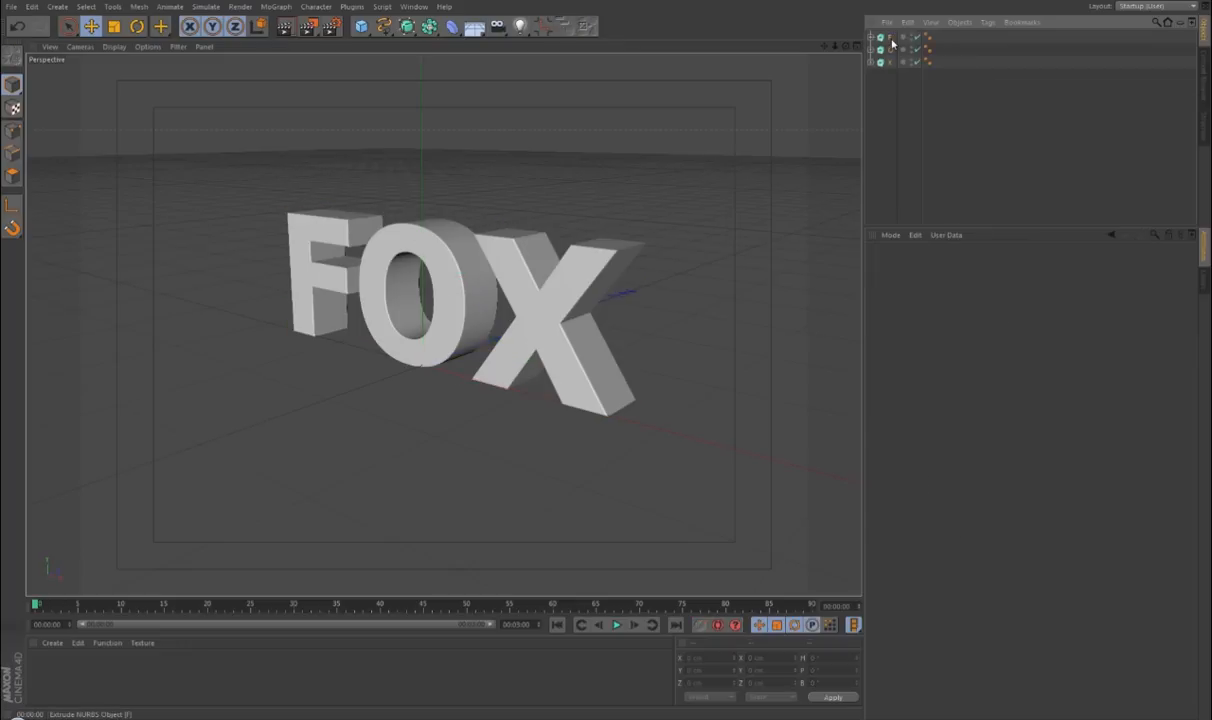
Convert all three letter extrude objects into editable polygon objects.
left_click_drag(887, 85, 868, 29)
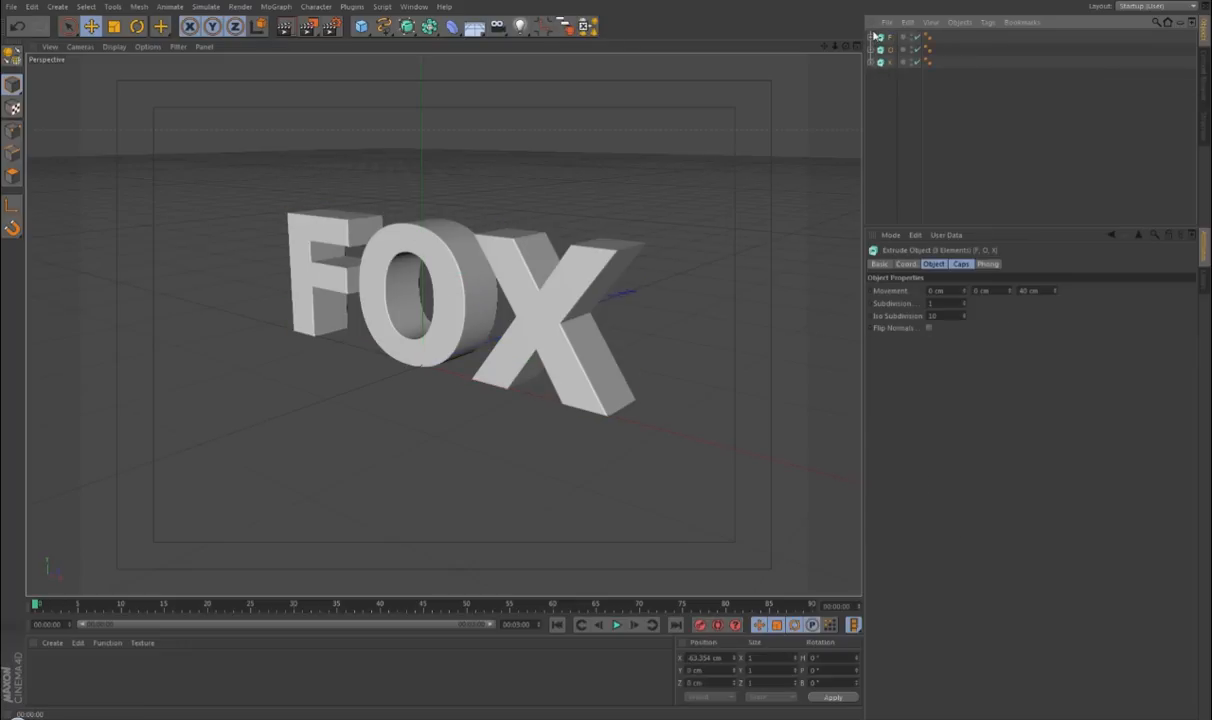
left_click(19, 60)
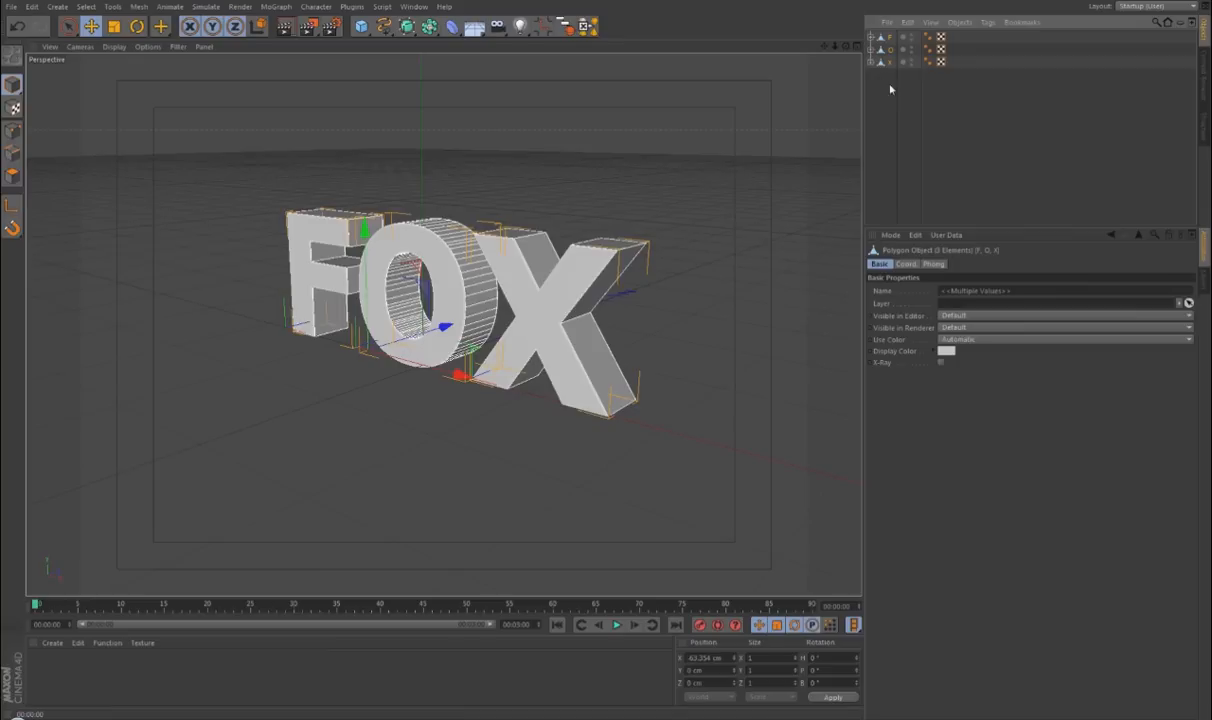
left_click(884, 49)
right_click(884, 50)
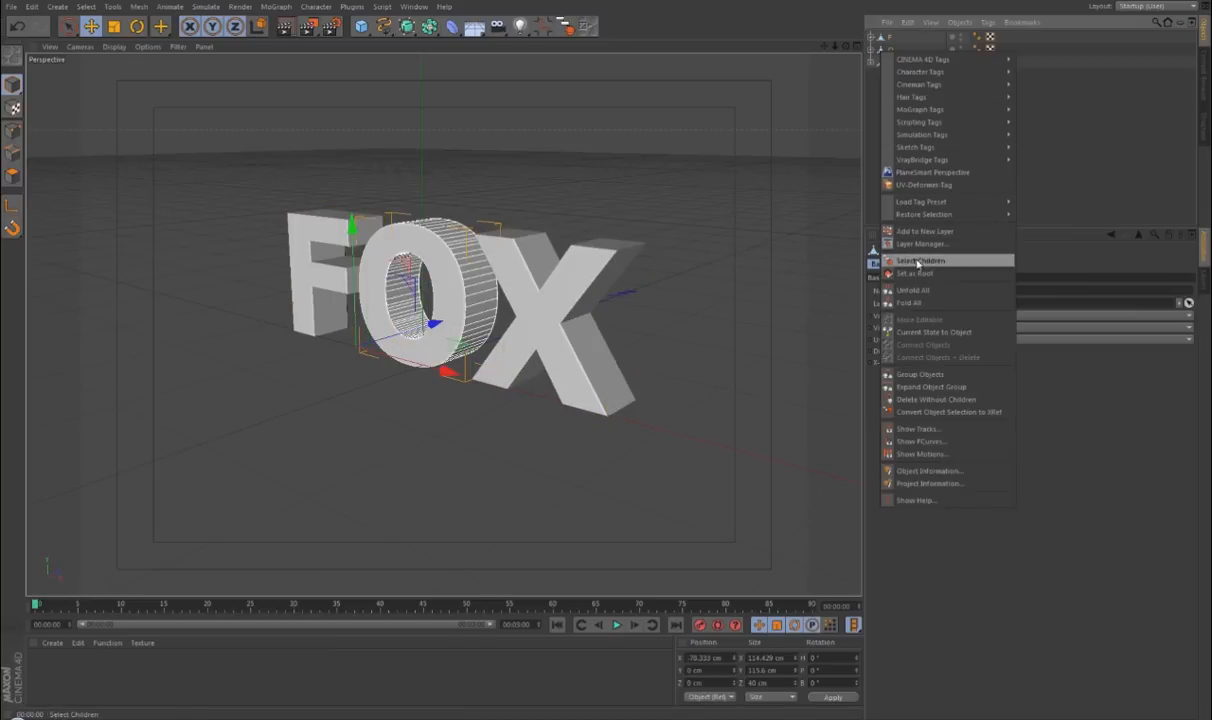
left_click(1058, 88)
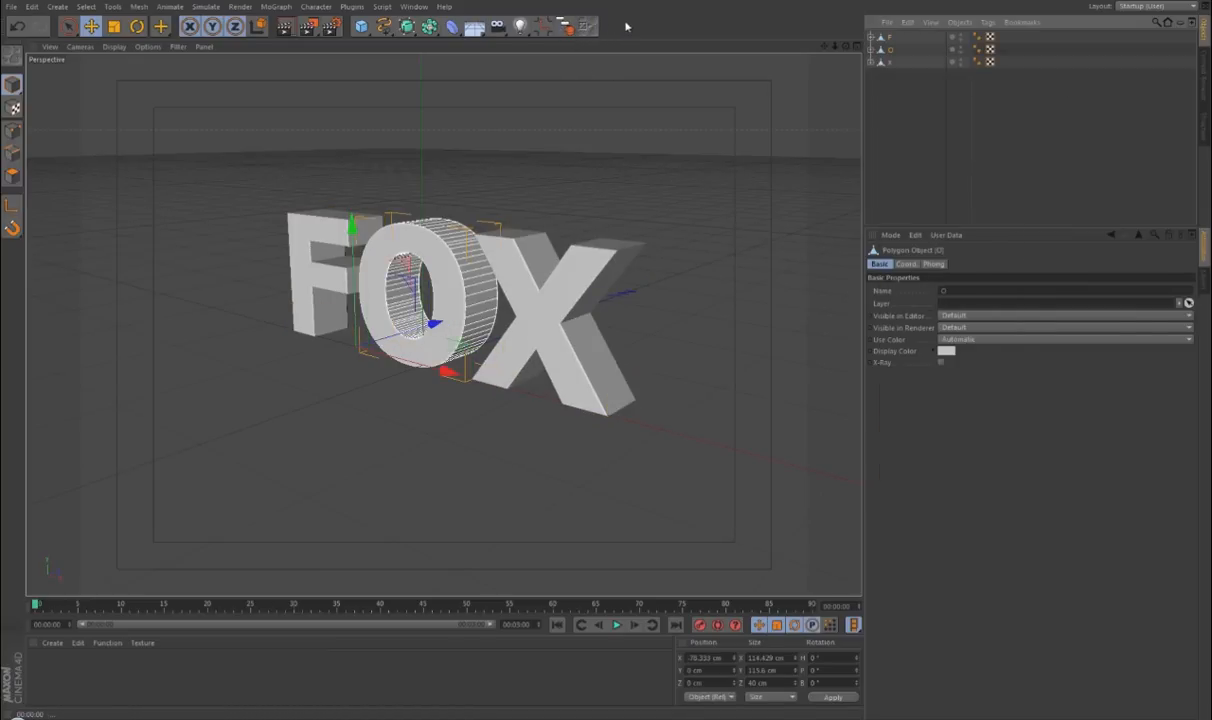
Open the command customization list and filter it for "connect" to locate the Connect Objects + Delete command.
left_click(414, 6)
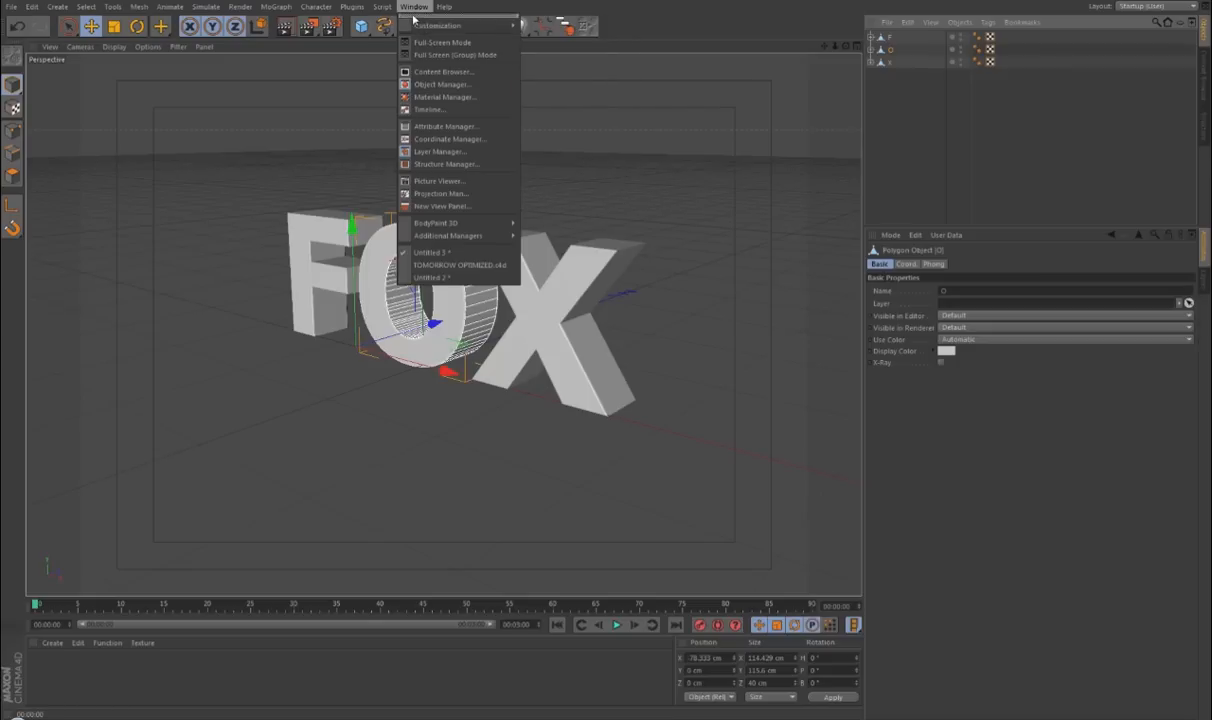
mouse_move(425, 25)
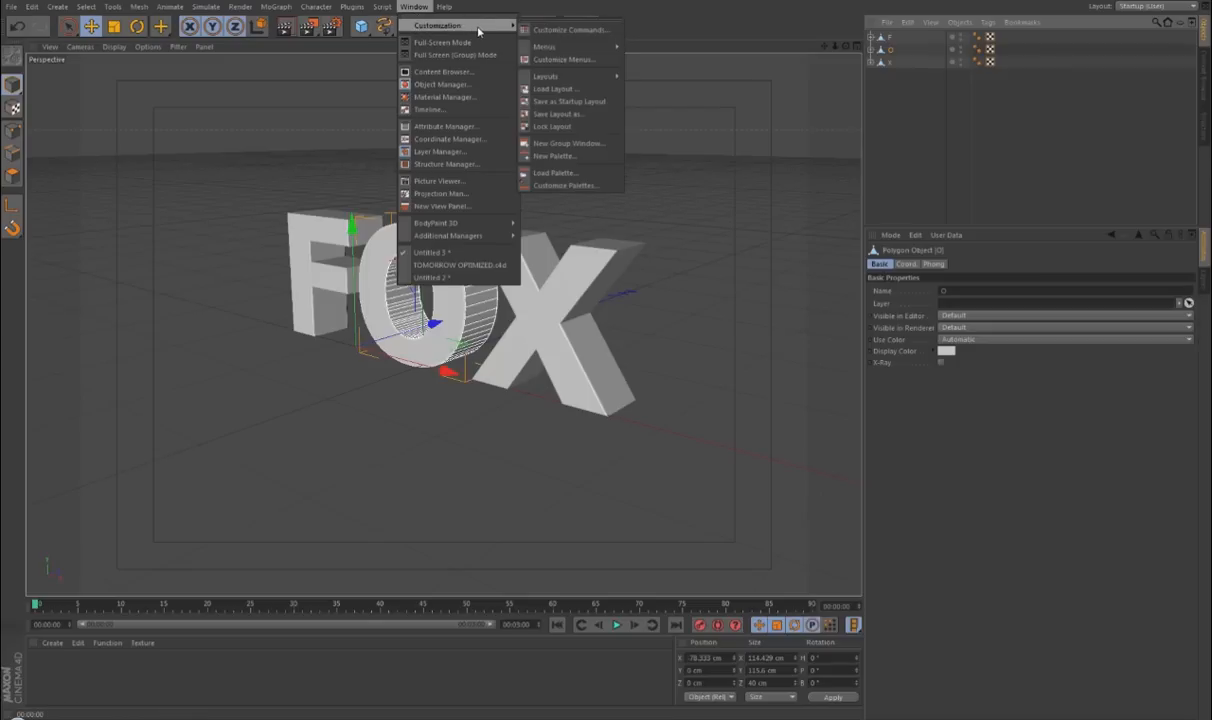
left_click(566, 30)
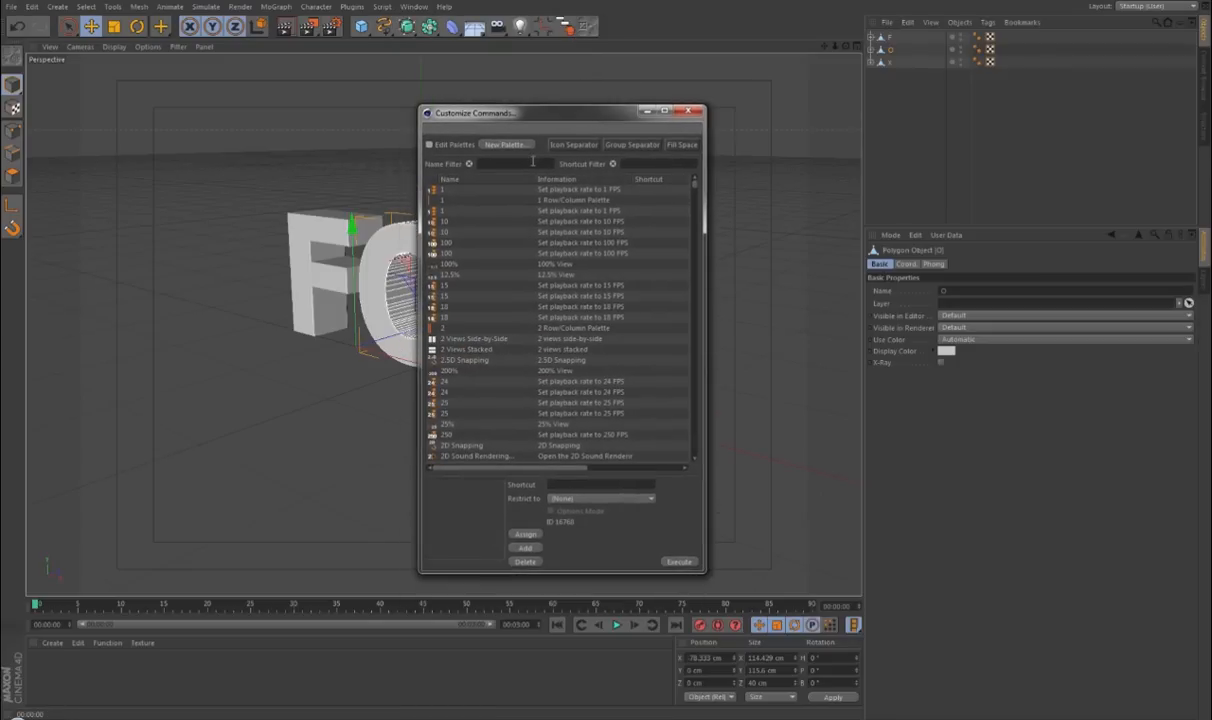
type("connect")
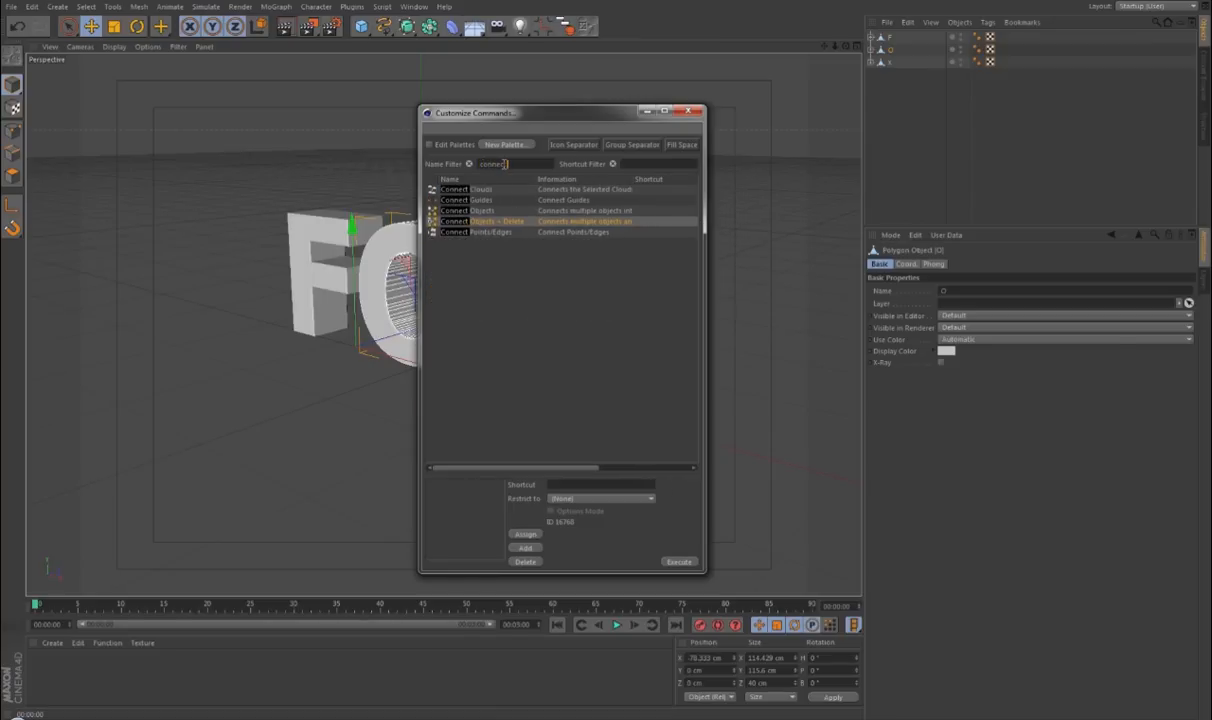
Filter the command list for "select chi" and try to add the Select Children command to the main toolbar.
left_click_drag(511, 165, 448, 168)
type("select chi")
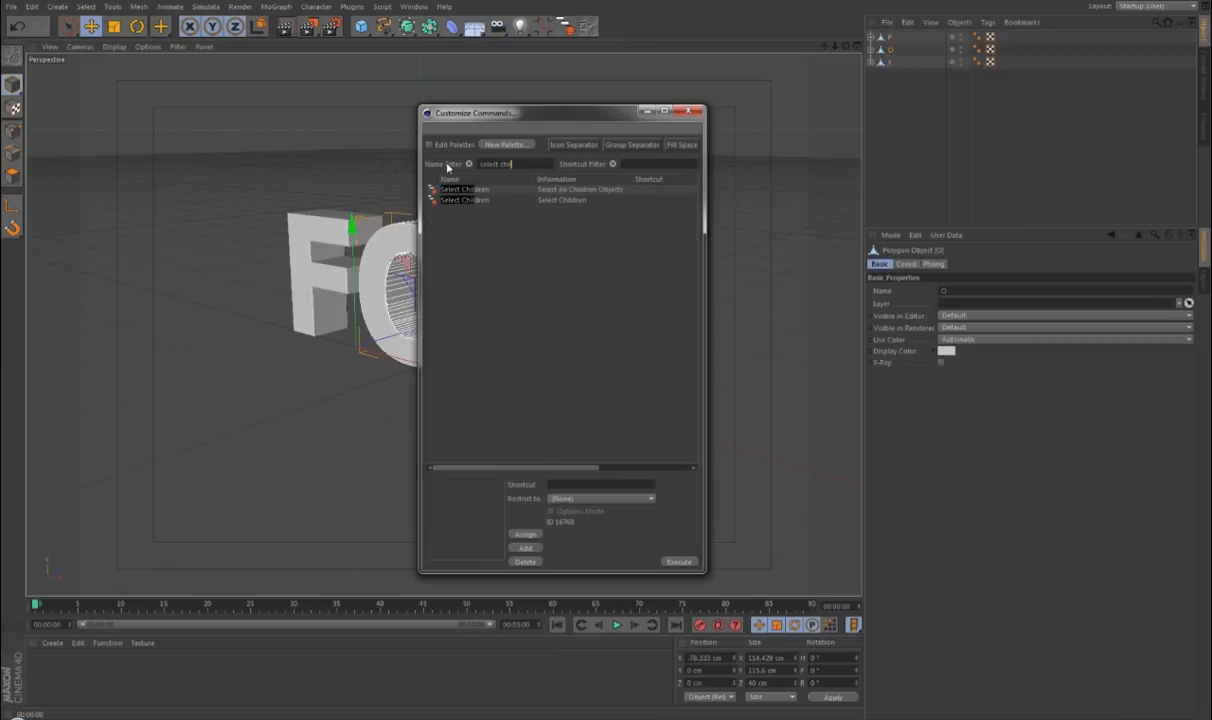
left_click(478, 201)
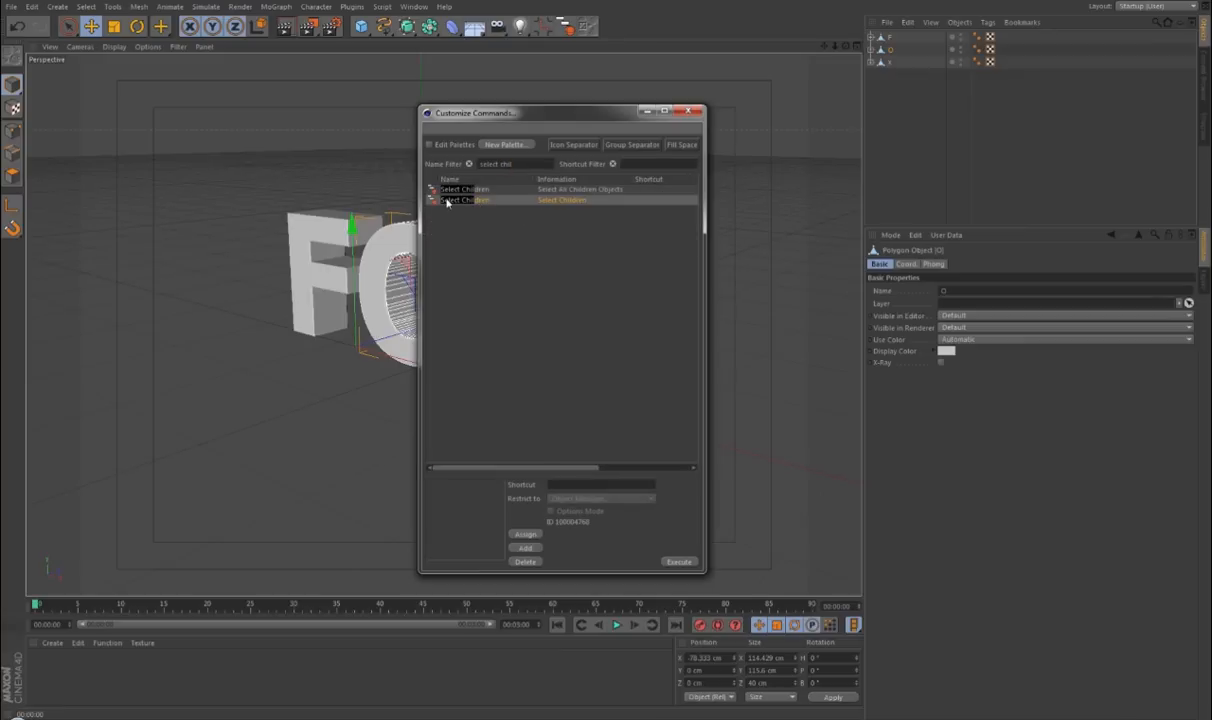
left_click_drag(581, 118, 565, 122)
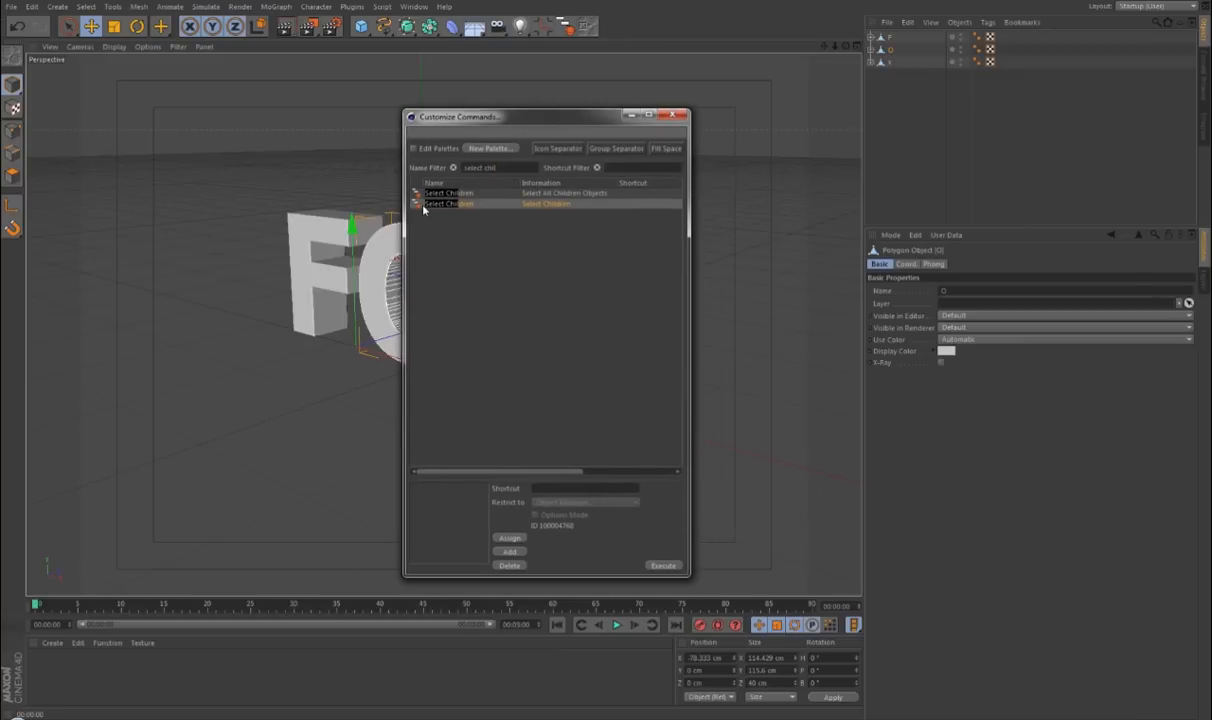
mouse_move(416, 208)
left_mouse_down()
mouse_move(525, 195)
mouse_move(604, 63)
mouse_move(584, 30)
mouse_move(604, 35)
left_mouse_up()
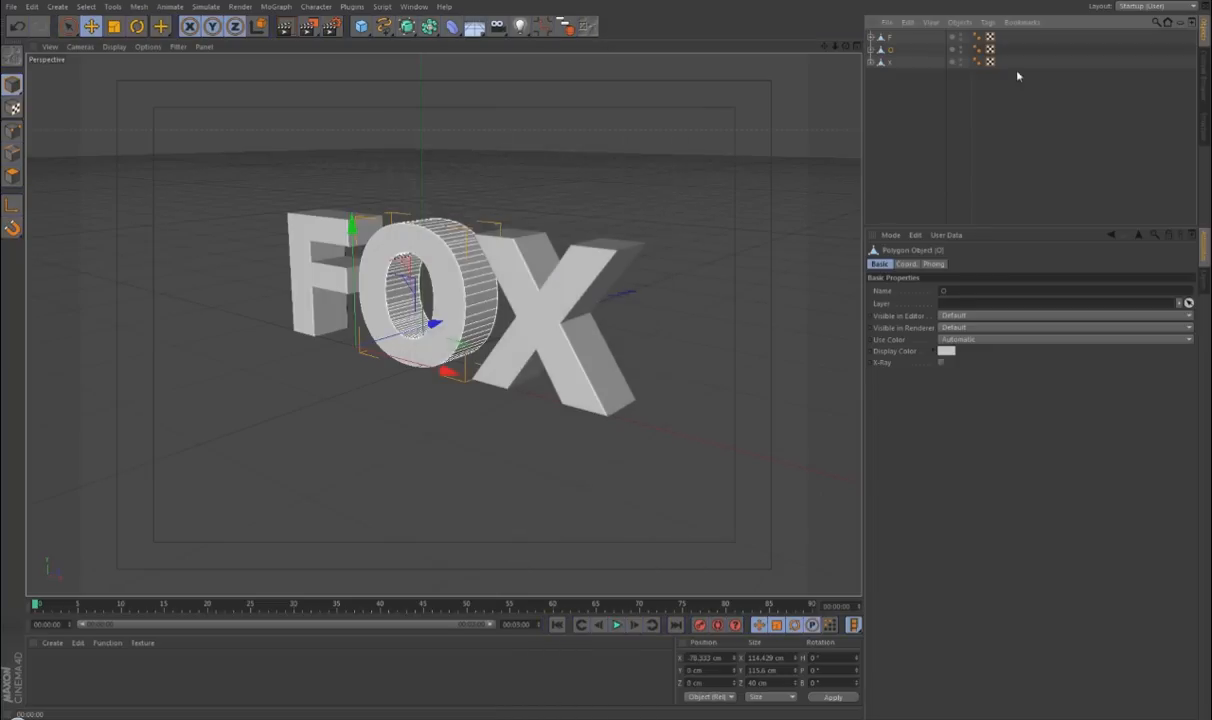
left_click(945, 88)
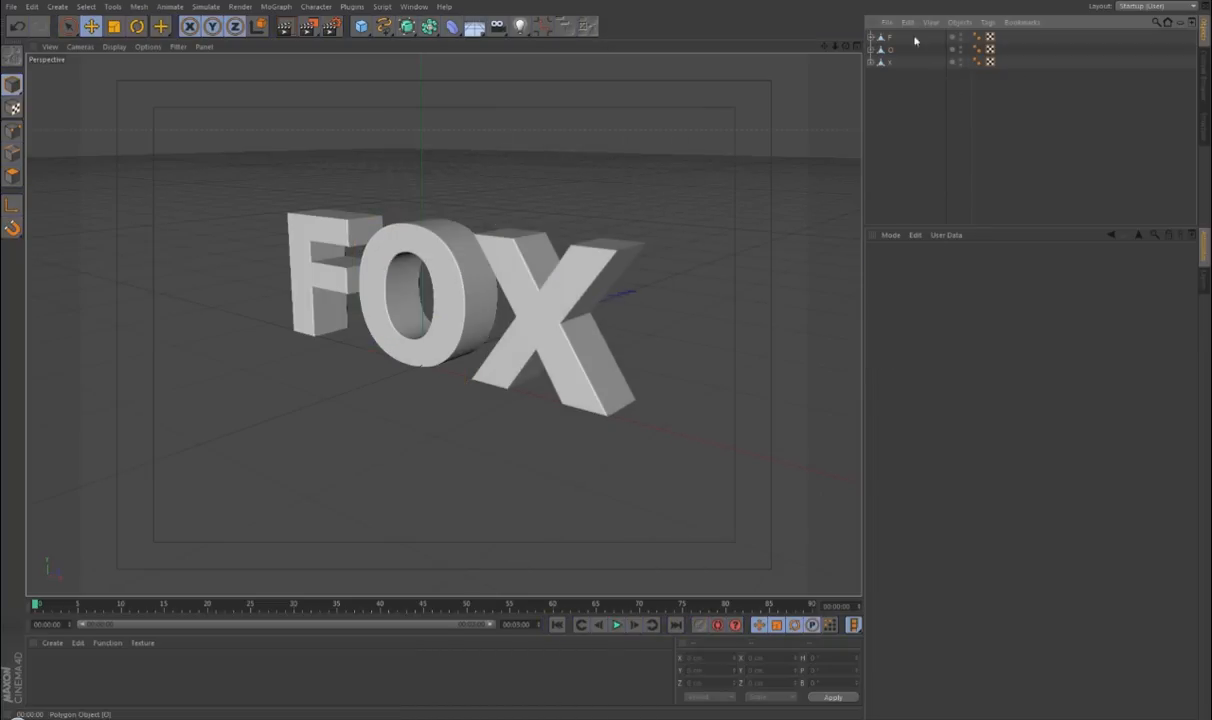
Select the F object with all its children and merge them using Connect Objects + Delete.
left_click(885, 38)
left_click(563, 26)
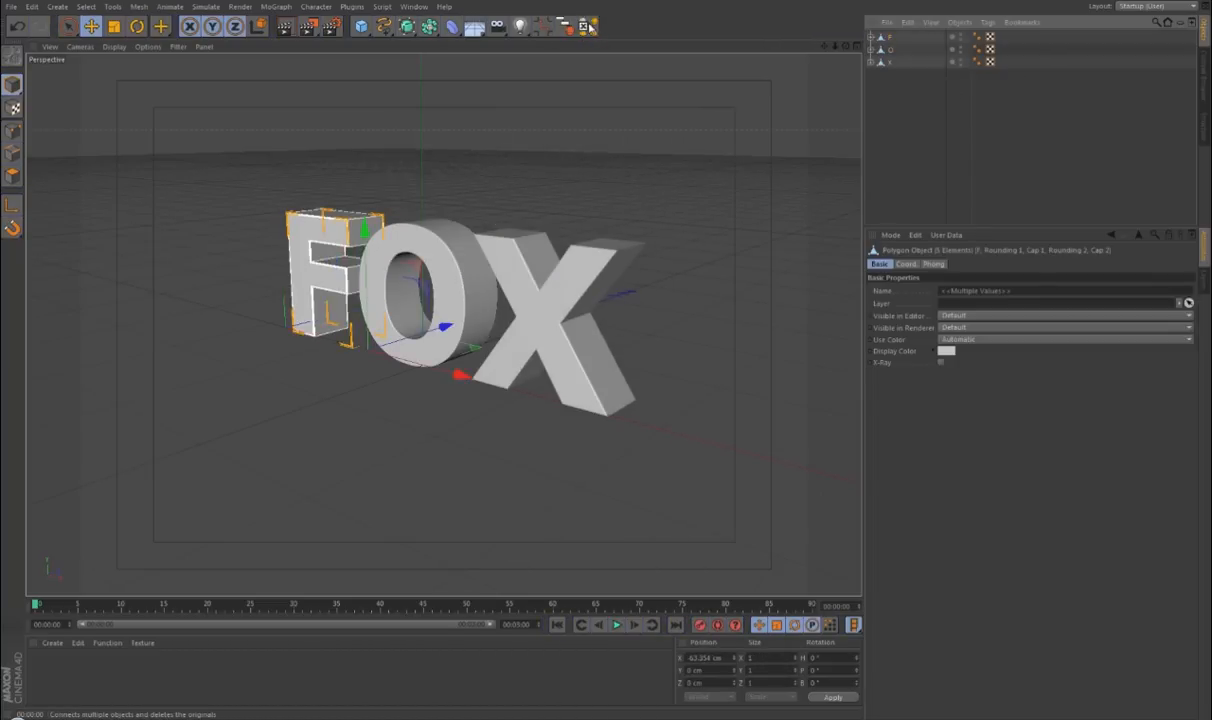
left_click(589, 31)
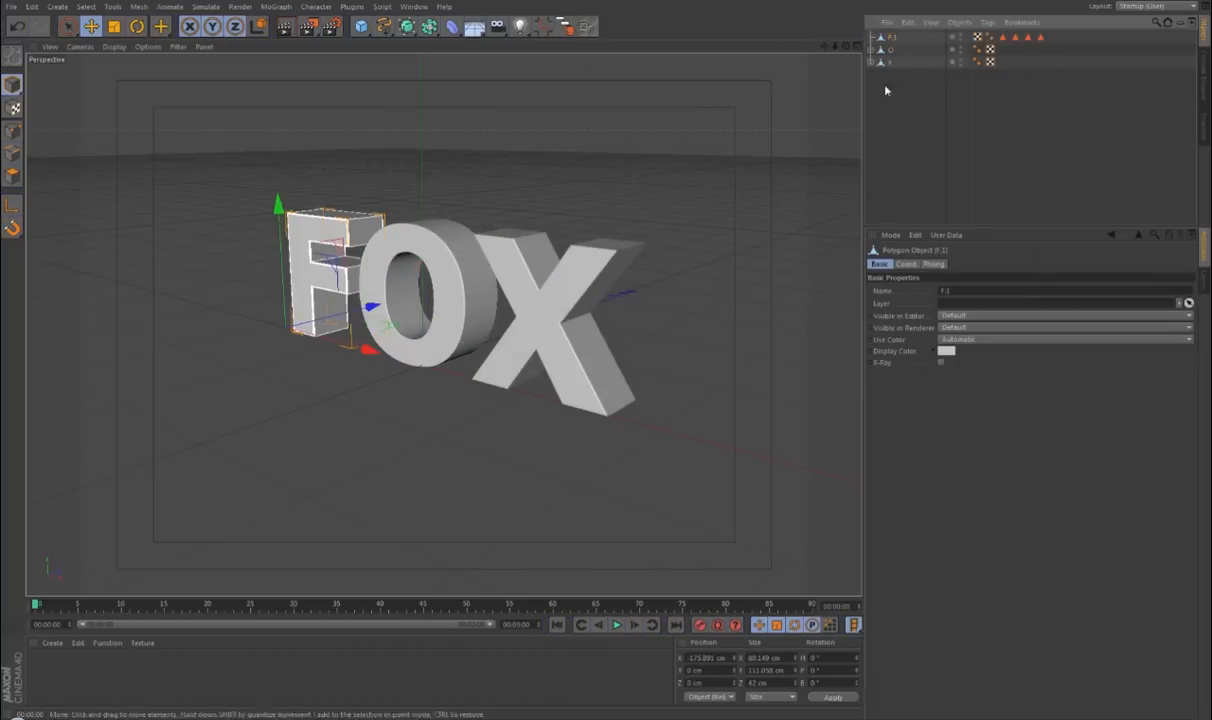
Merge the O object and the X object, each with its own children, using Connect Objects + Delete.
left_click(891, 51)
left_click(568, 27)
left_click(588, 29)
left_click(888, 63)
left_click(568, 27)
left_click(588, 29)
left_click(918, 94)
Open the Xplode plugin and set No of Parts to 15 and Random Seed to 5.
left_click(351, 7)
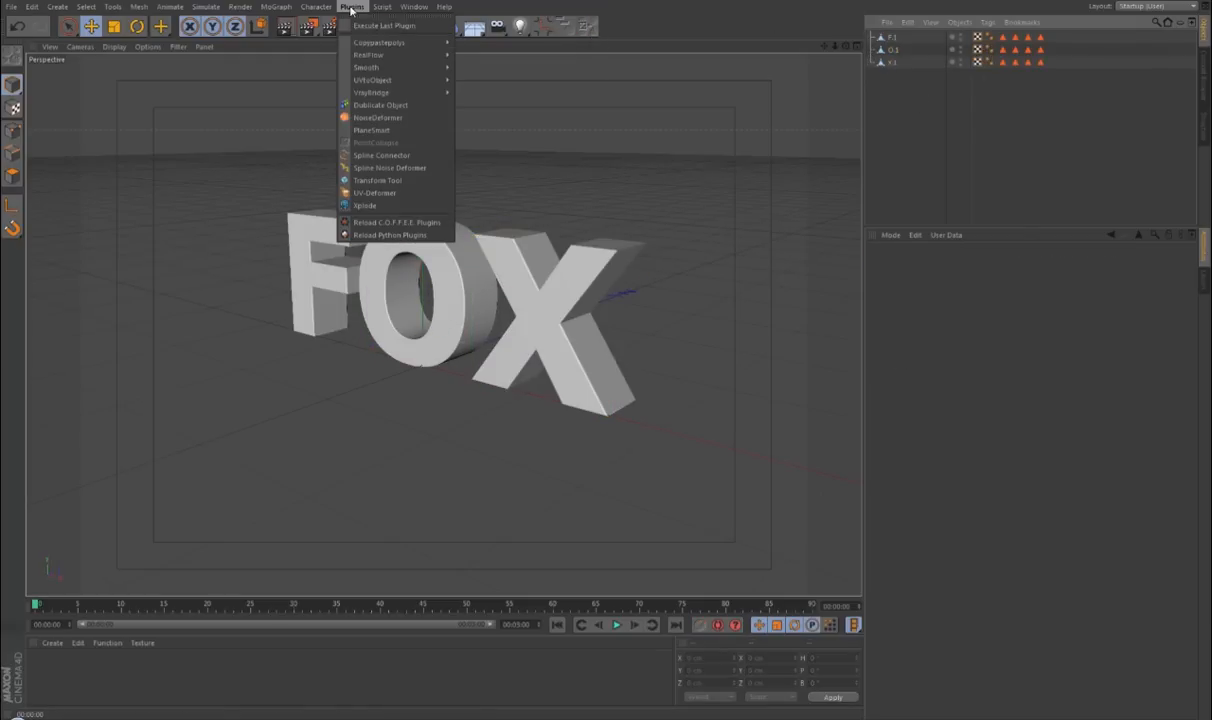
left_click(366, 206)
left_click_drag(683, 114, 743, 151)
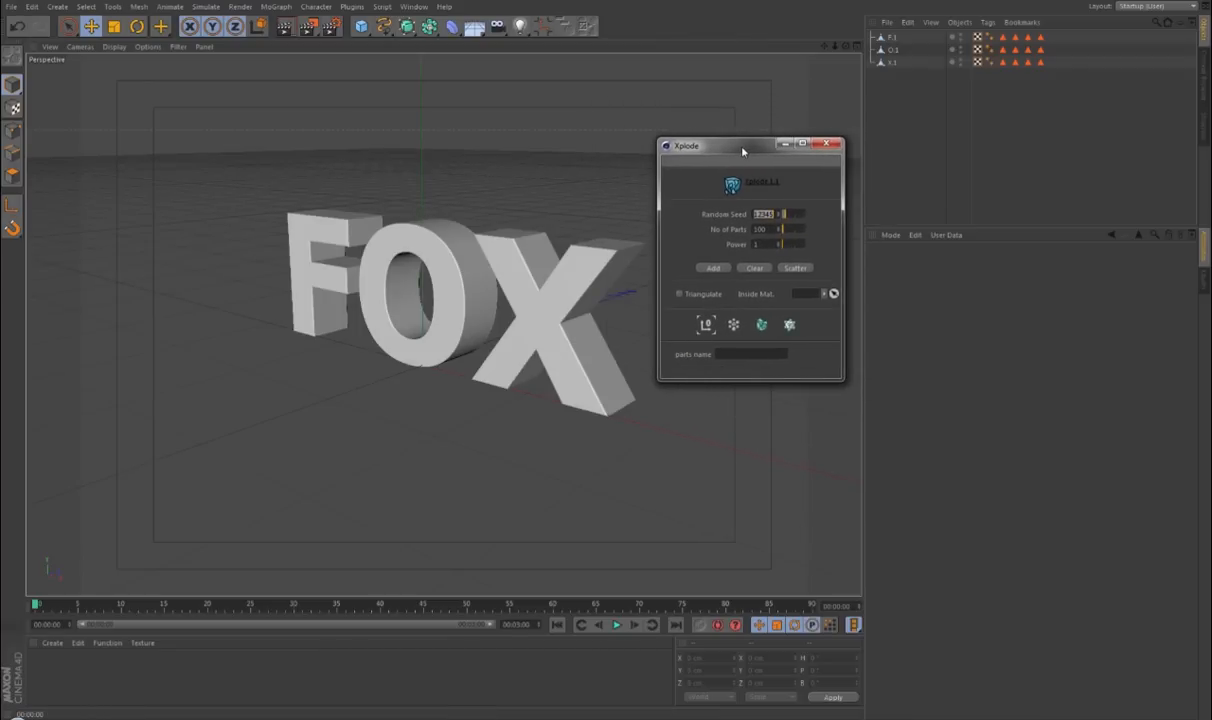
left_click_drag(743, 151, 786, 156)
left_click_drag(809, 235, 764, 238)
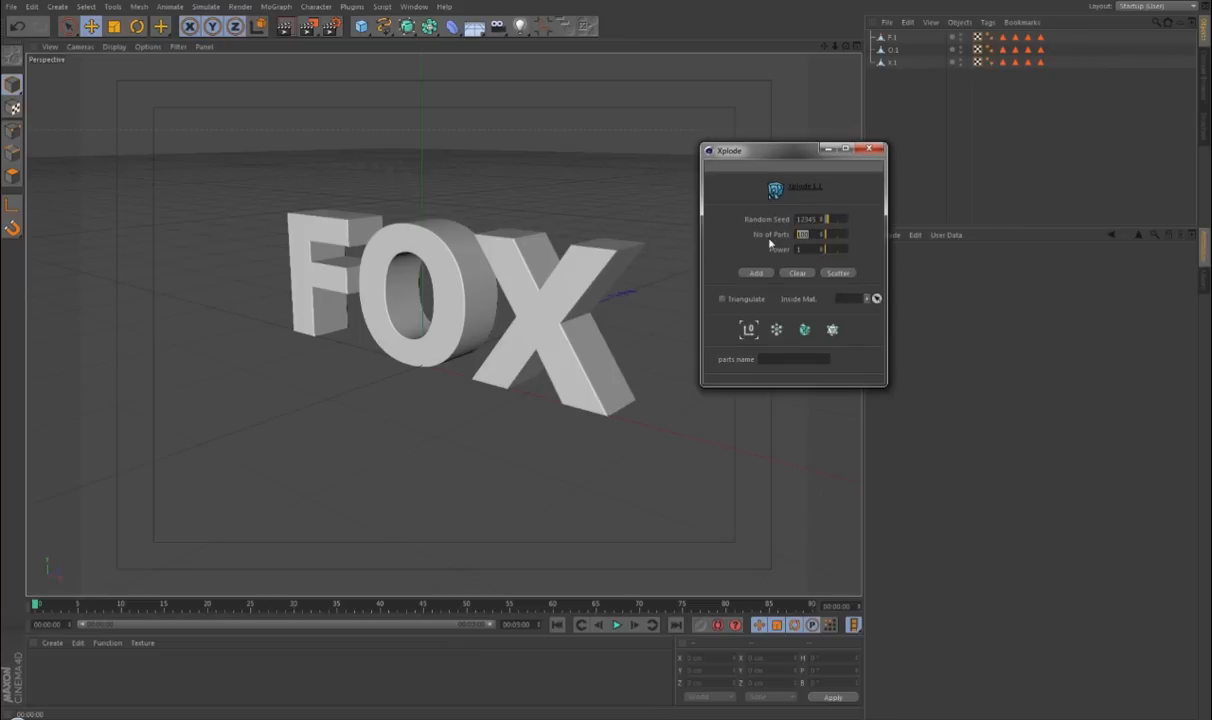
left_click_drag(818, 221, 767, 230)
type("5")
Break the three merged letters into pieces by adding Xplode particles to them and scattering.
left_click_drag(898, 79, 849, 8)
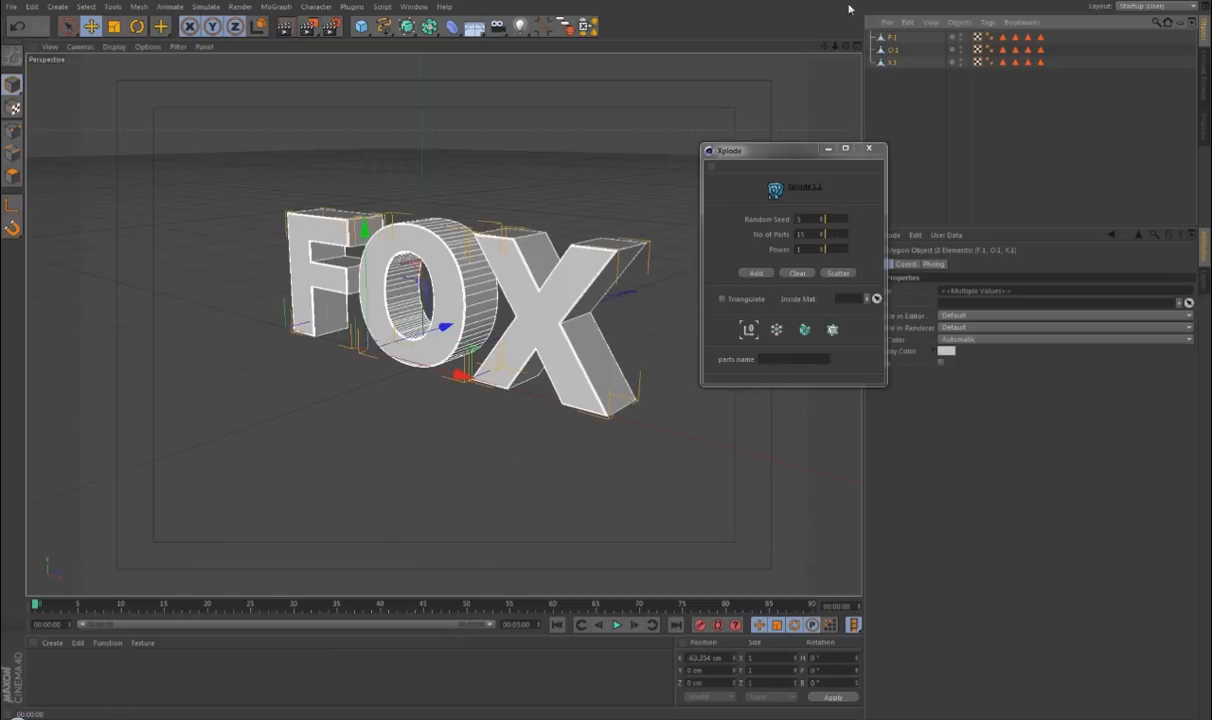
left_click(757, 274)
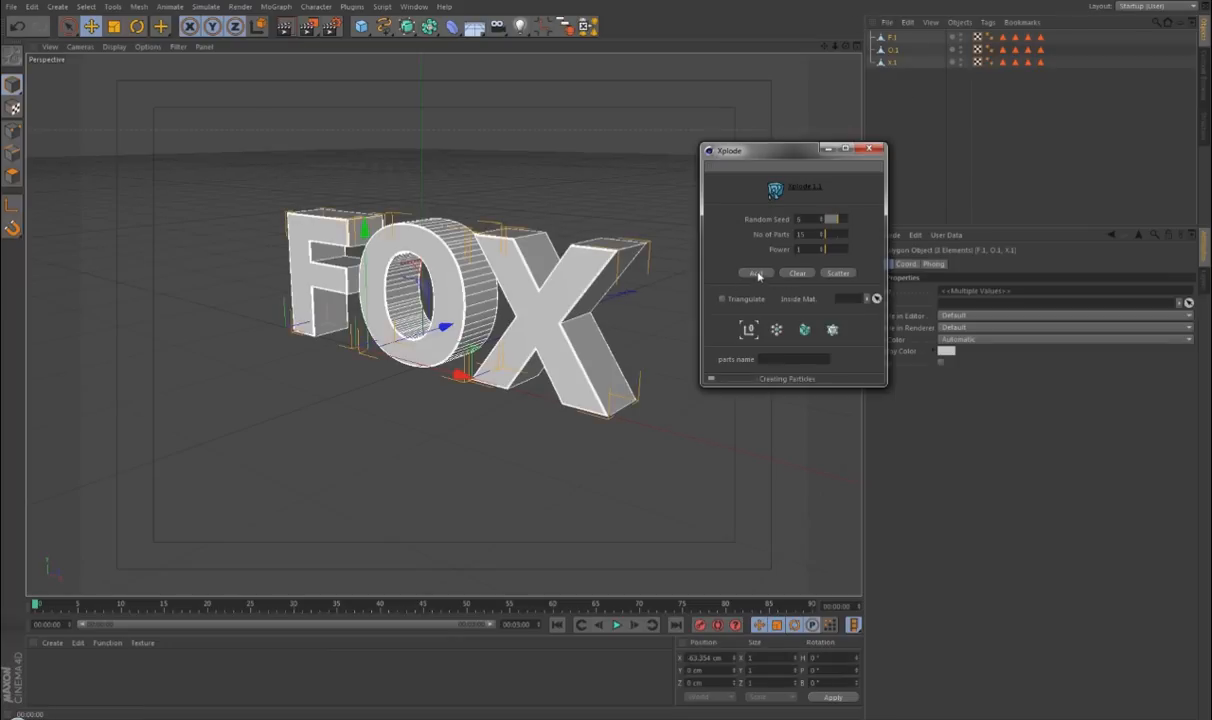
left_click(838, 274)
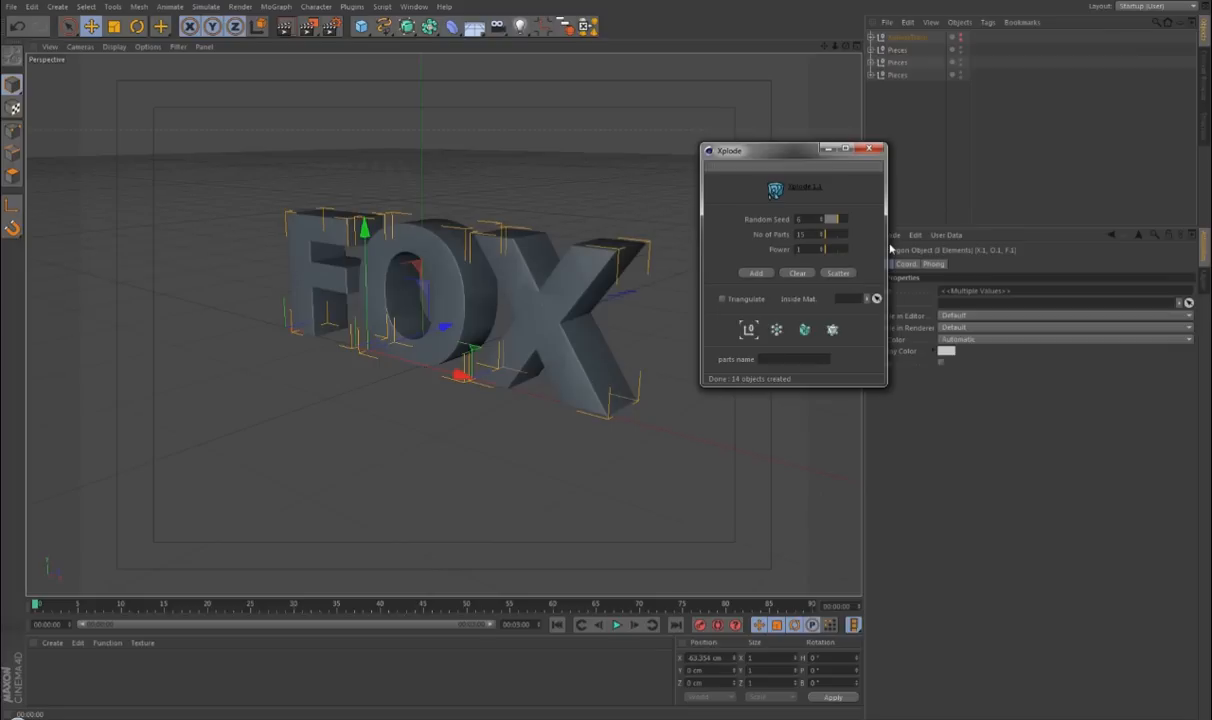
Select each of the three Pieces groups in turn to examine how each letter is fractured.
left_click(928, 100)
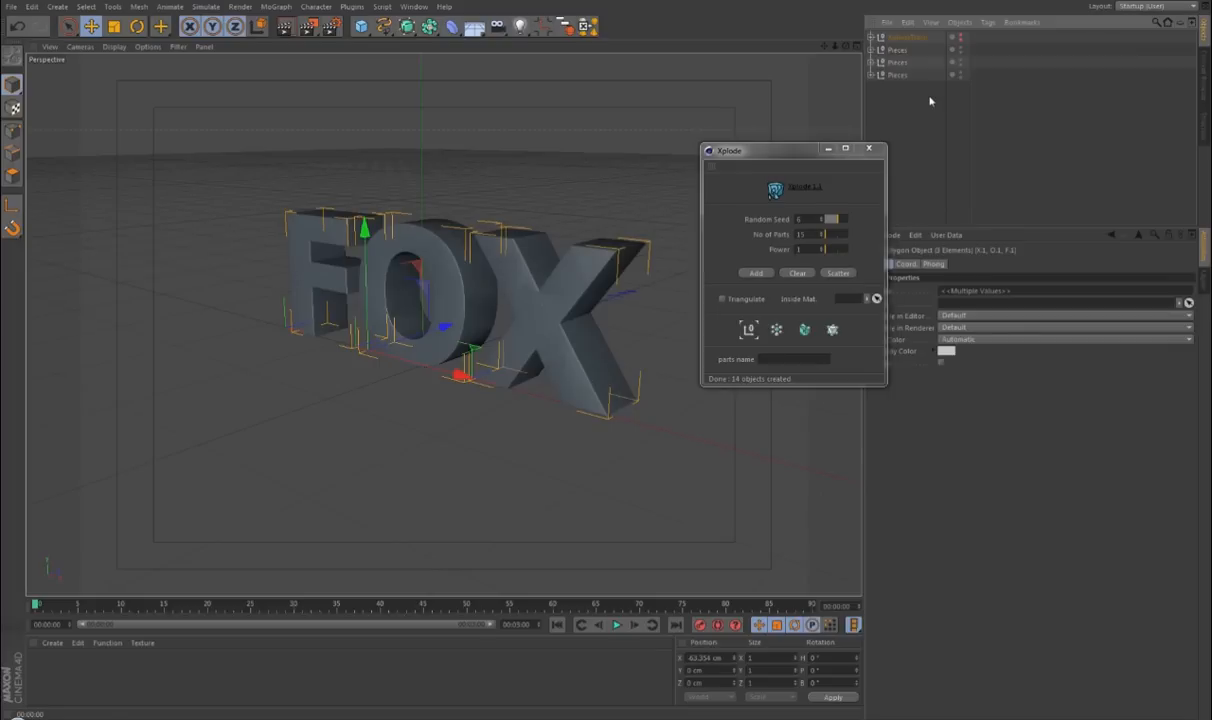
left_click(899, 53)
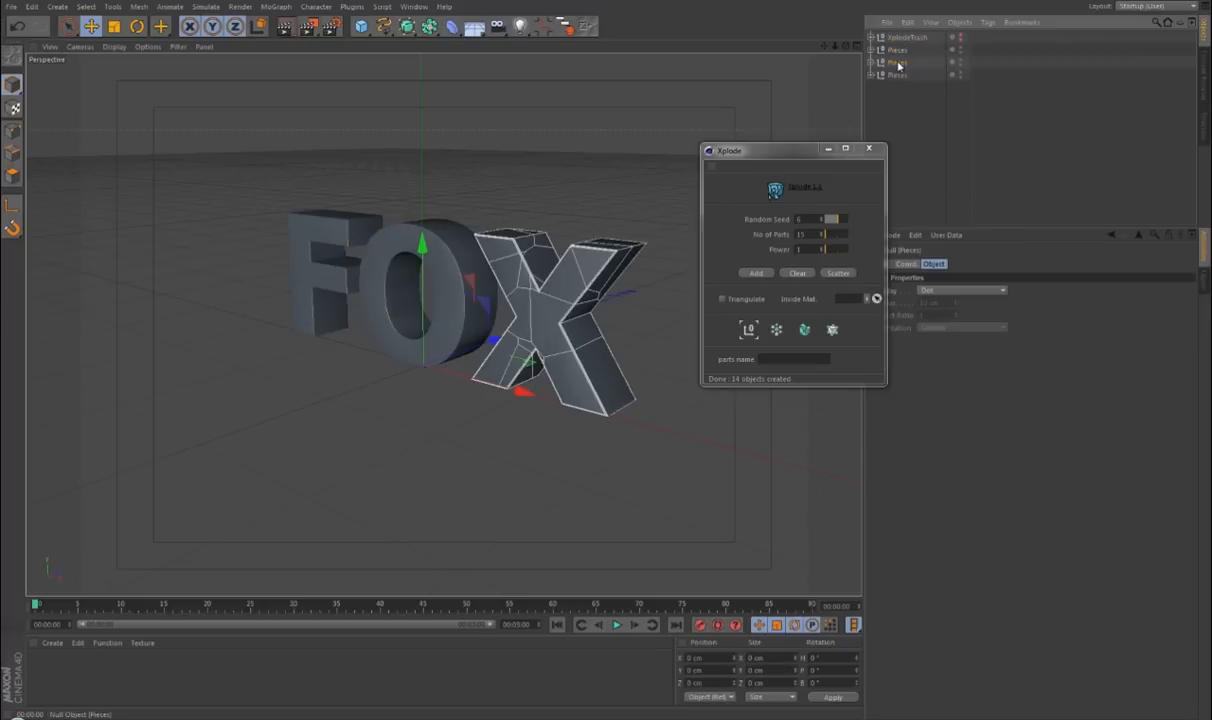
left_click(898, 64)
left_click(898, 75)
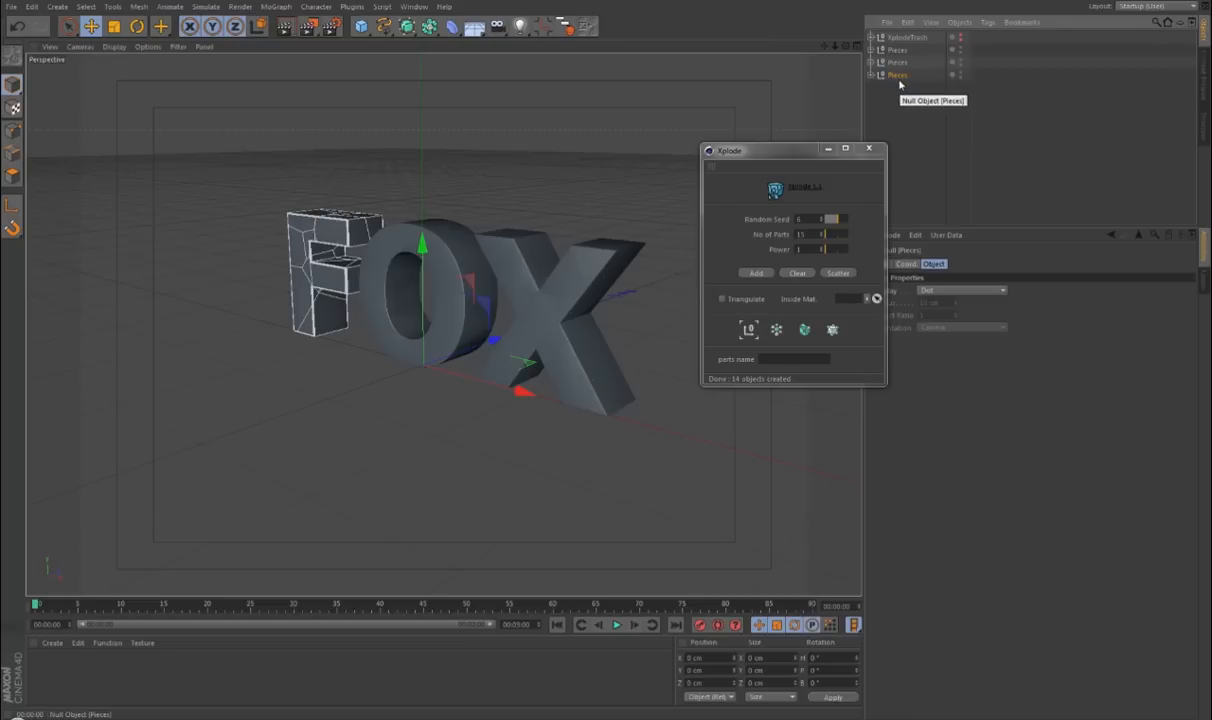
Delete the XplodeTrash object, clear the Xplode particles and close the Xplode window.
left_click(902, 38)
key("Delete")
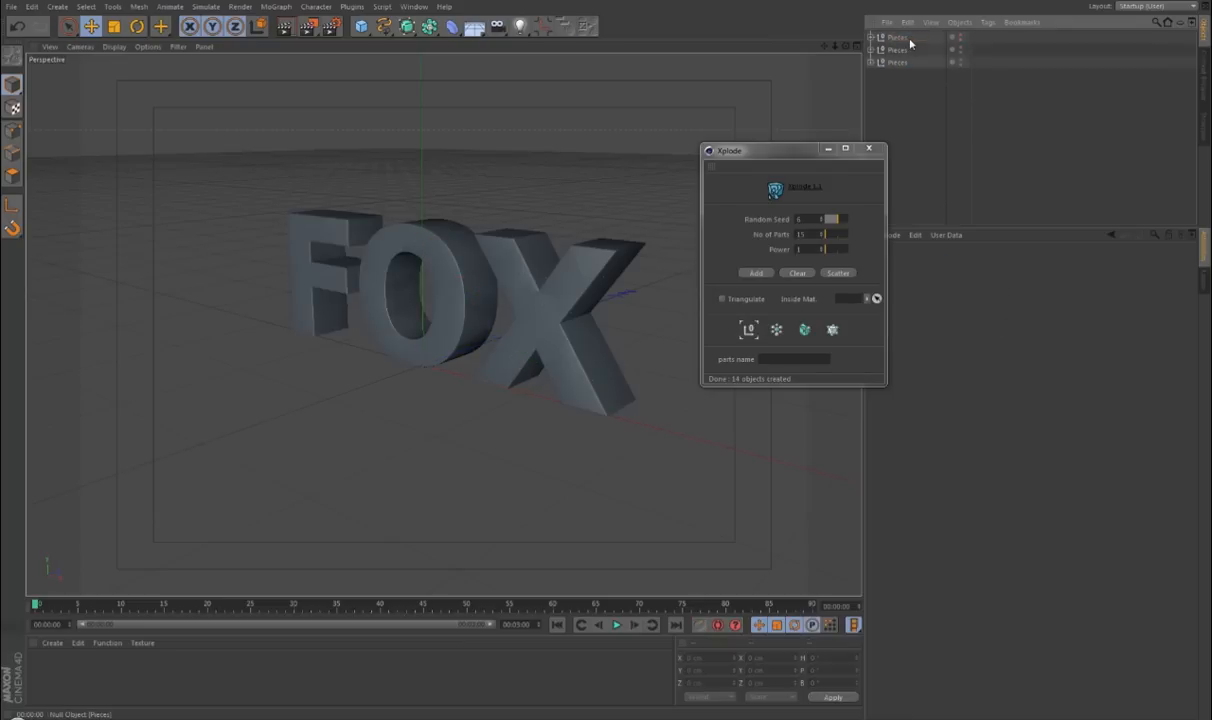
left_click(803, 272)
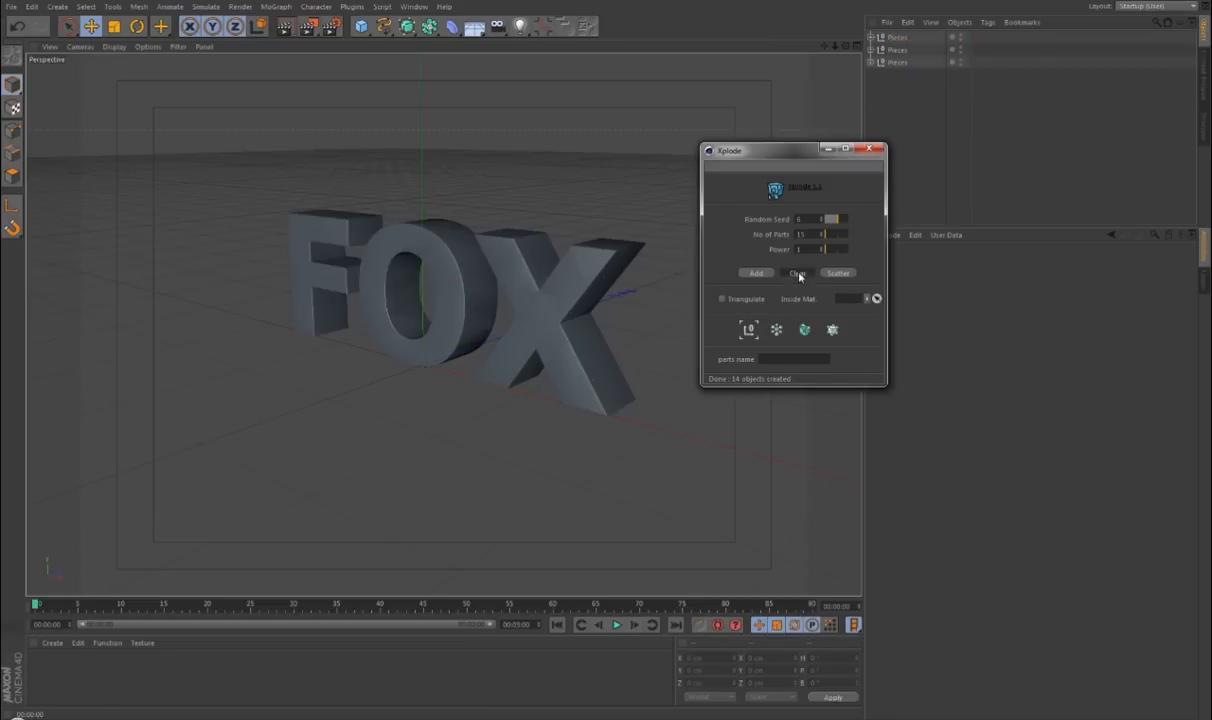
left_click(868, 149)
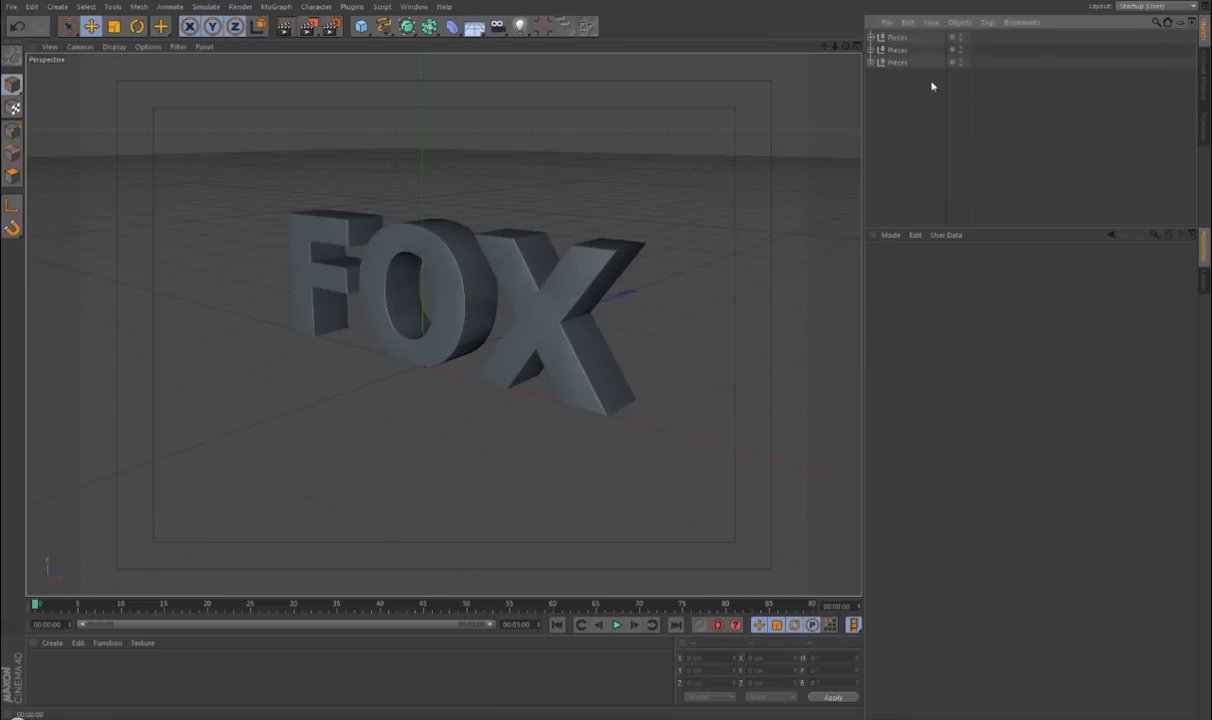
Merge each of the three Pieces groups with its children into a single polygon object using Connect Objects + Delete.
left_click(895, 37)
left_click(871, 37)
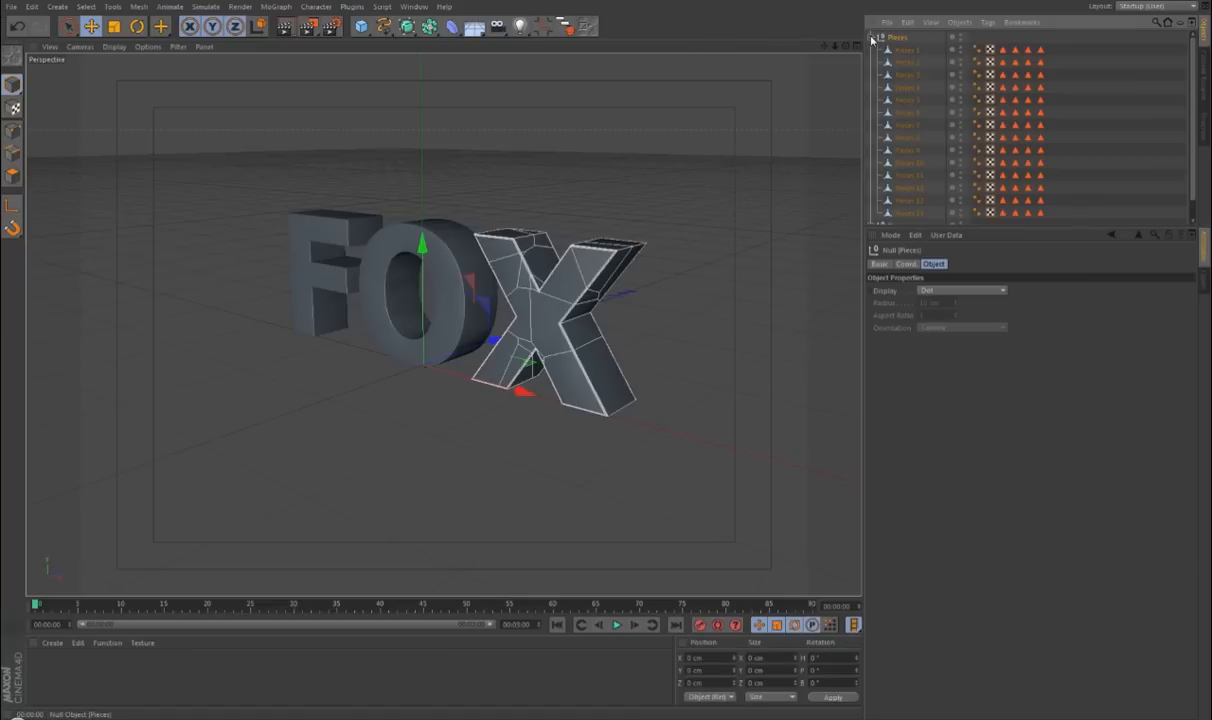
left_click_drag(925, 229, 925, 365)
left_click(871, 37)
left_click(563, 27)
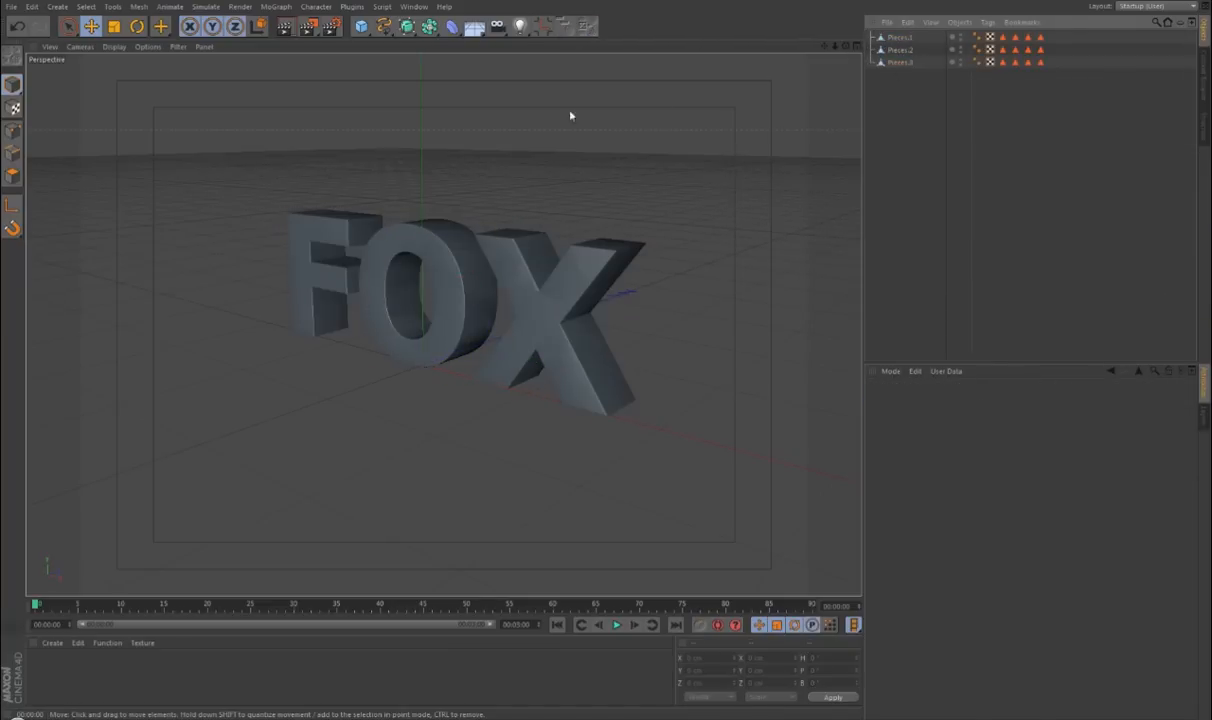
Delete all Phong, UVW and selection tags from Pieces.1, Pieces.2 and Pieces.3.
scroll(495, 197, "up", 5)
left_click_drag(611, 191, 598, 127, "alt")
scroll(584, 221, "up", 3)
left_click(903, 38)
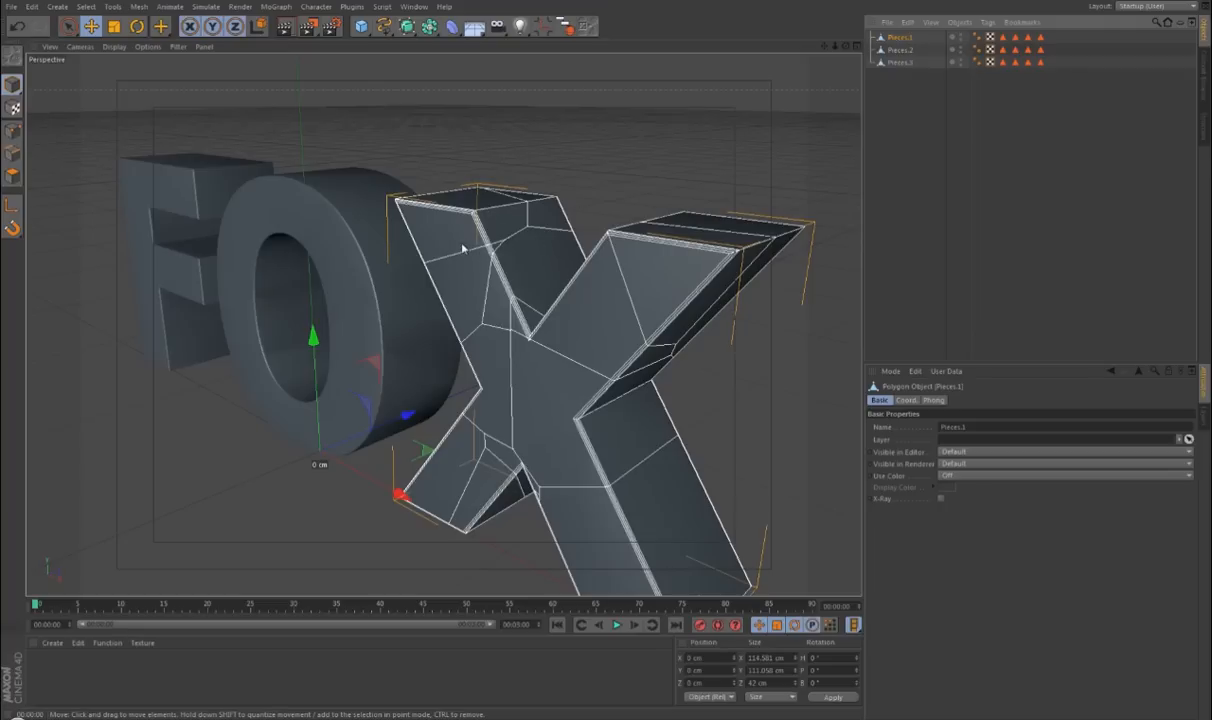
left_click(977, 38)
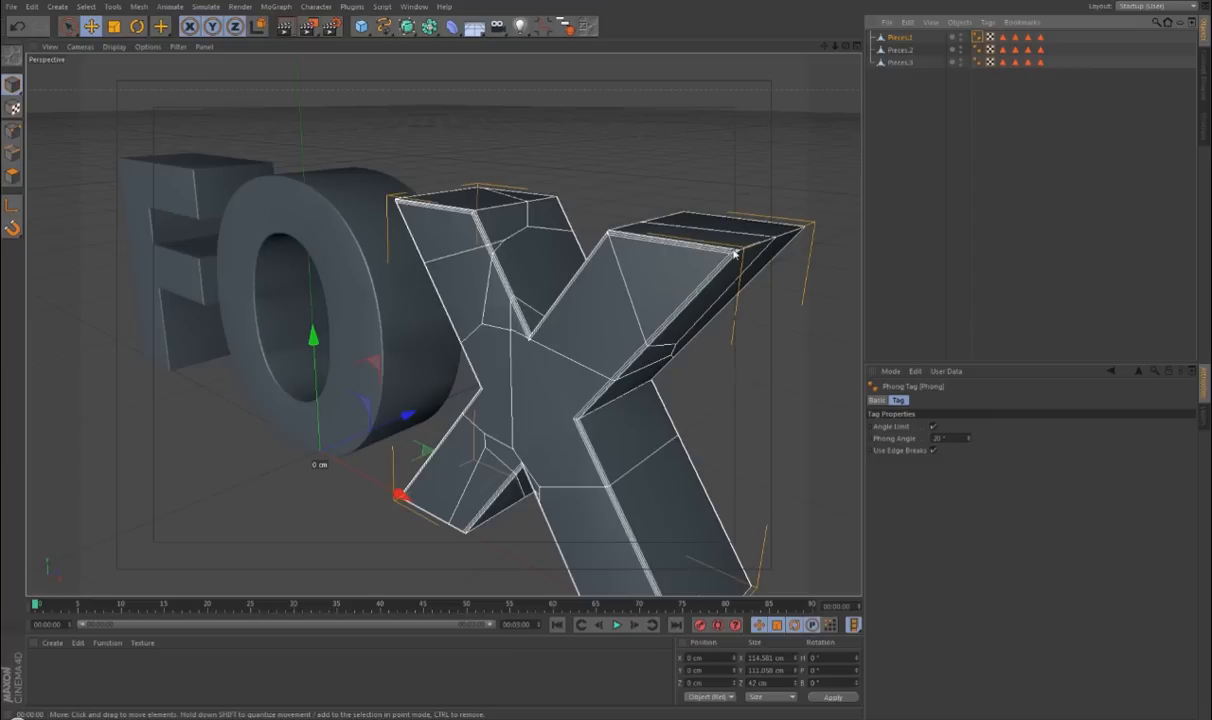
left_click(985, 100)
left_click_drag(980, 33, 927, 31)
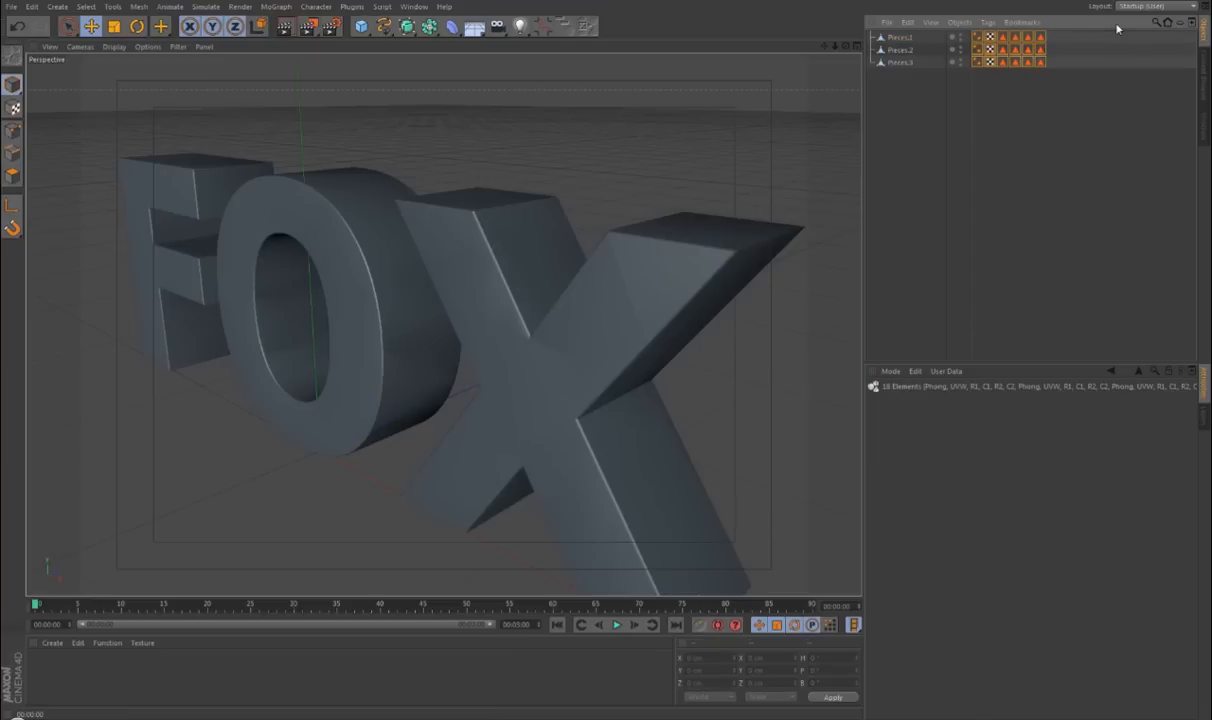
key("Delete")
left_click_drag(600, 143, 480, 140, "alt")
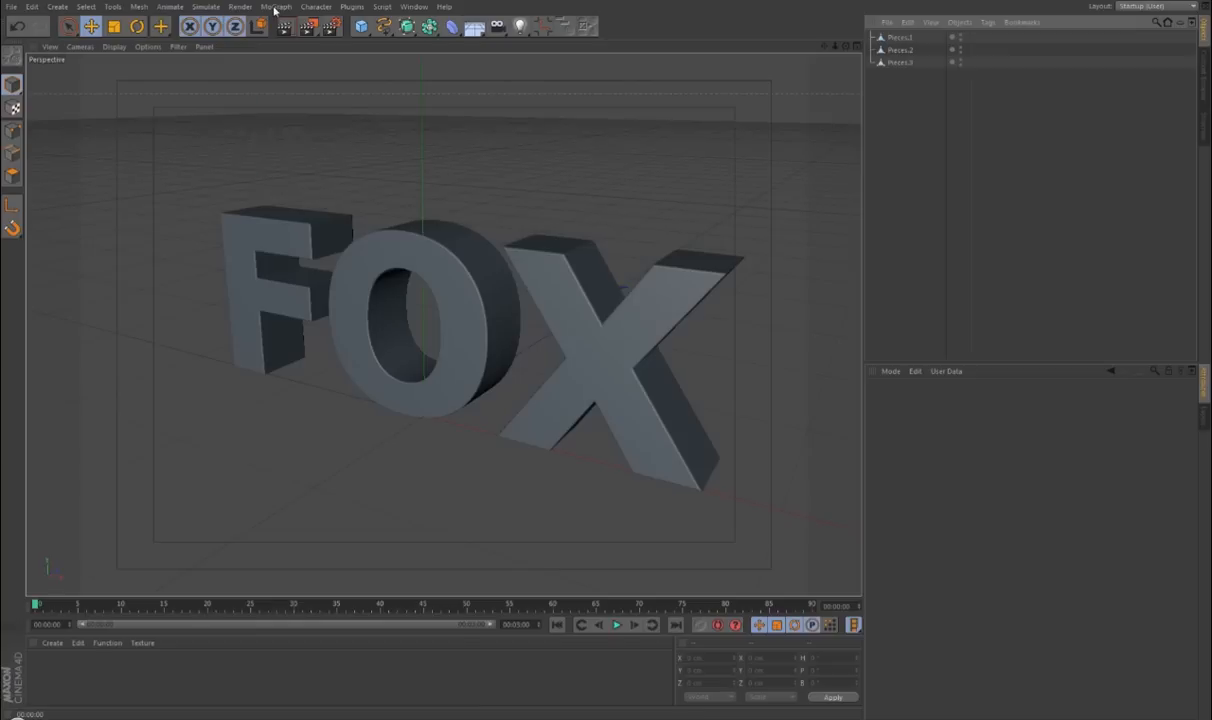
Create three MoGraph Fracture objects and place one of the three Pieces objects inside each.
left_click(276, 6)
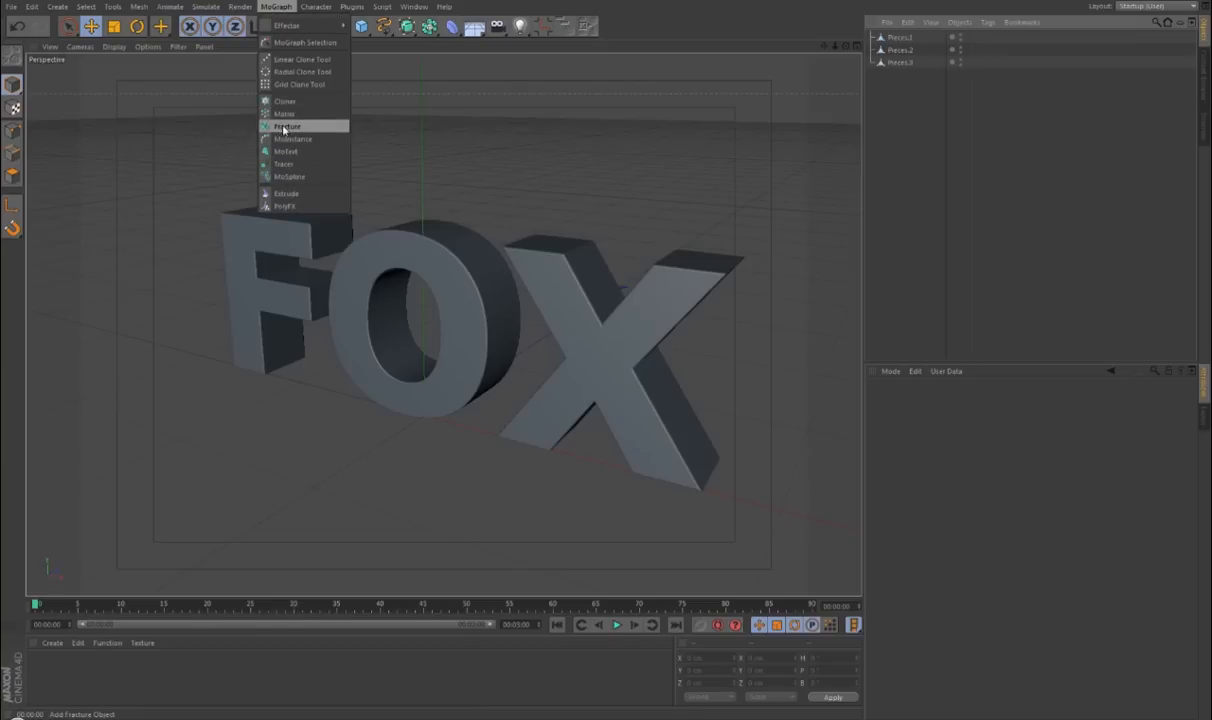
left_click(285, 127)
left_click(895, 95)
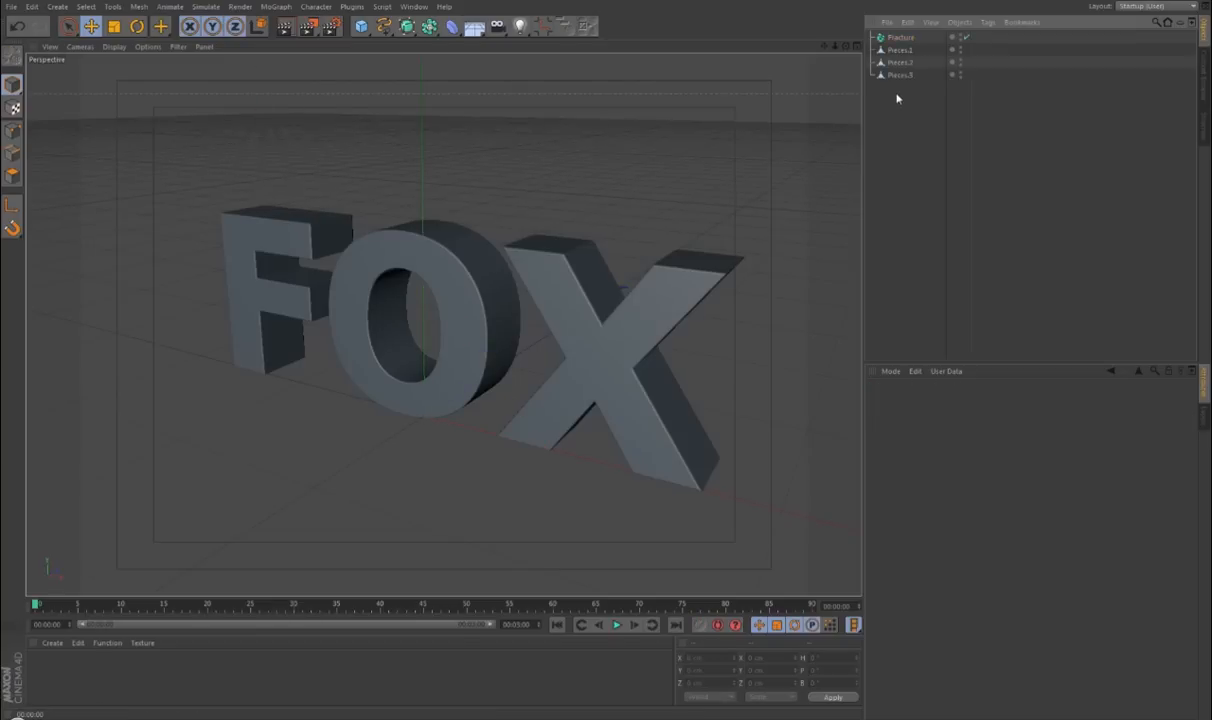
mouse_move(897, 38)
left_mouse_down("ctrl")
mouse_move(901, 57)
mouse_move(902, 39)
left_mouse_up("ctrl")
mouse_move(898, 89)
left_mouse_down()
mouse_move(903, 62)
mouse_move(908, 88)
left_mouse_up()
left_click(904, 122)
left_click(871, 87)
left_click(871, 62)
left_click(871, 37)
Set the mode of all three Fracture objects to Explode Segments.
left_click_drag(920, 38, 901, 64)
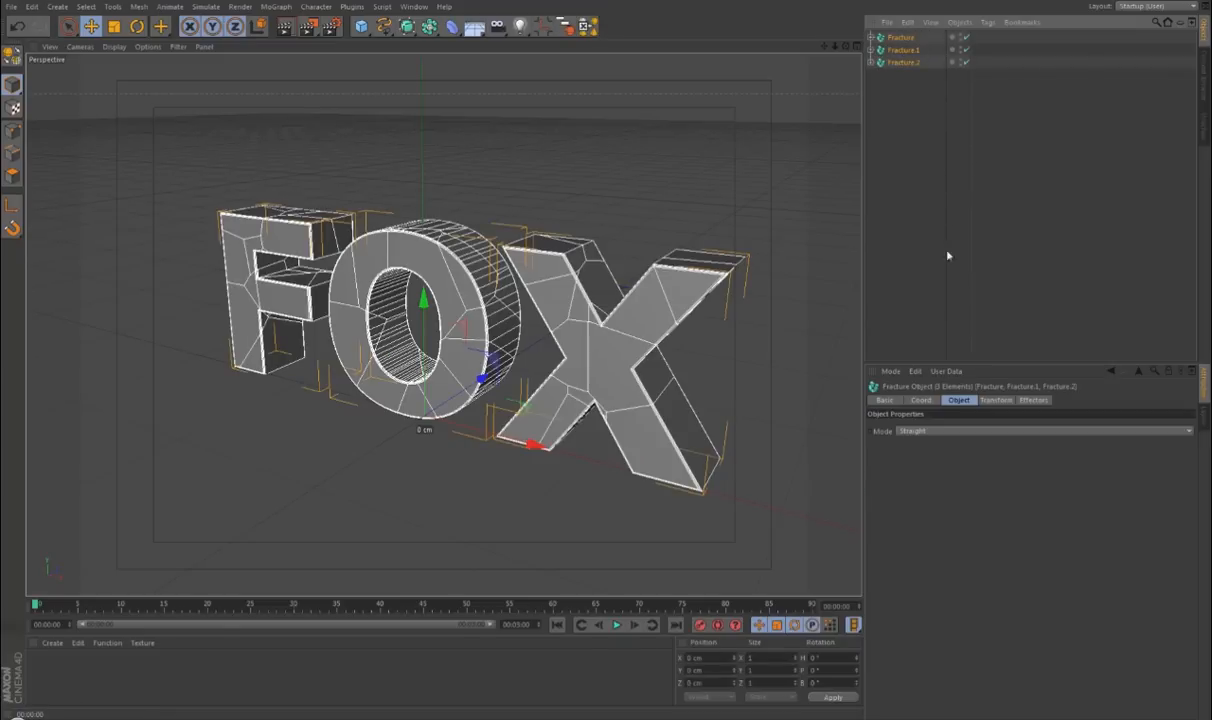
left_click_drag(948, 371, 950, 256)
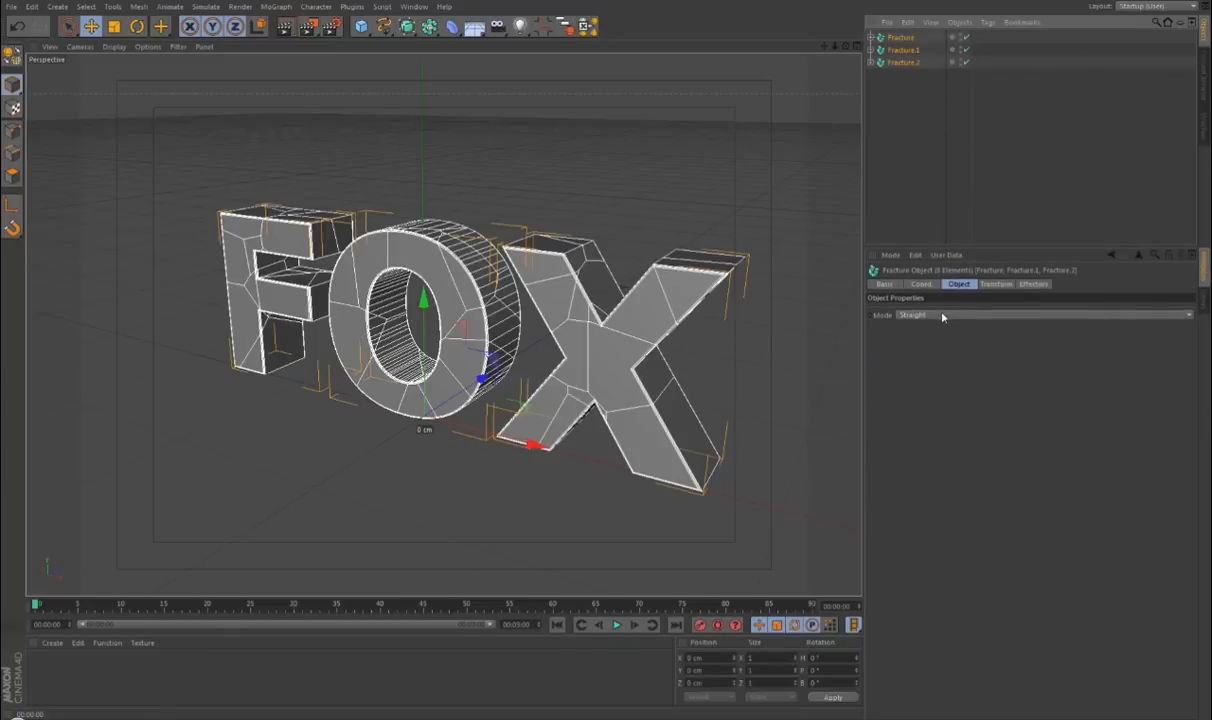
left_click(934, 316)
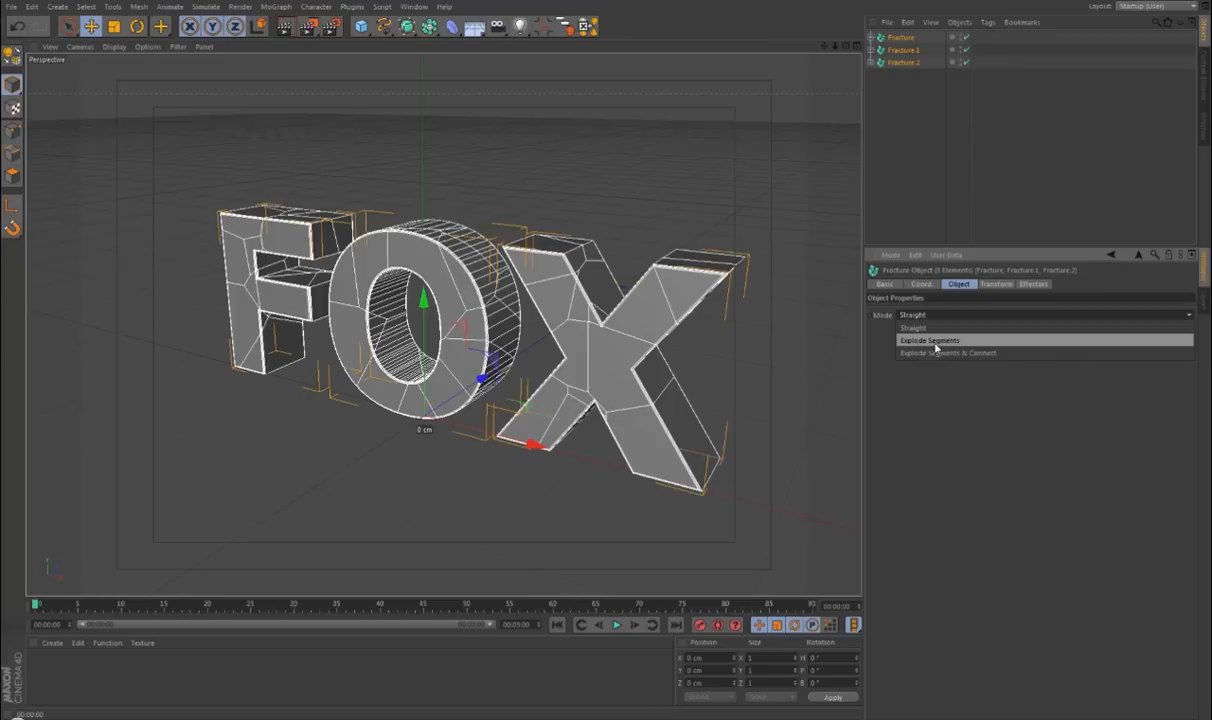
left_click(942, 341)
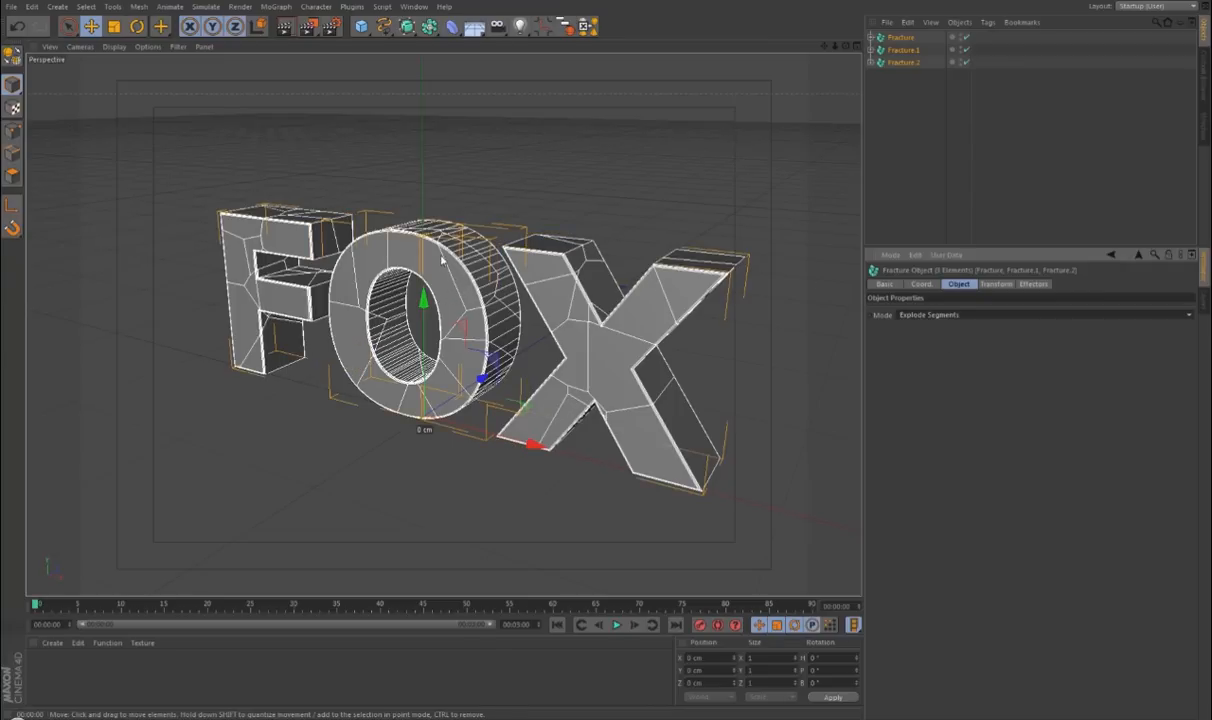
left_click(913, 103)
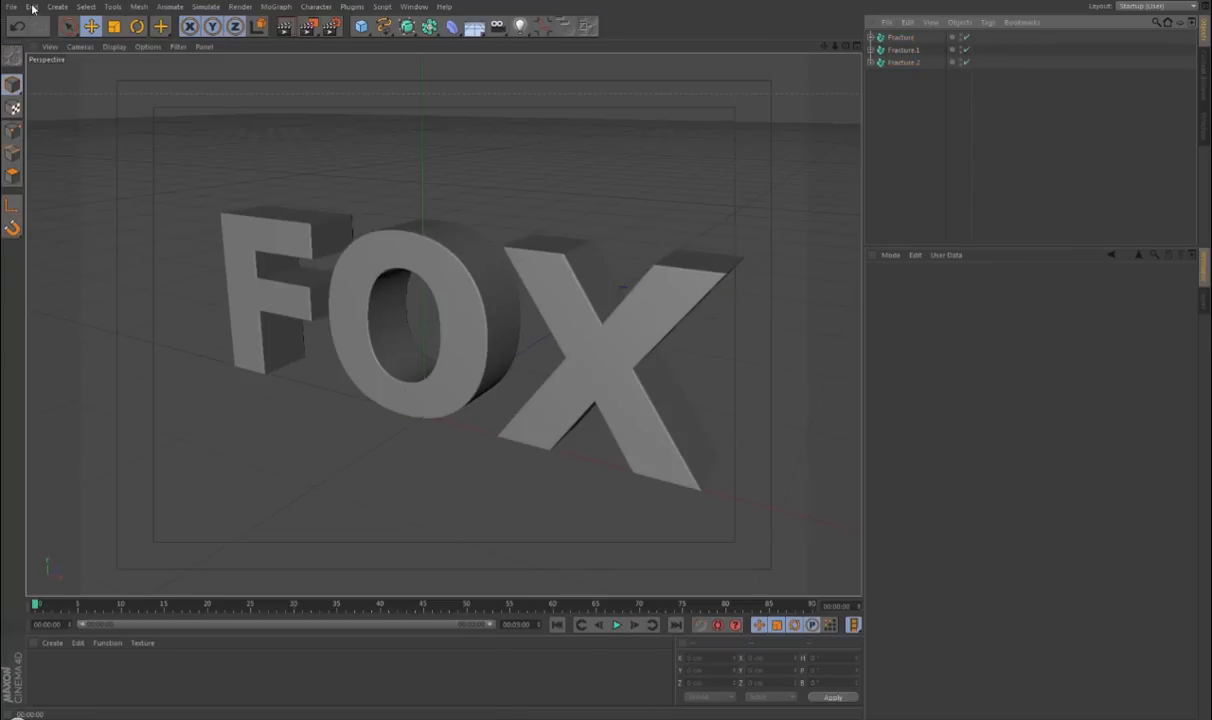
Set the gravity to 0 in the project's general dynamics settings.
left_click(32, 7)
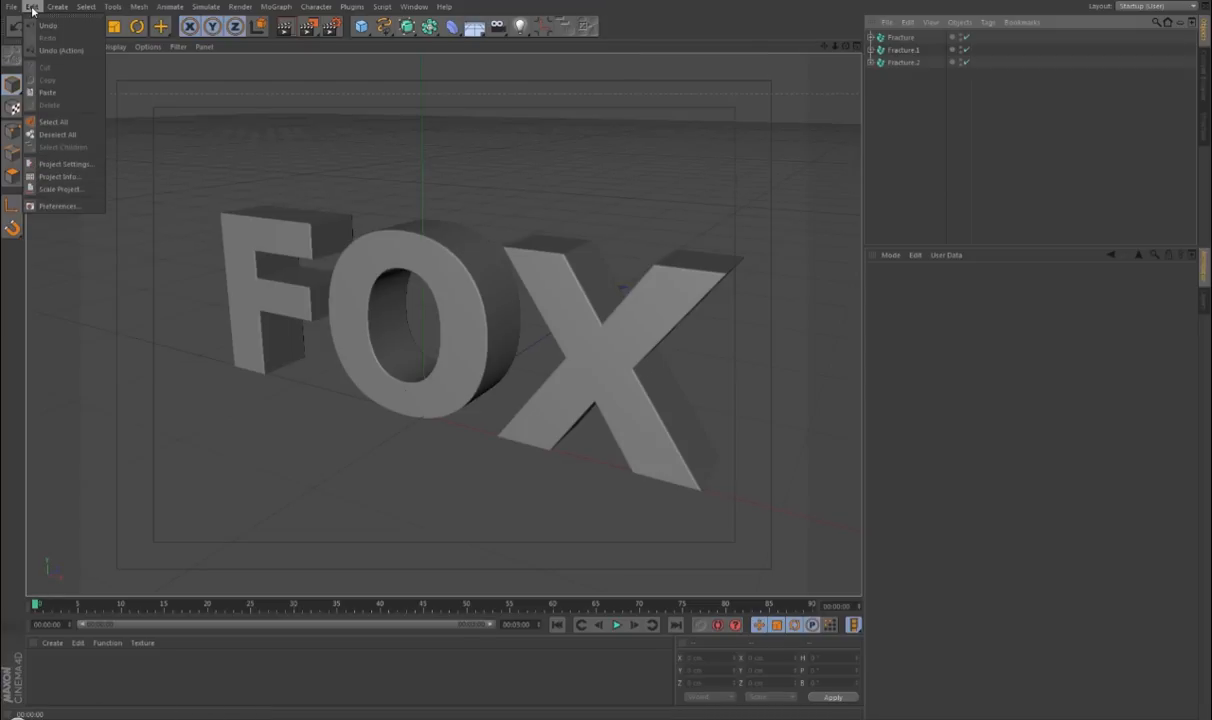
left_click(62, 163)
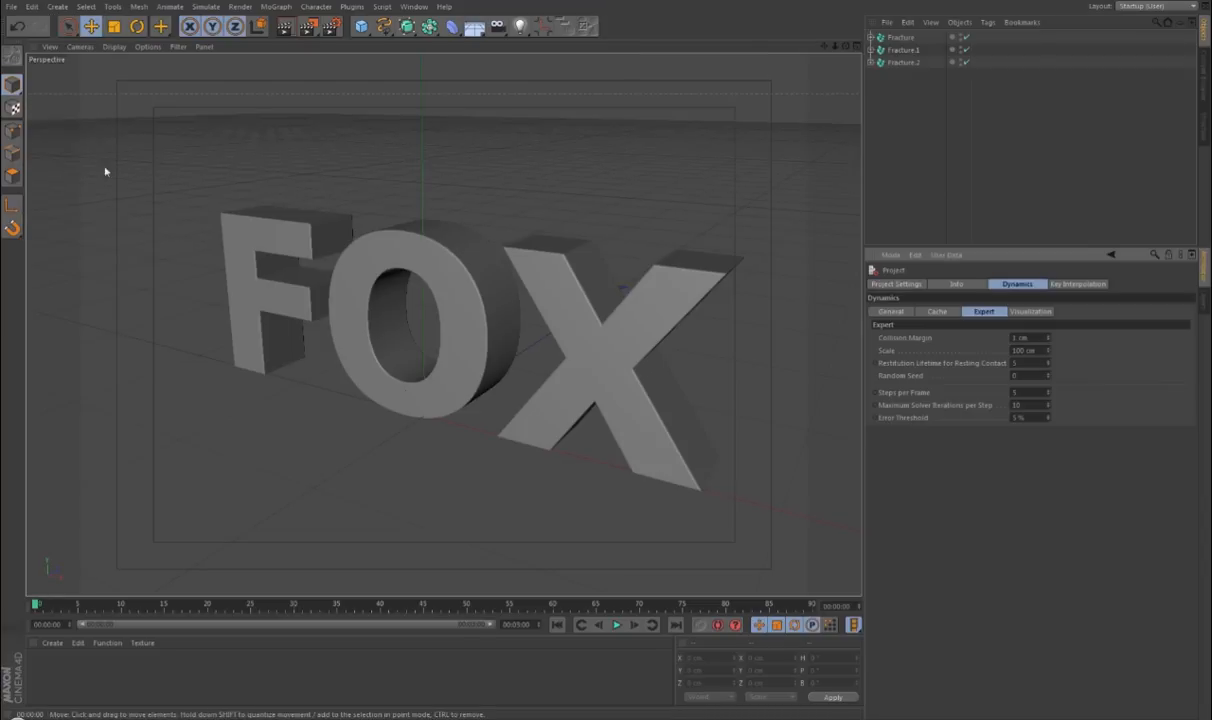
left_click(893, 312)
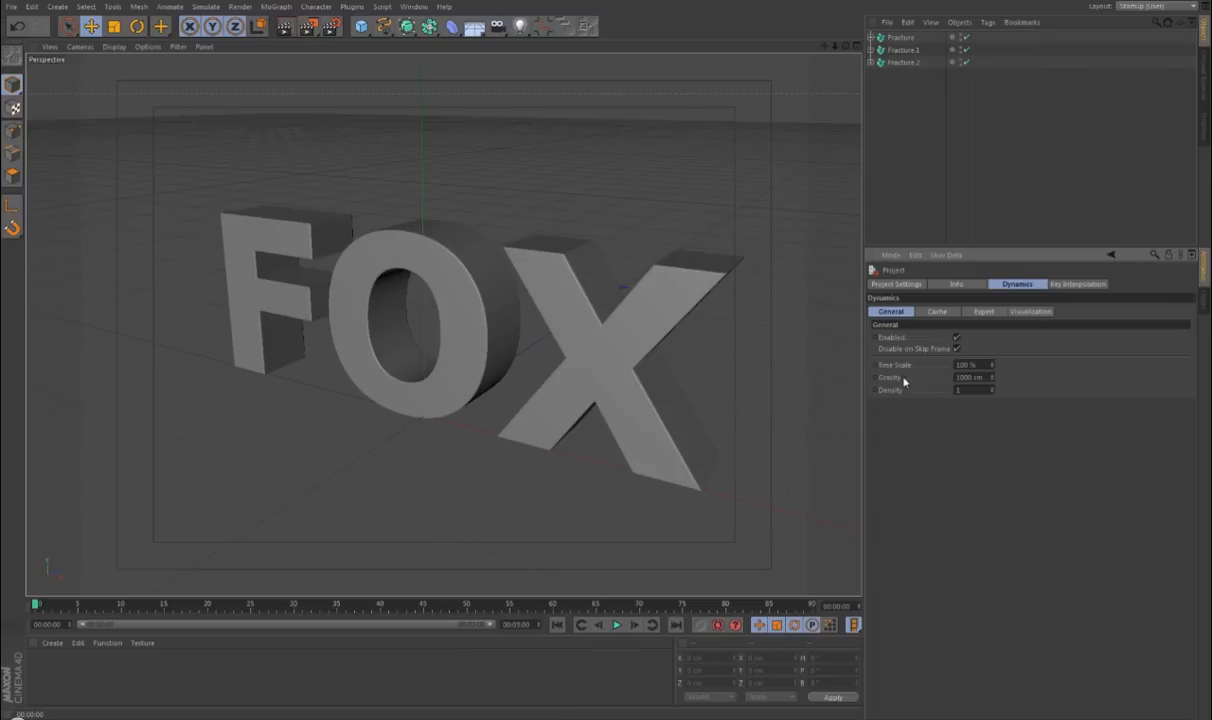
double_click(984, 377)
type("0")
key("Return")
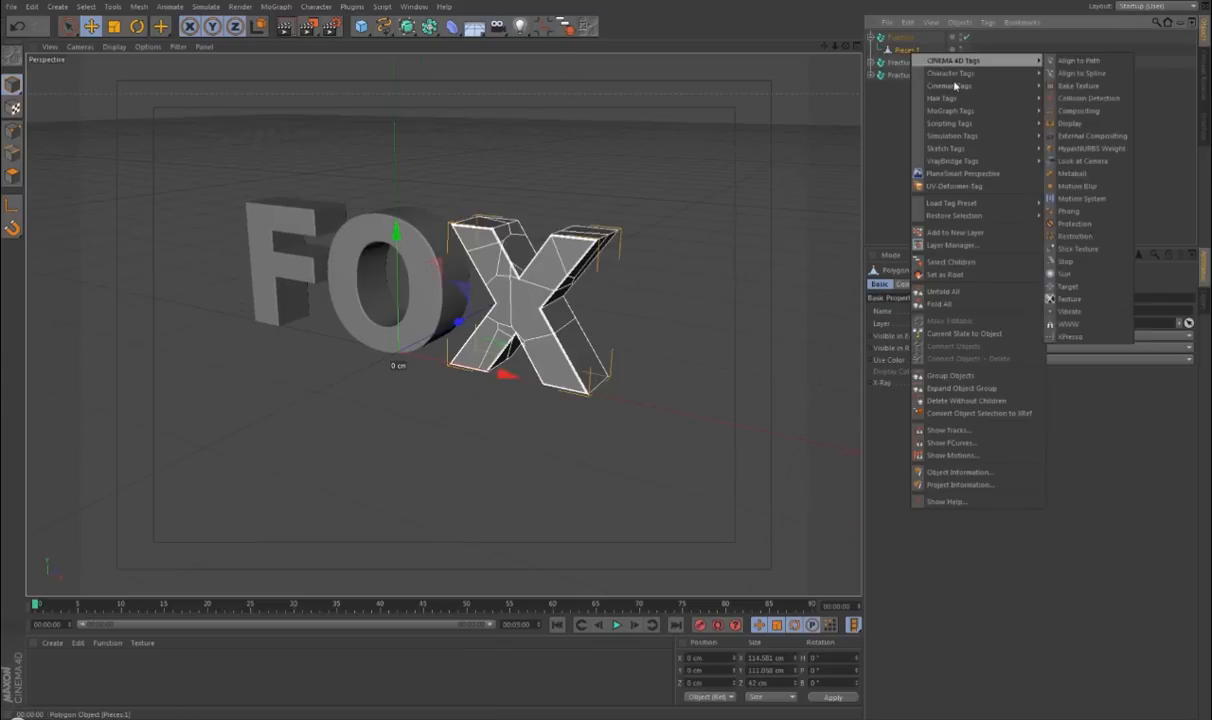
Add a Rigid Body tag with its trigger set to On Collision to Pieces.1 and copy it to Pieces.2 and Pieces.3.
mouse_move(955, 137)
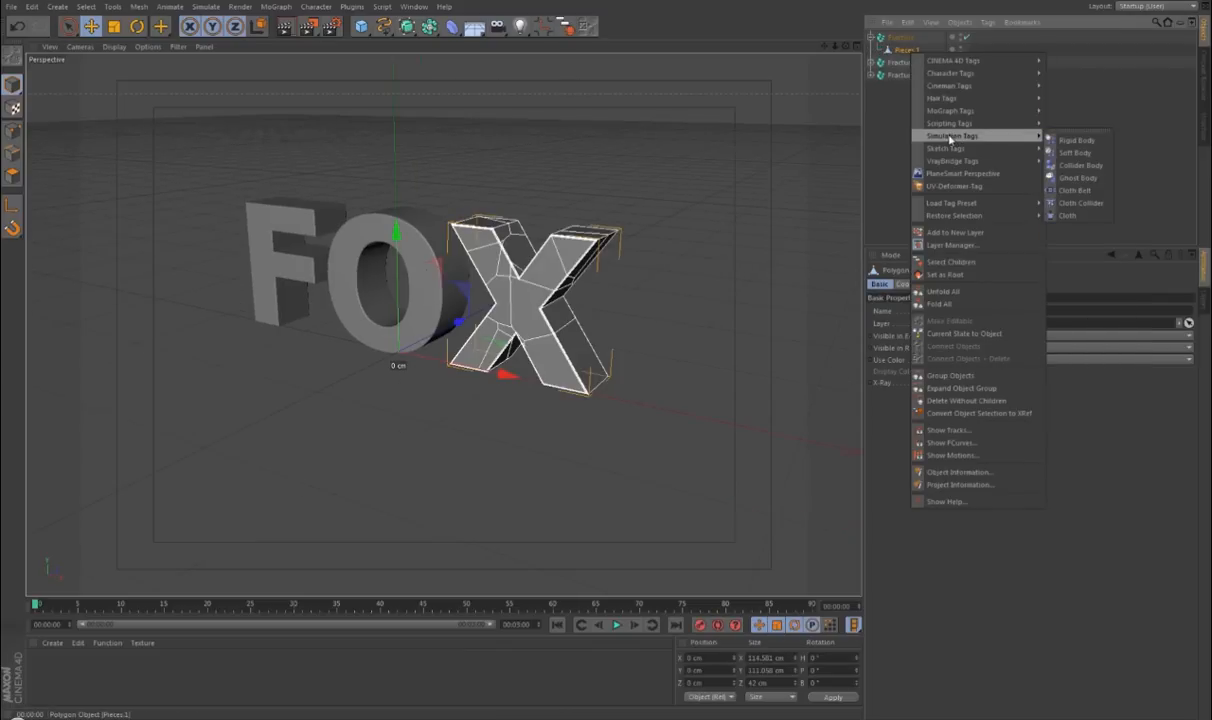
left_click(1077, 141)
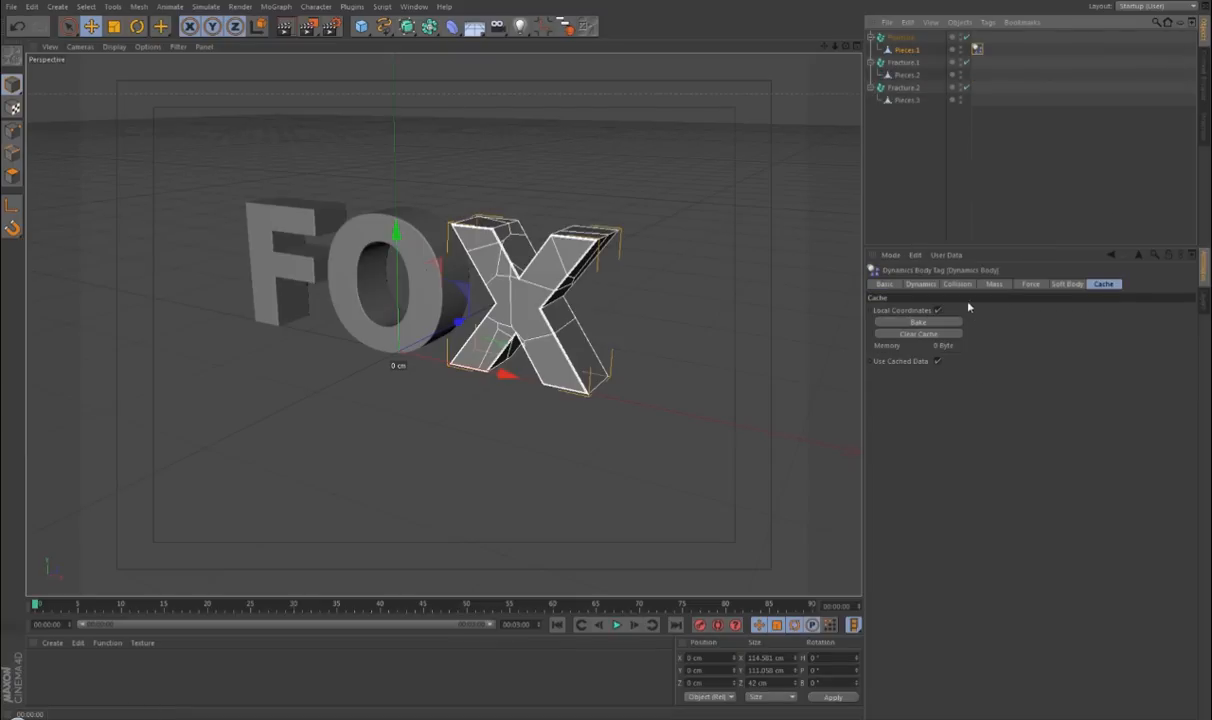
left_click(918, 285)
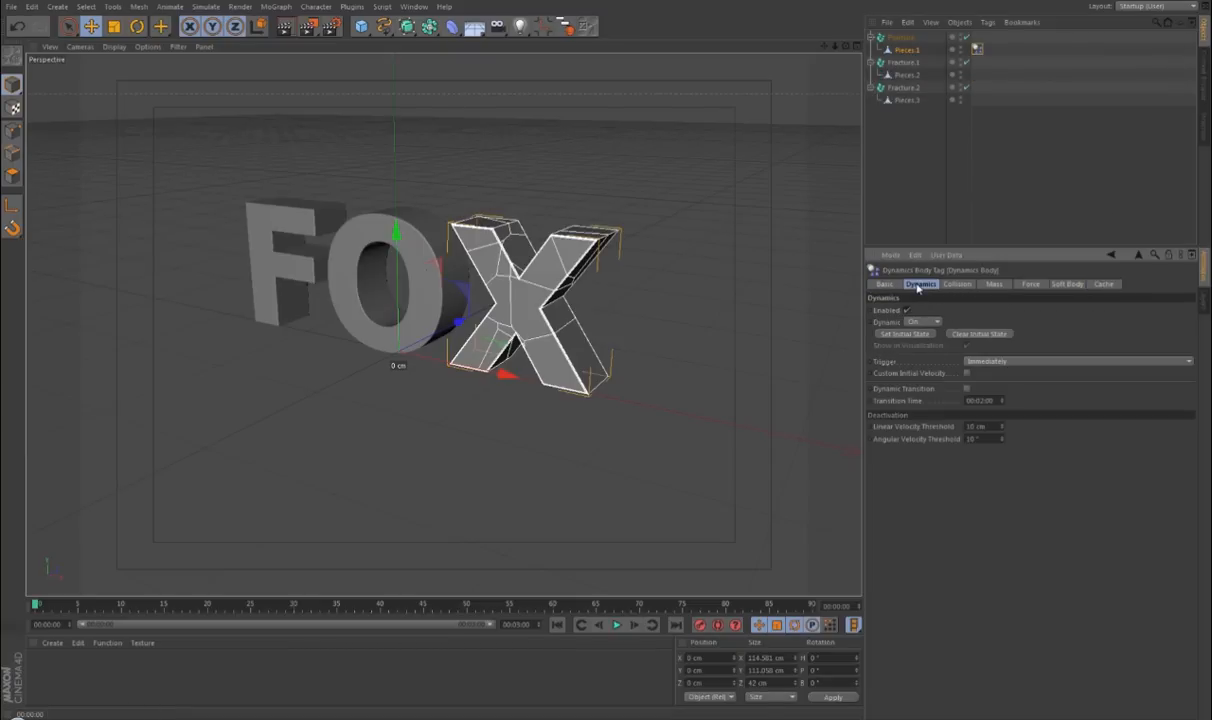
left_click(1001, 362)
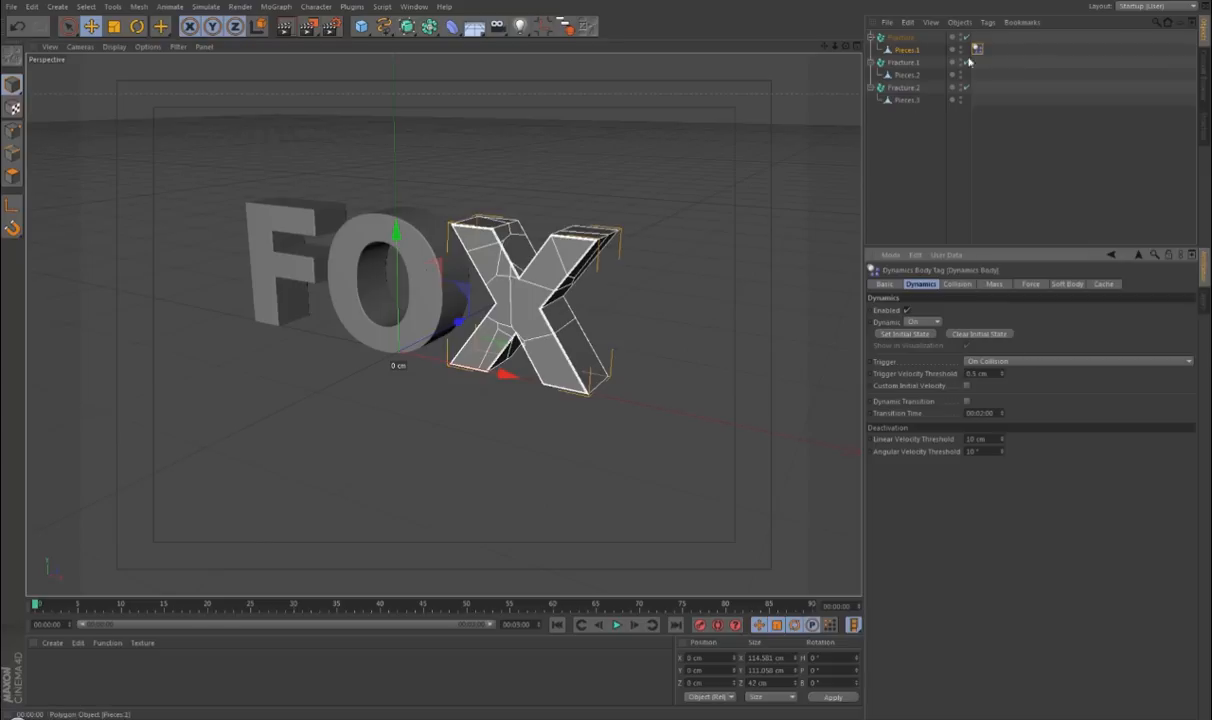
left_click_drag(978, 52, 977, 100)
left_click(870, 124)
left_click(871, 37)
Add a sphere and shrink it to a radius of about 30 cm.
left_click(361, 26)
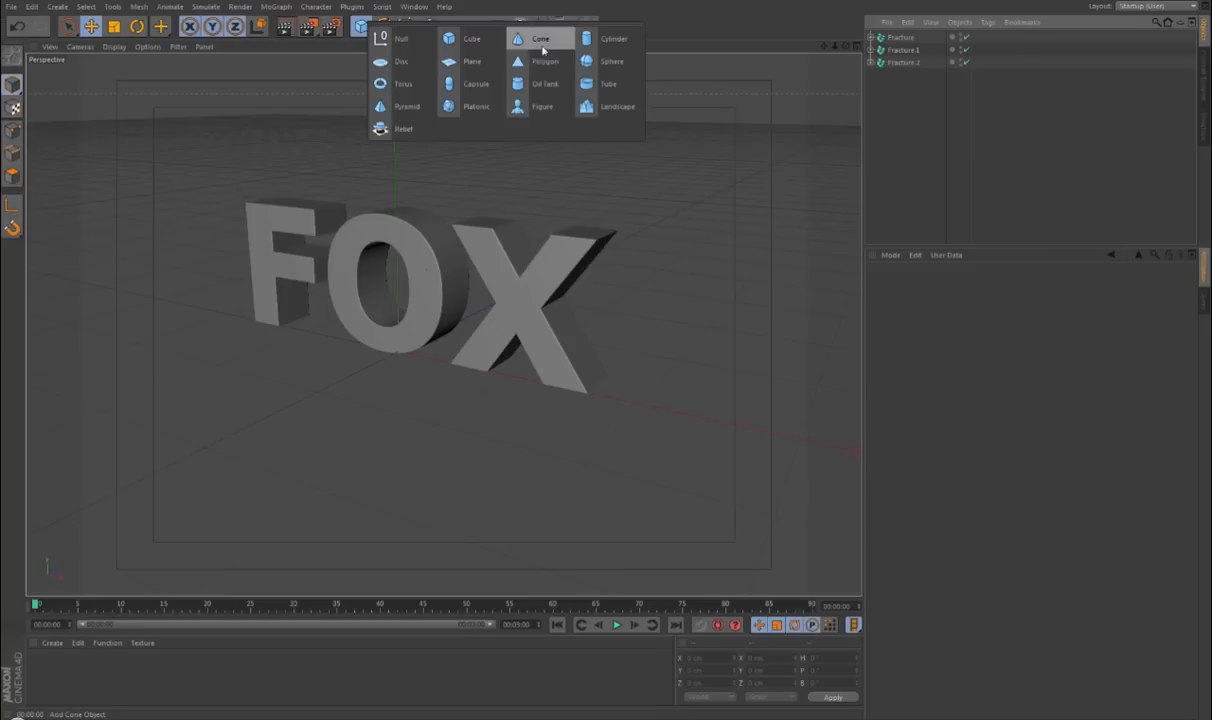
left_click(608, 61)
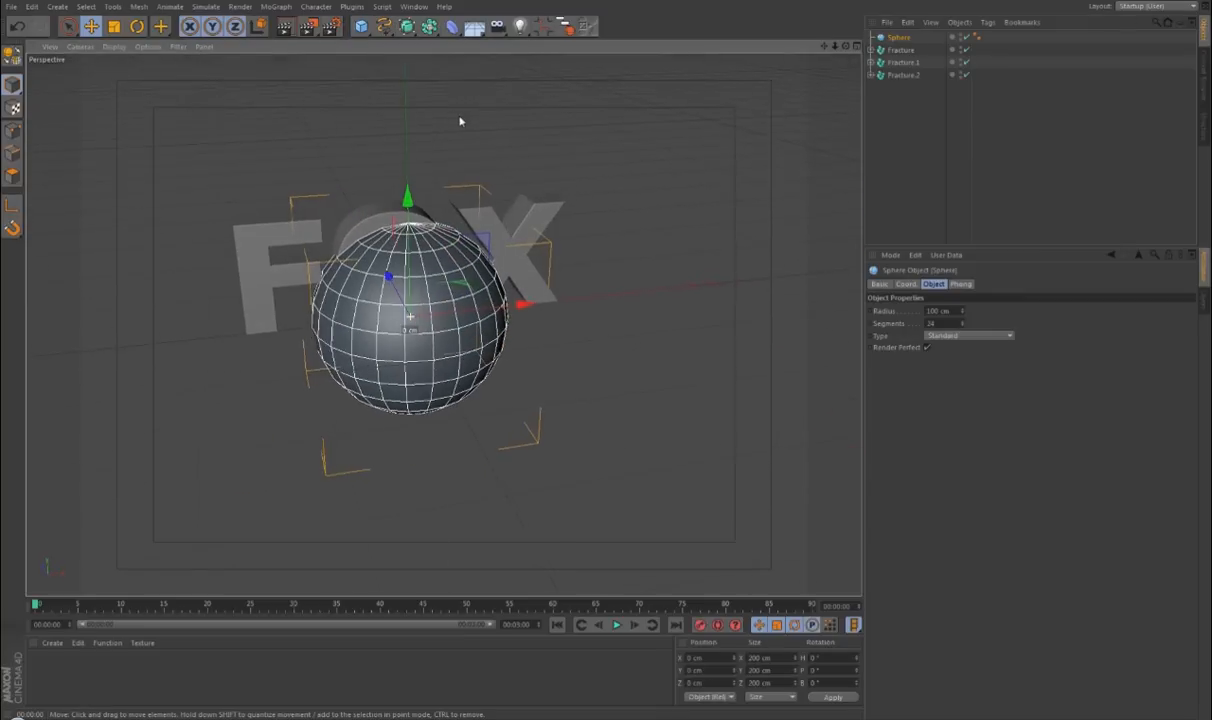
left_click_drag(506, 305, 450, 308)
Move the sphere beside the outer edge of the F, at about X -225 cm, Y 62 cm and Z 22 cm.
left_click_drag(408, 203, 409, 157)
left_click_drag(440, 180, 576, 187, "alt")
left_click_drag(526, 249, 317, 270)
left_click_drag(317, 268, 314, 206, "alt")
middle_click_drag(314, 206, 338, 254, "alt")
left_click_drag(238, 194, 238, 178)
left_click_drag(322, 104, 346, 160, "alt")
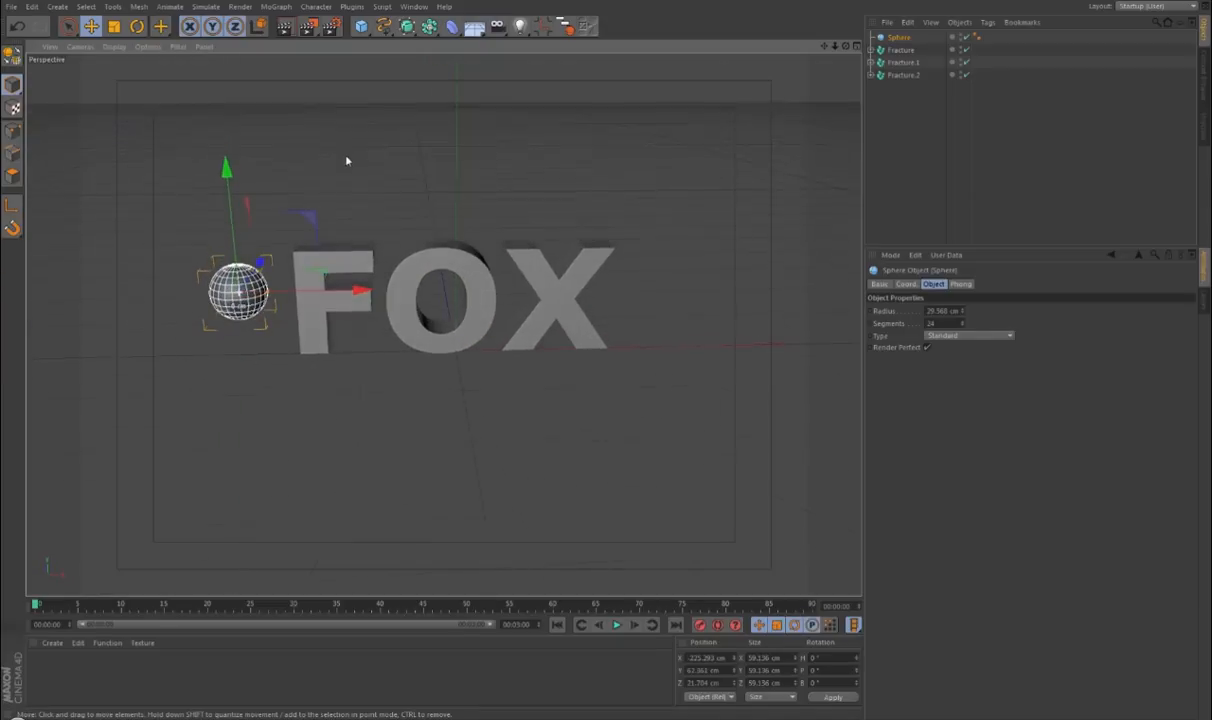
Add a Collider Body tag to the sphere.
right_click(887, 40)
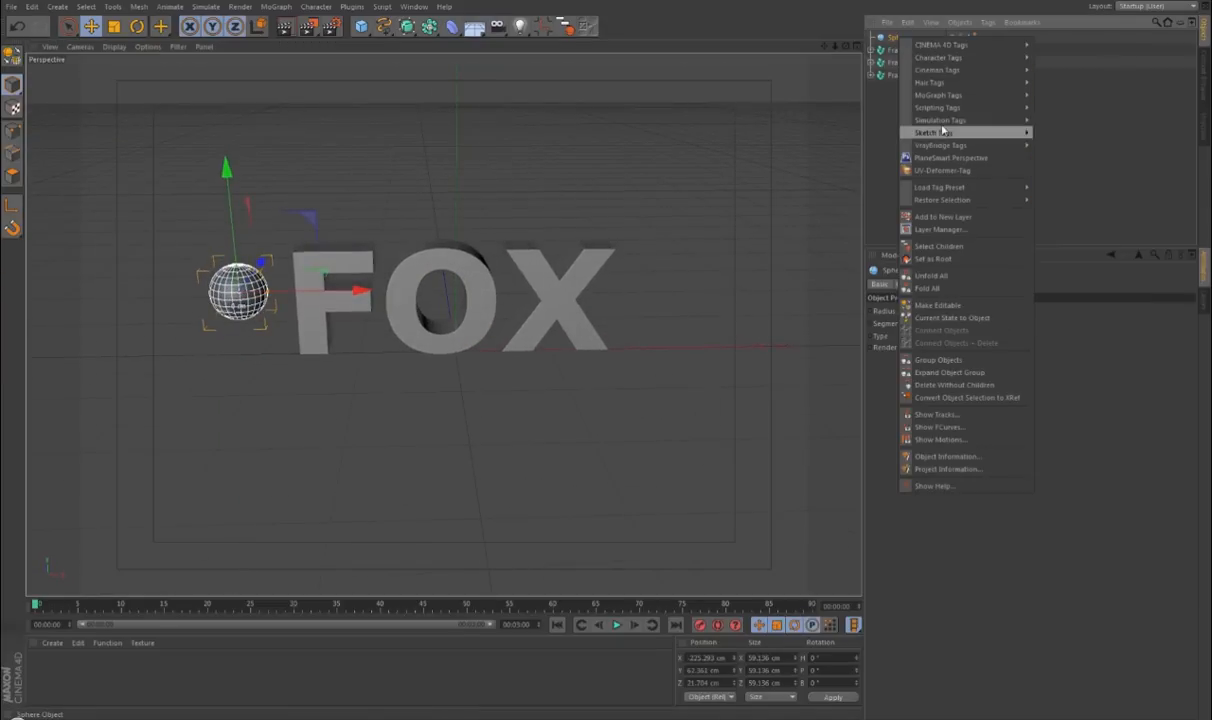
mouse_move(934, 122)
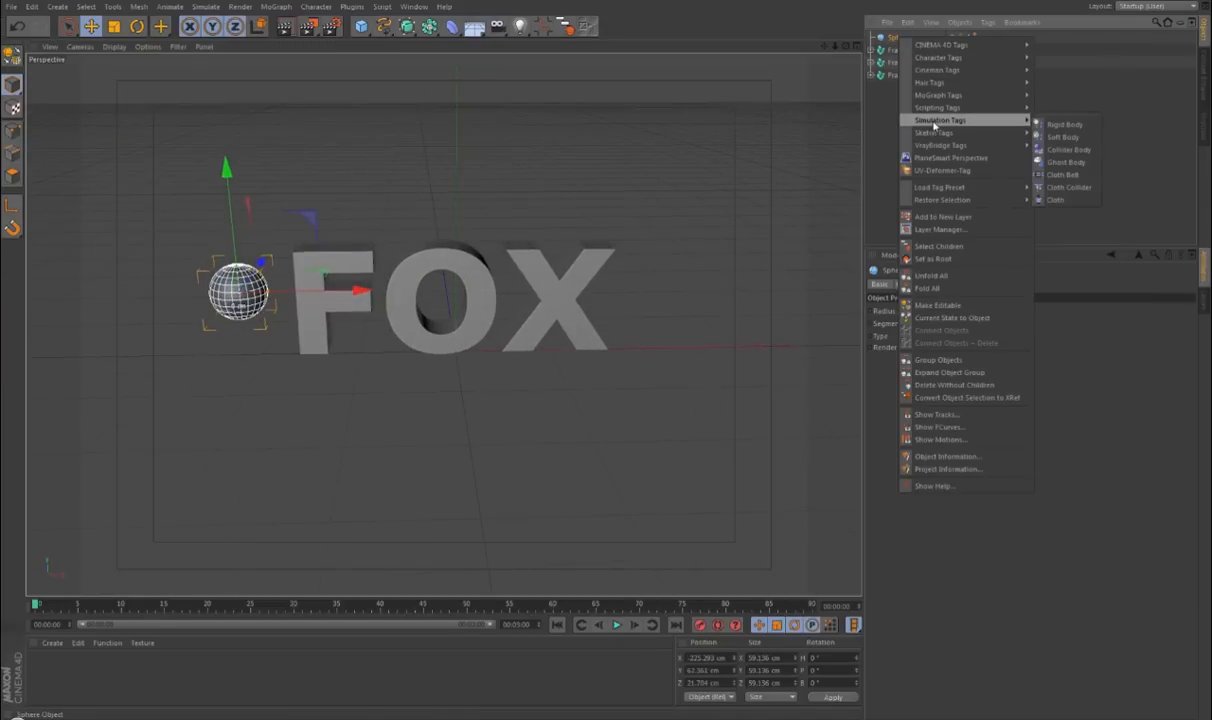
left_click(1036, 153)
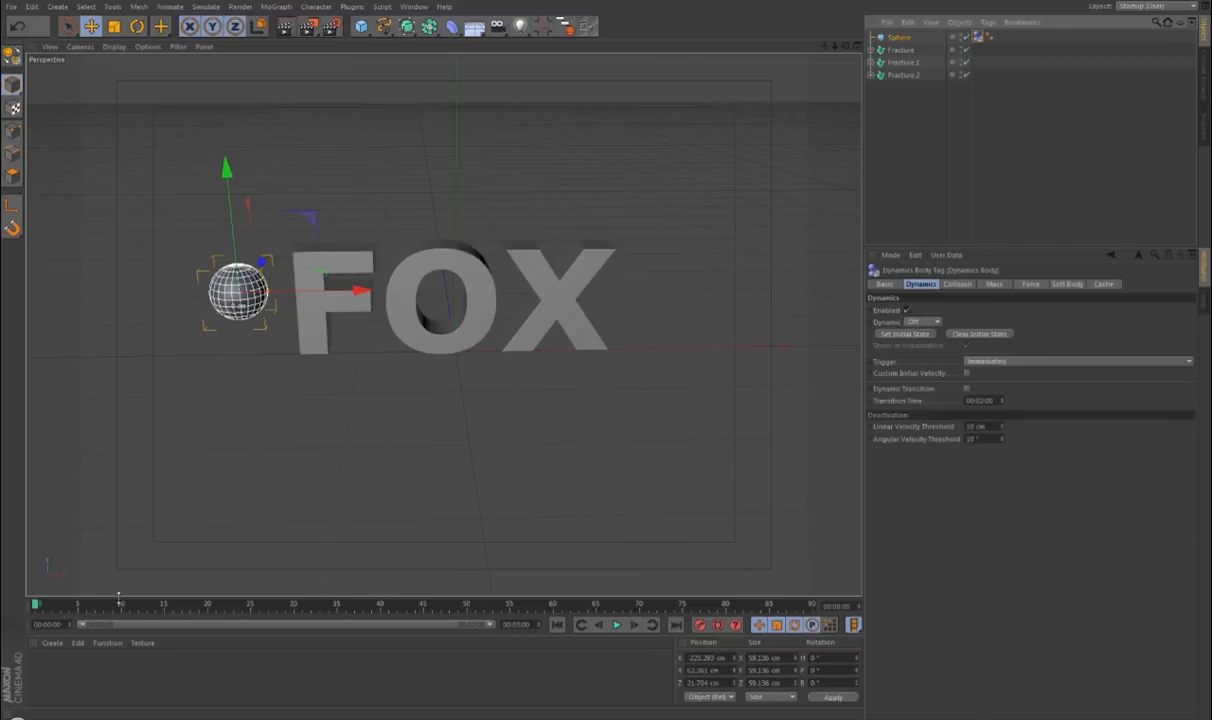
Keyframe the sphere's X position to travel from beside the F at frame 0 to past the X at frame 90, and play the animation.
left_click(899, 37)
left_click(943, 285)
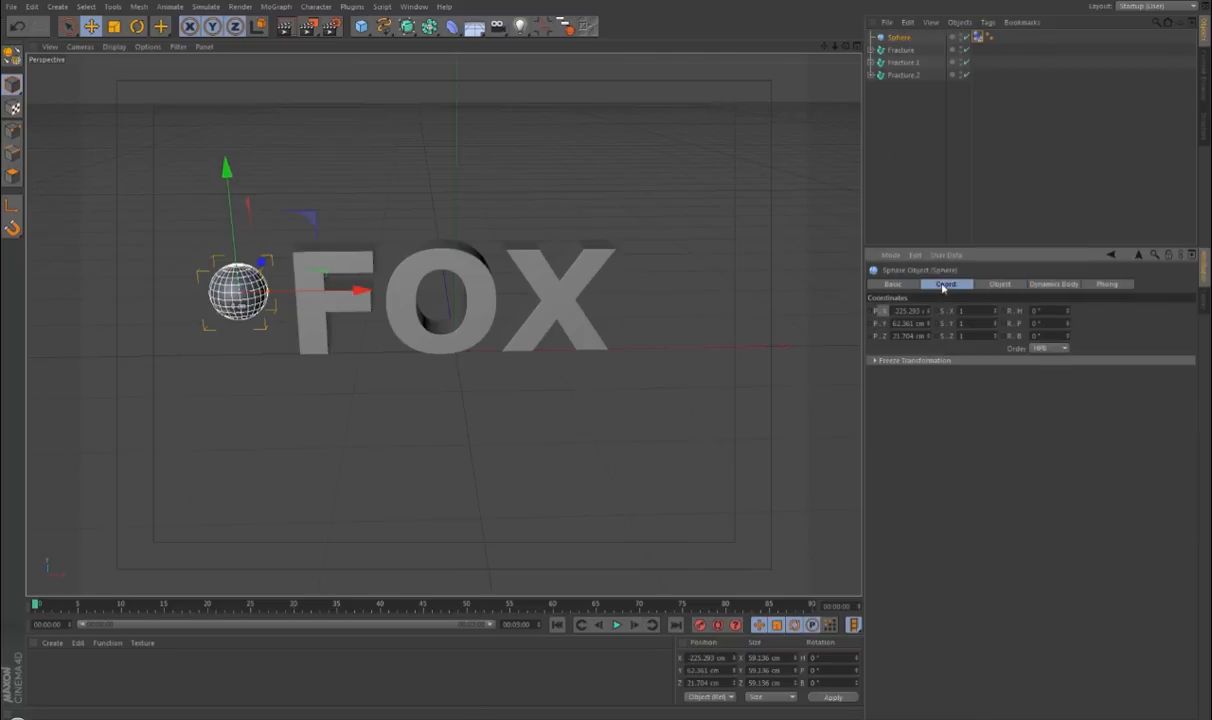
left_click_drag(165, 606, 893, 617)
left_click_drag(362, 293, 755, 298)
left_click(870, 311, "ctrl")
left_click(557, 625)
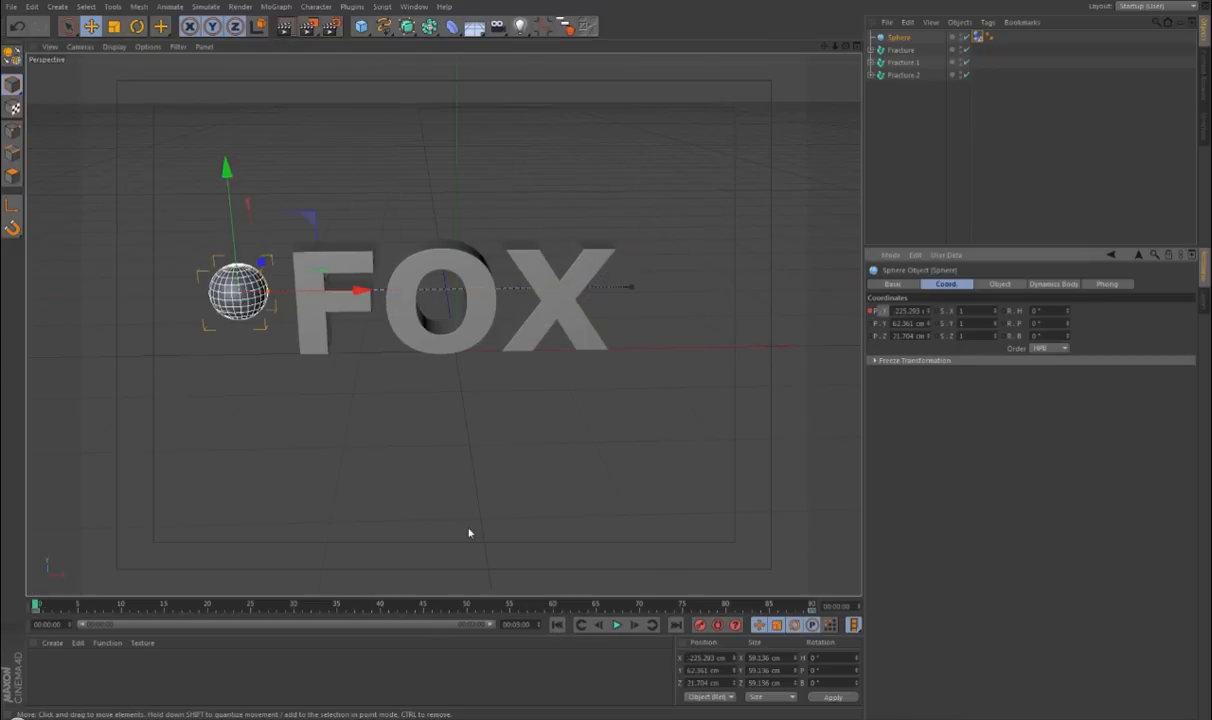
left_click(616, 627)
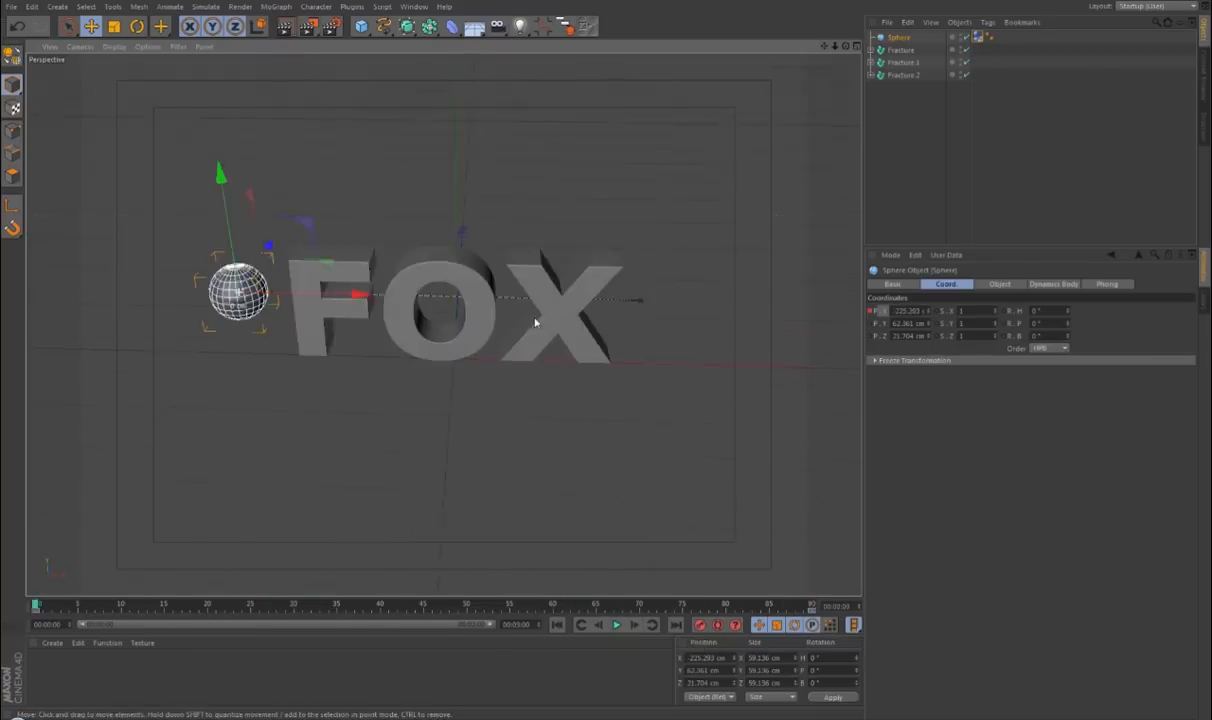
Shrink the sphere to a diameter of about 18 cm and raise it to about Y 88 cm.
left_click_drag(536, 322, 515, 321, "alt")
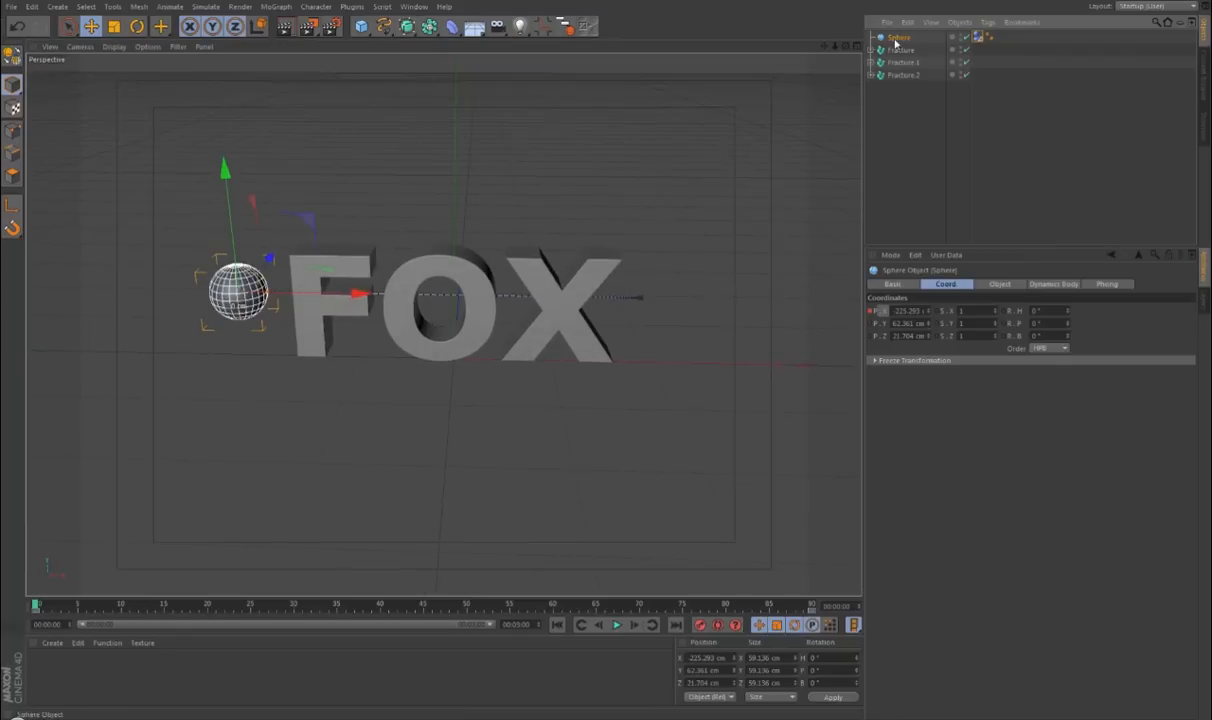
left_click_drag(267, 292, 247, 296)
left_click_drag(232, 173, 221, 141)
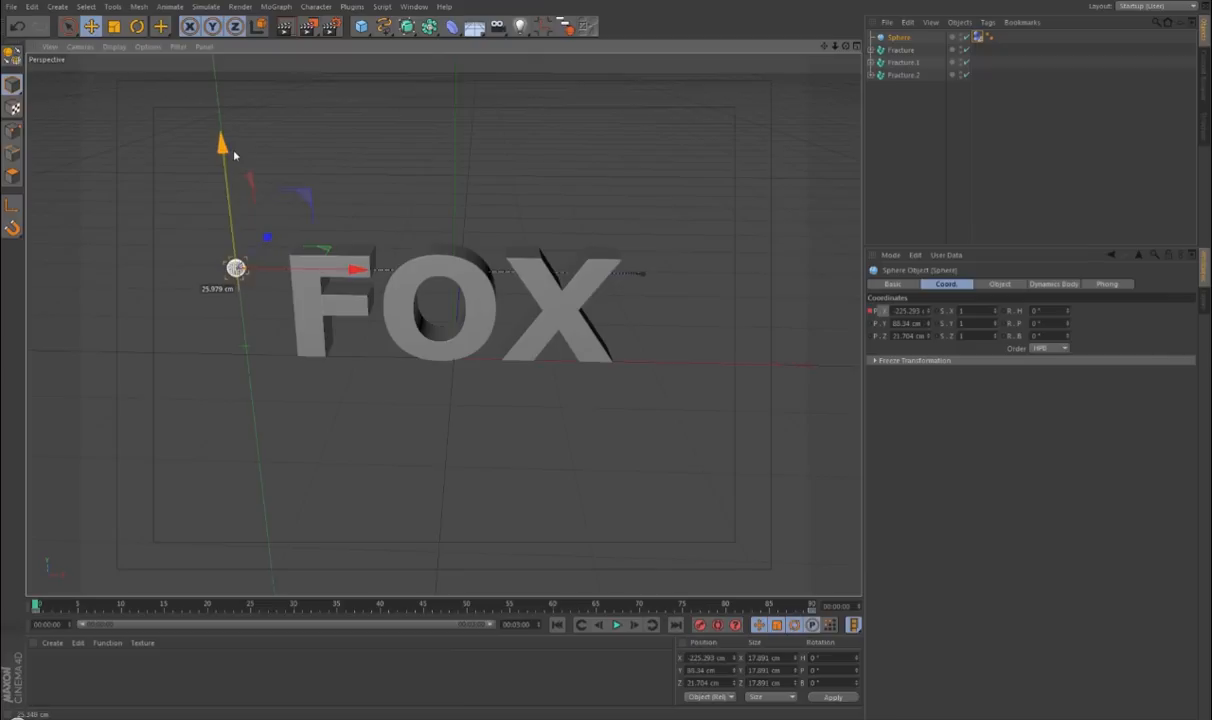
Play the animation, and load the 1_LOW_12_Preset studio from the GSG_HDRI_Studio_Pack 12 Presets into the scene.
left_click(617, 626)
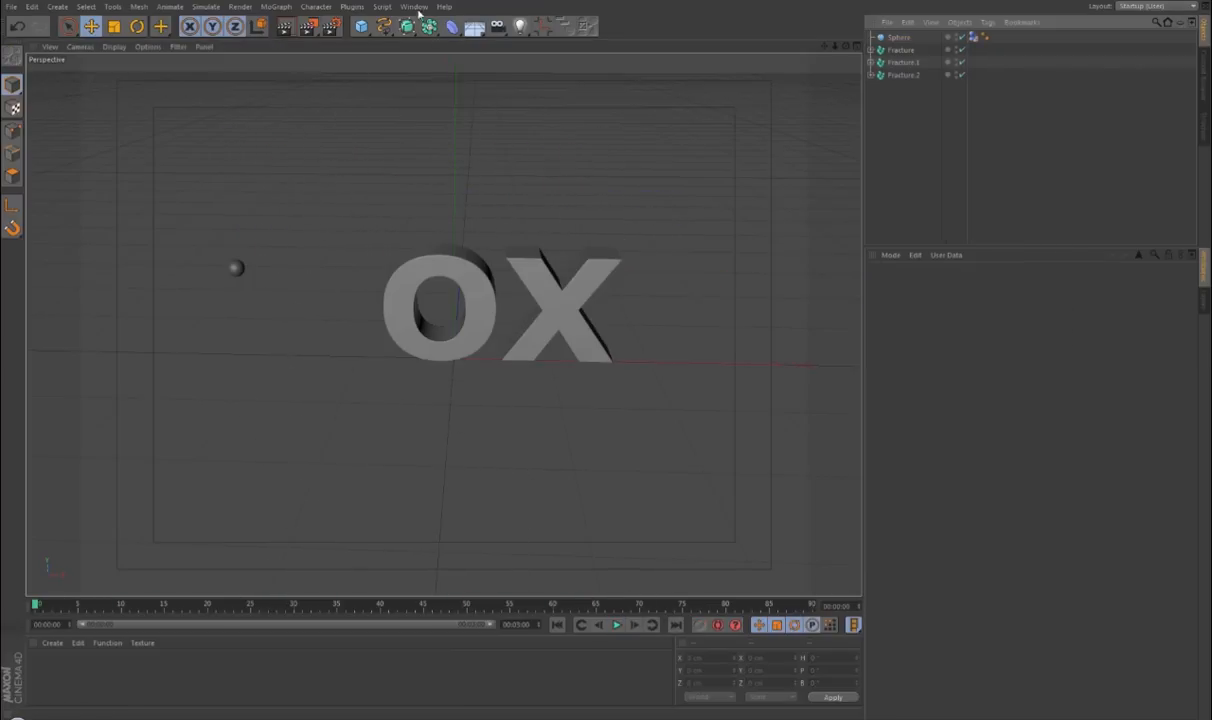
left_click(414, 7)
left_click(437, 74)
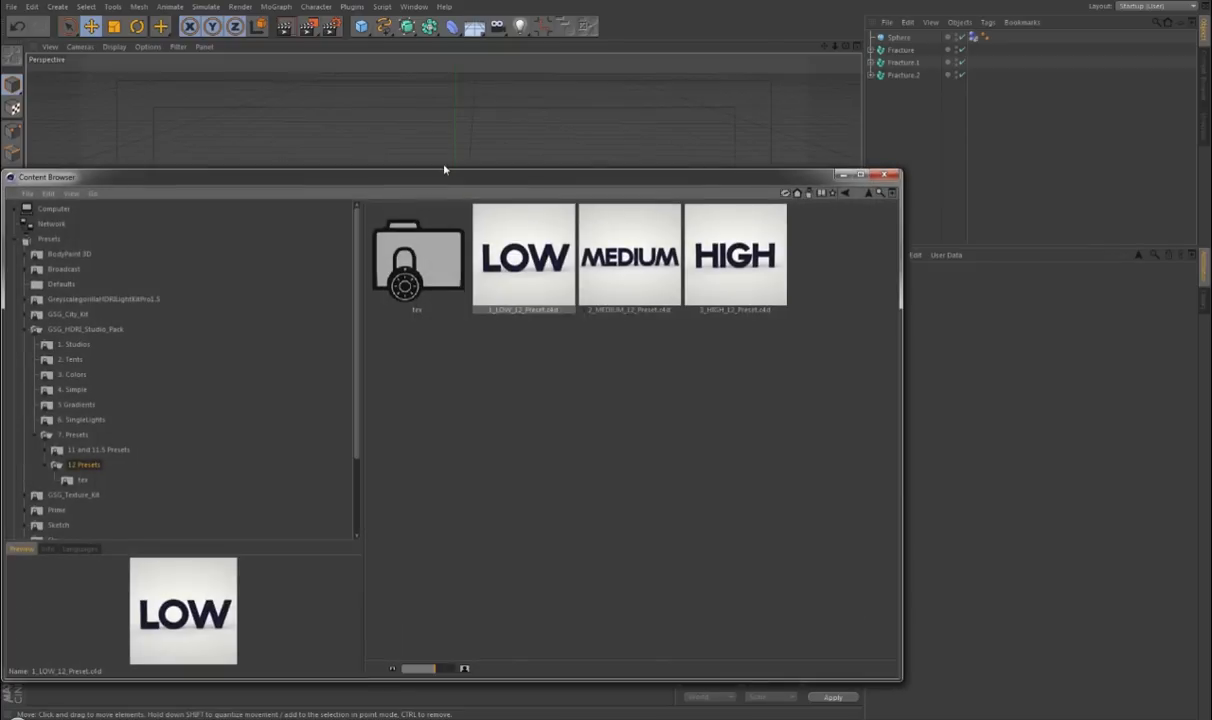
left_click_drag(919, 126, 919, 126)
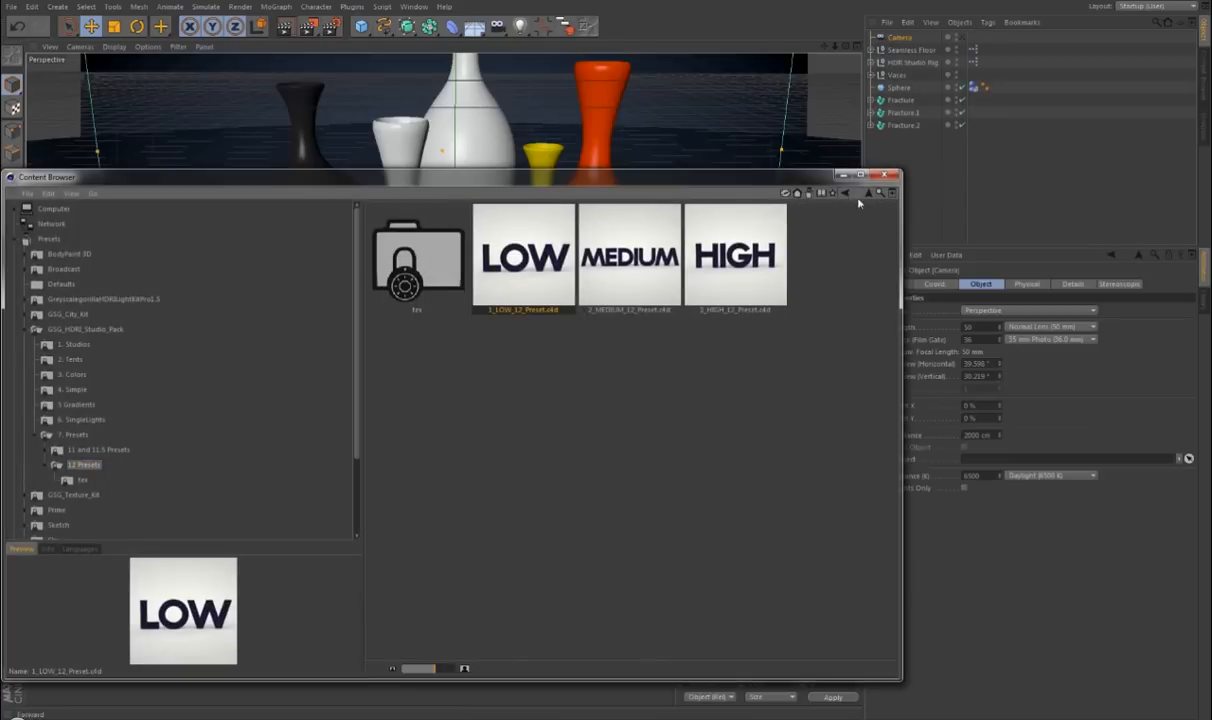
left_click(884, 176)
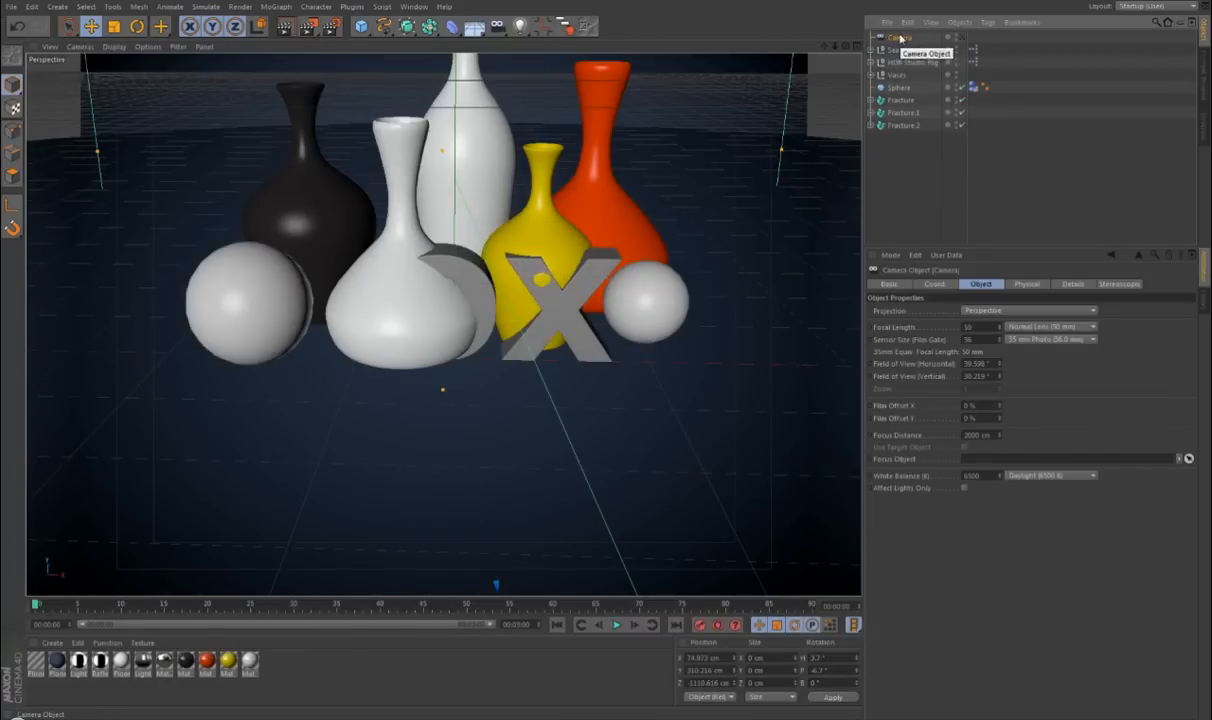
Delete the Camera and the Vases group that came with the studio preset.
key("Delete")
left_click(896, 63)
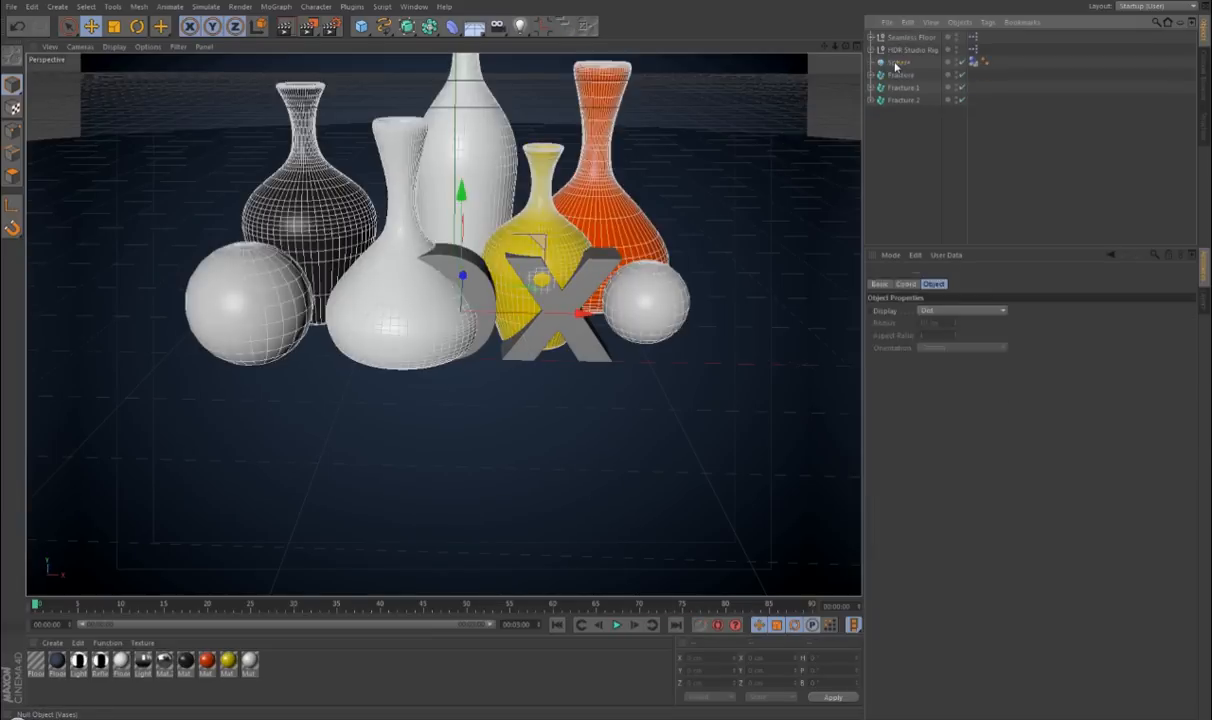
key("Delete")
Recolour the Seamless Floor's gradient from near-white at its start to light blue-grey at its end.
left_click(902, 40)
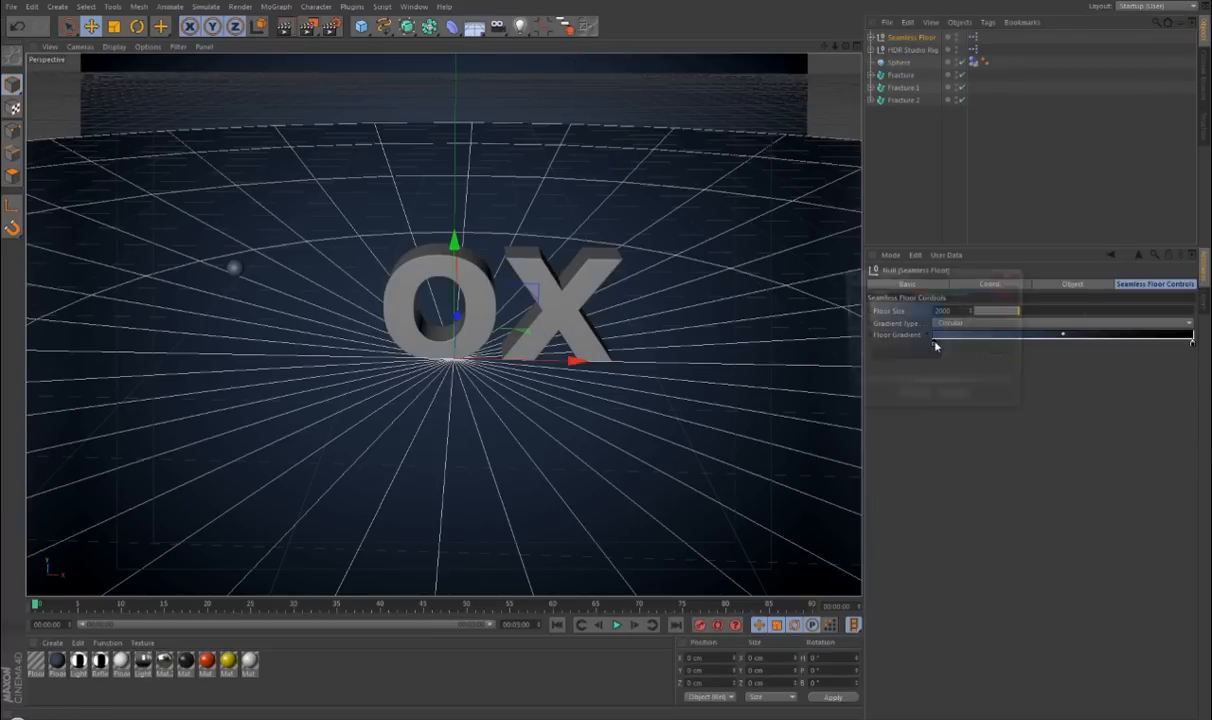
double_click(936, 343)
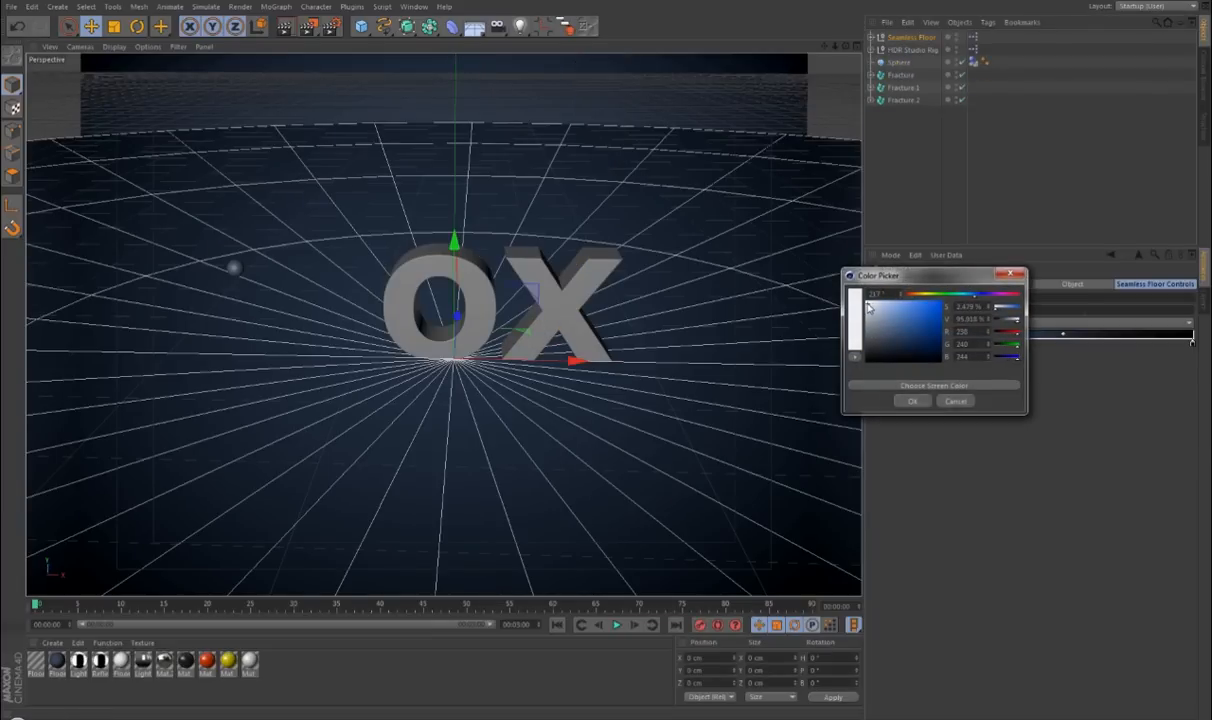
left_click(912, 401)
double_click(1192, 341)
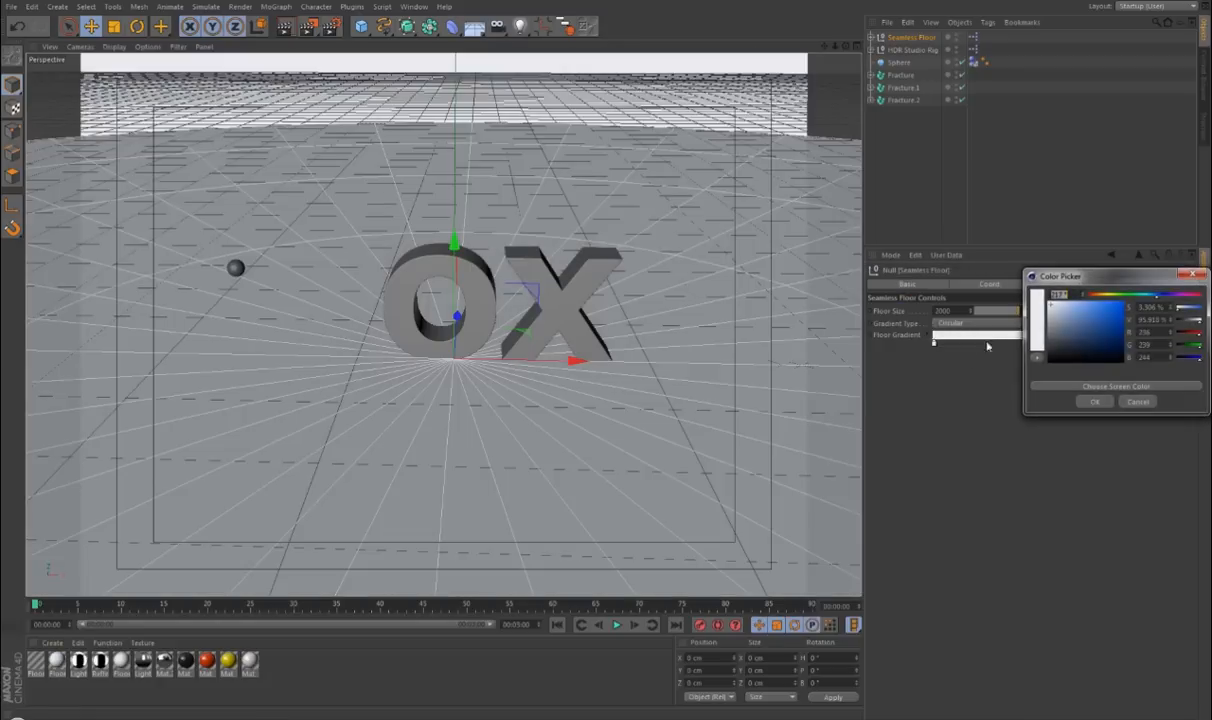
left_click_drag(1052, 310, 1061, 317)
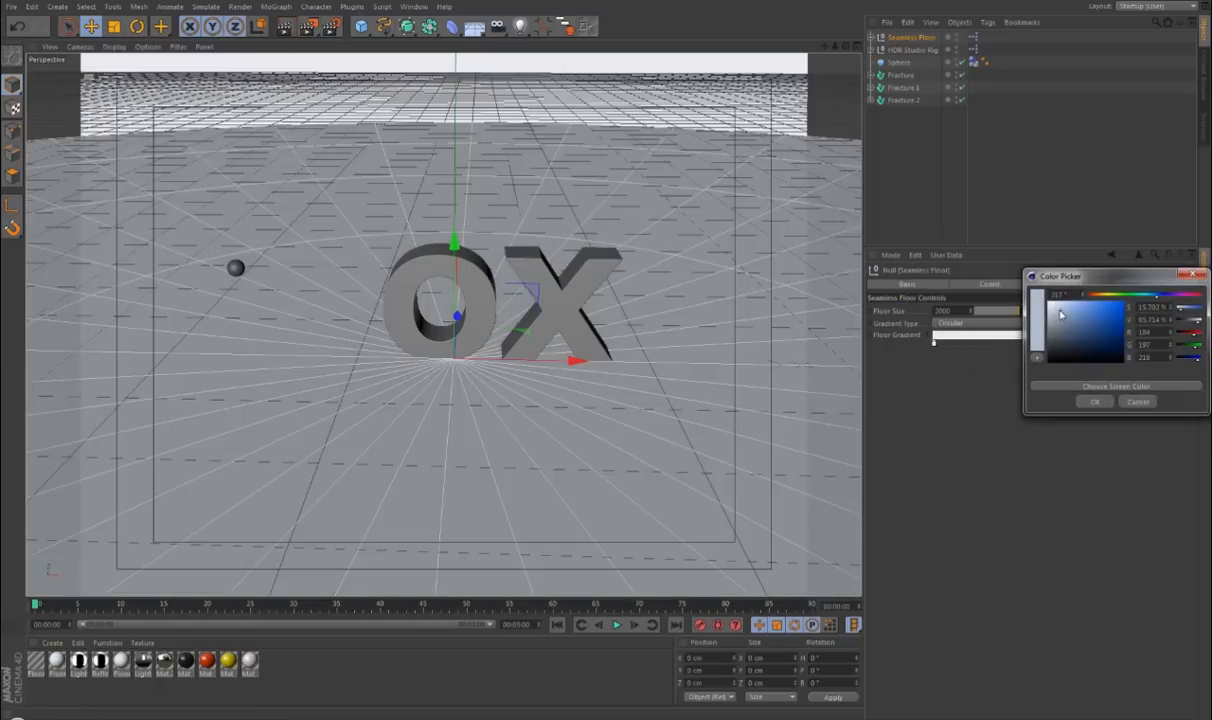
left_click(1094, 401)
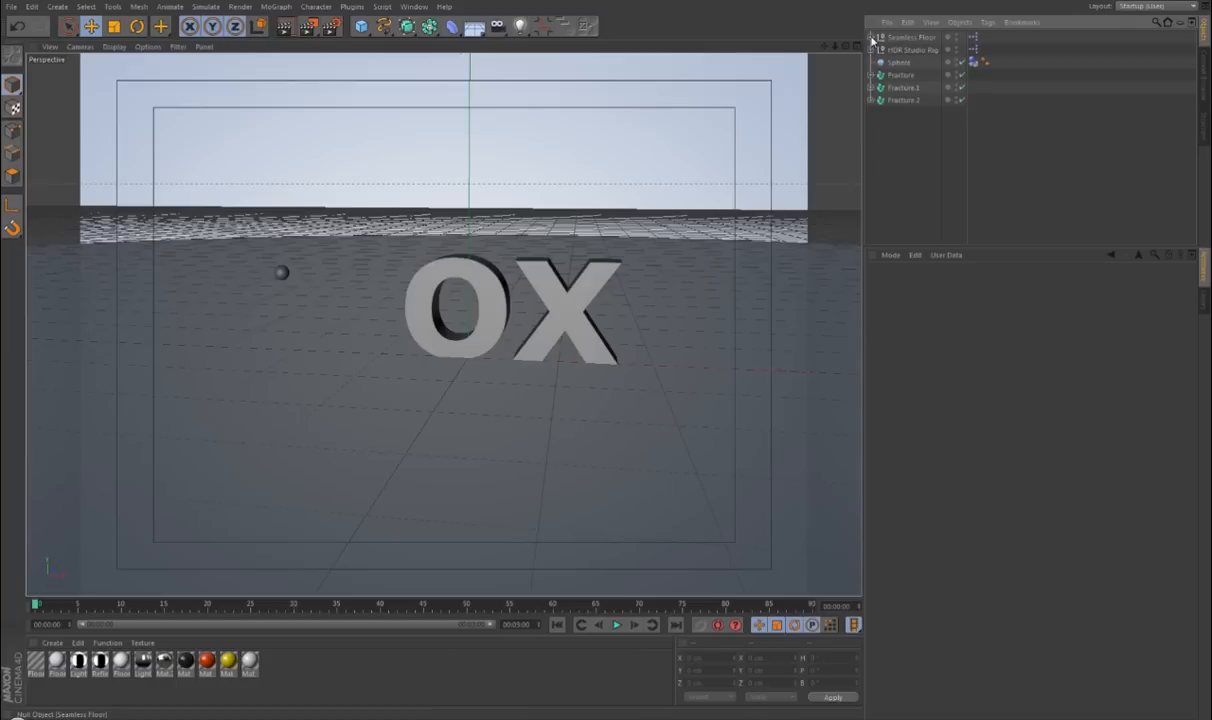
Add a Collider Body tag to the Disc inside the Seamless Floor group.
left_click(871, 37)
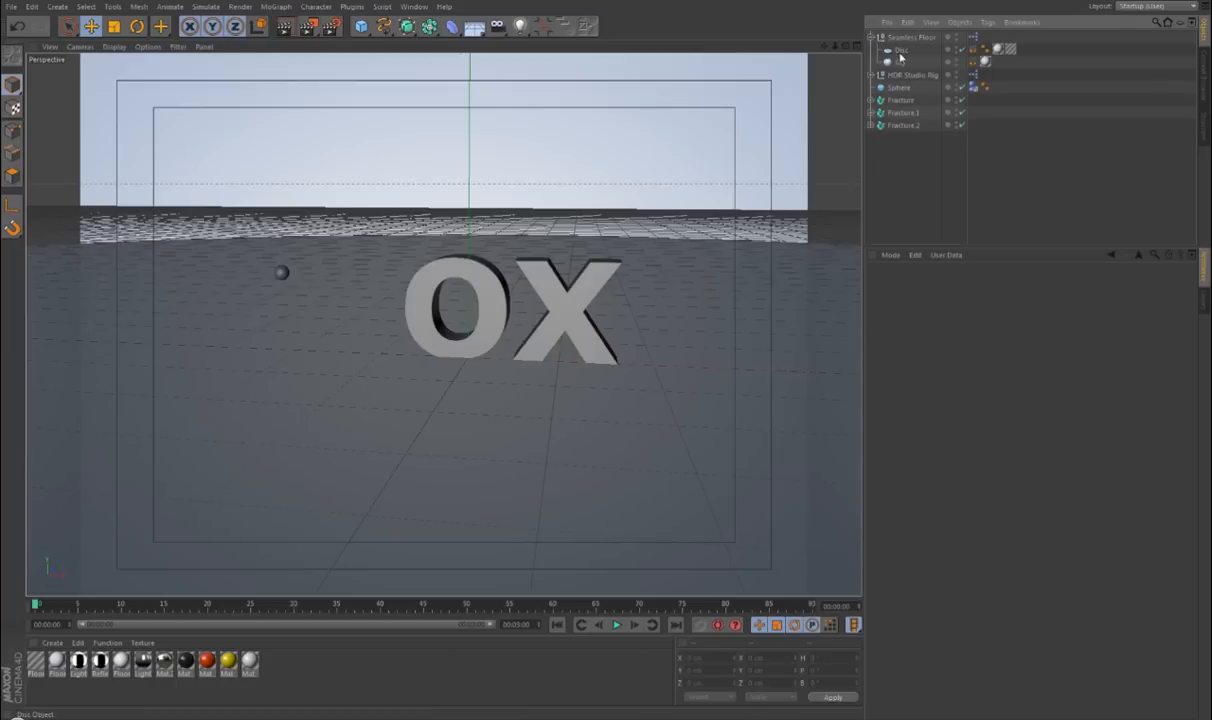
left_click(932, 62)
right_click(932, 62)
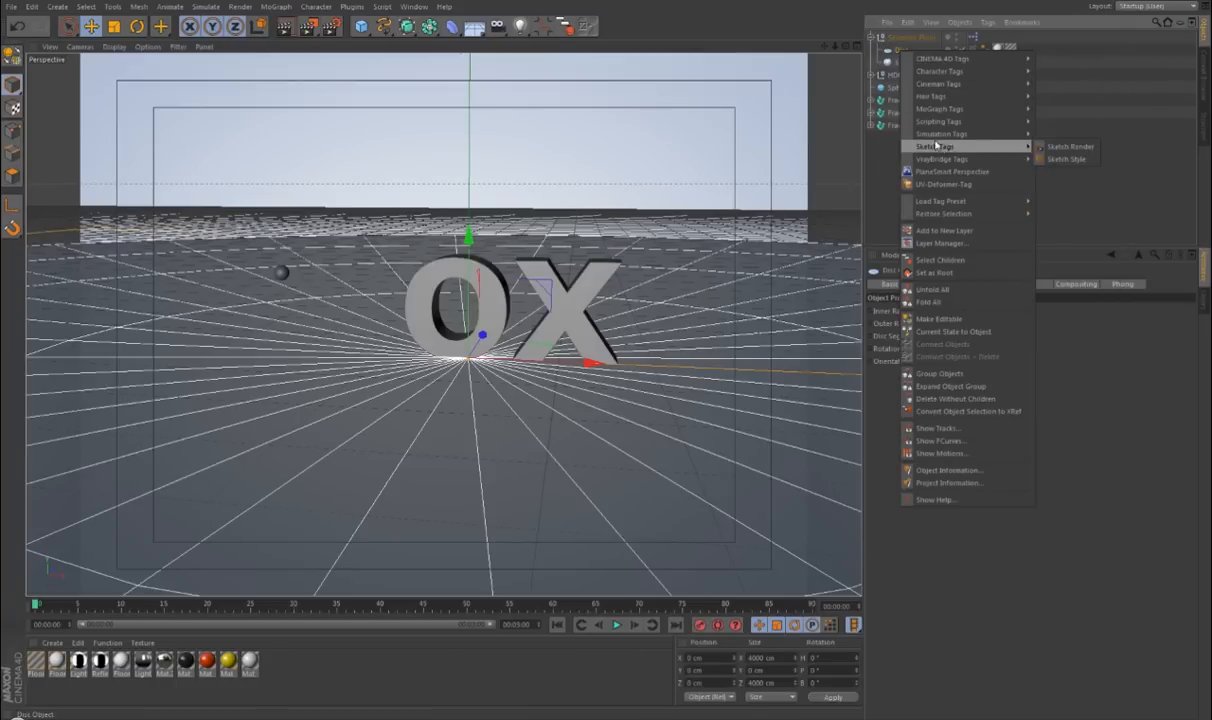
mouse_move(975, 134)
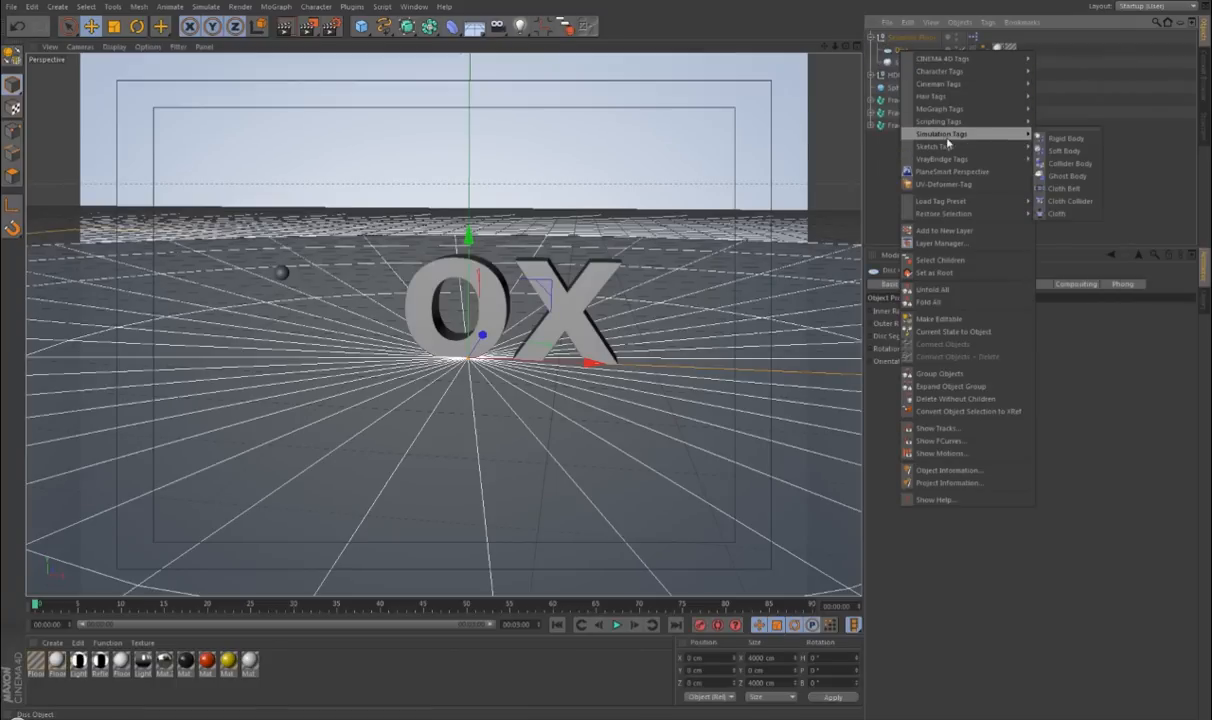
left_click(1059, 164)
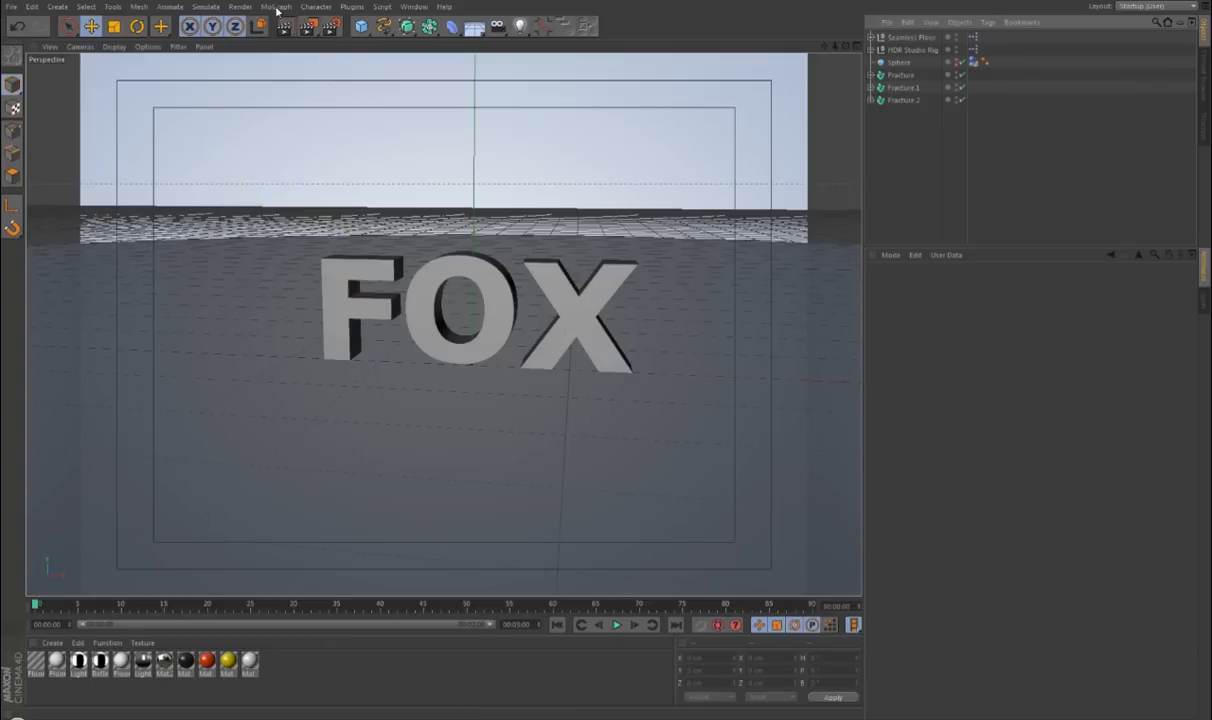
Add a MoGraph Tracer and link Fracture, Fracture.1 and Fracture.2 as its traced objects.
left_click(276, 7)
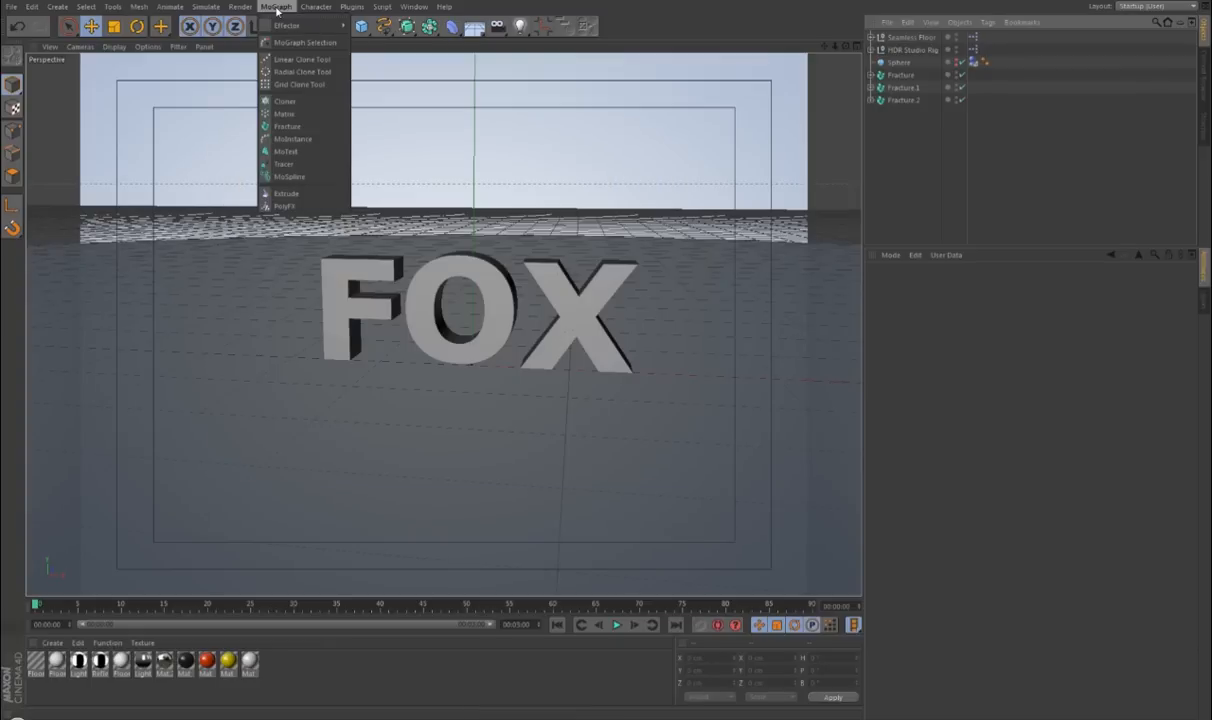
left_click(284, 166)
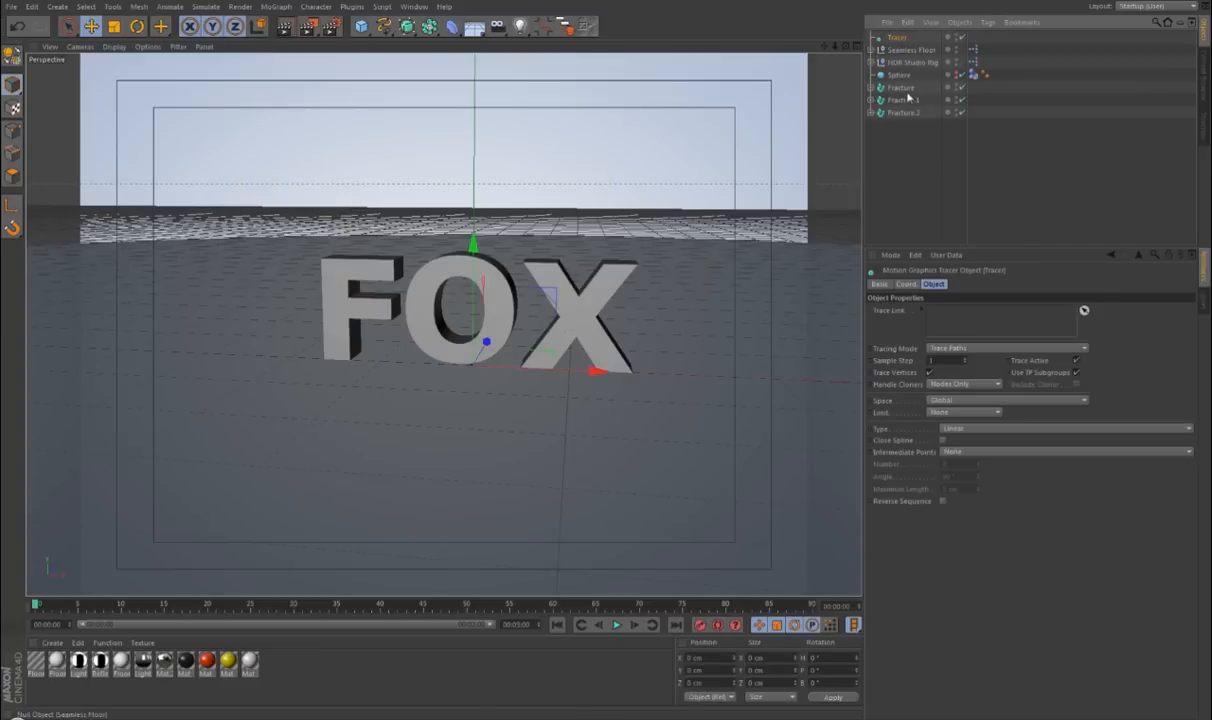
left_click_drag(970, 330, 968, 322)
left_click_drag(903, 100, 960, 325)
left_click_drag(900, 113, 908, 320)
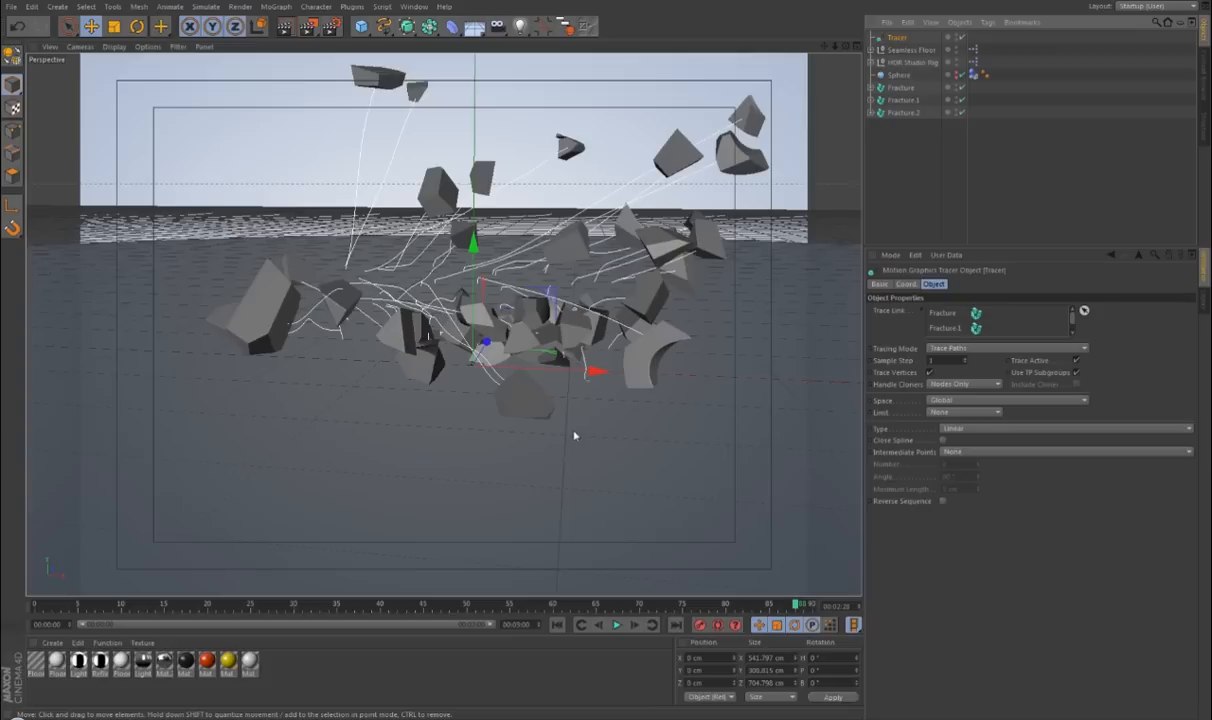
Add a Sweep NURBS and a Circle spline with a radius of 1 cm.
left_click(406, 26)
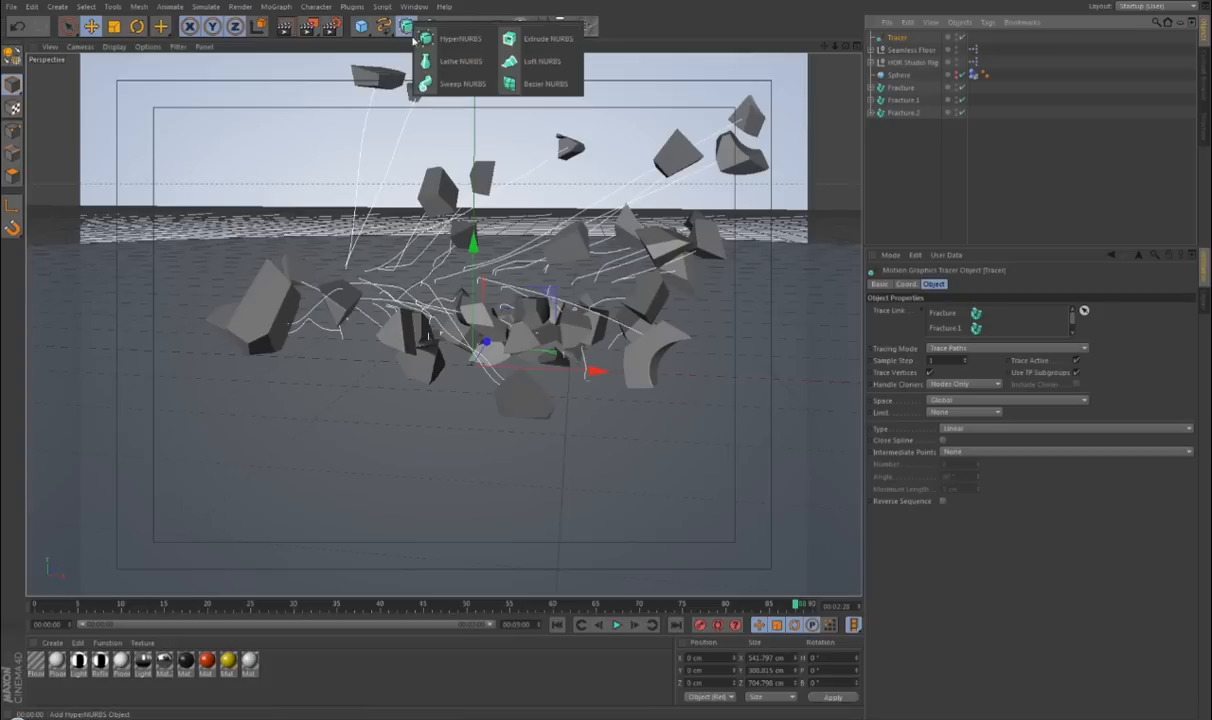
left_click(450, 86)
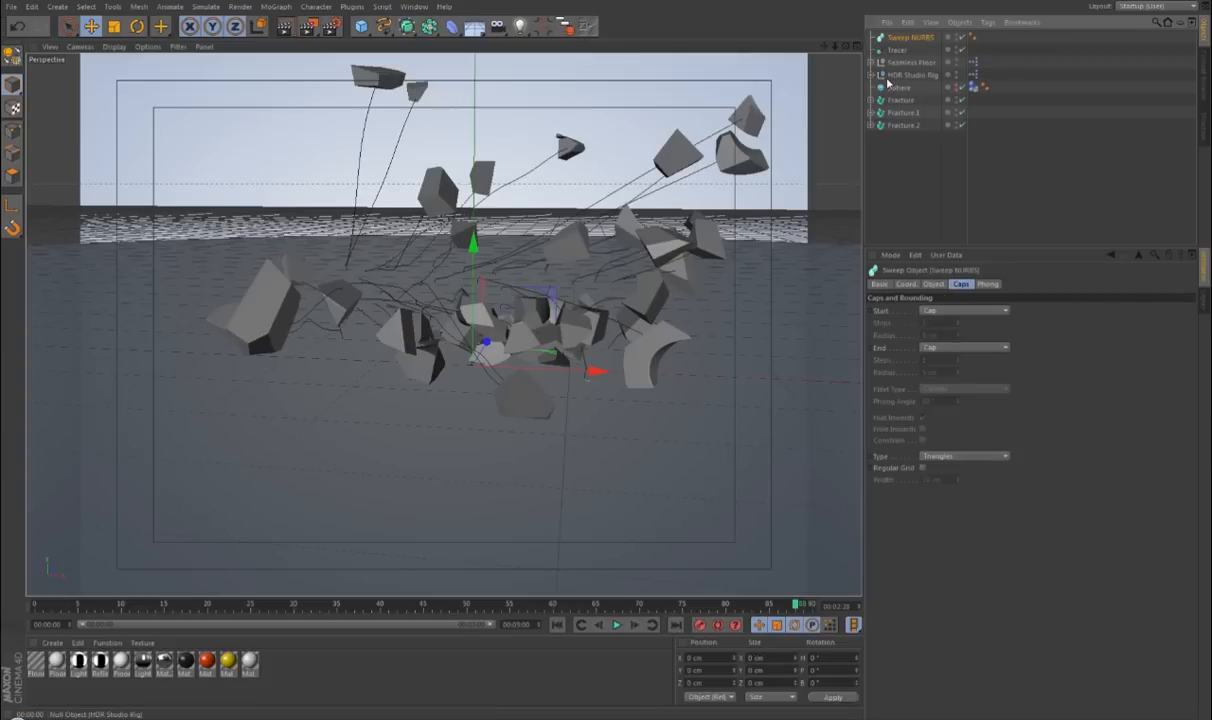
left_click(384, 26)
left_click(455, 82)
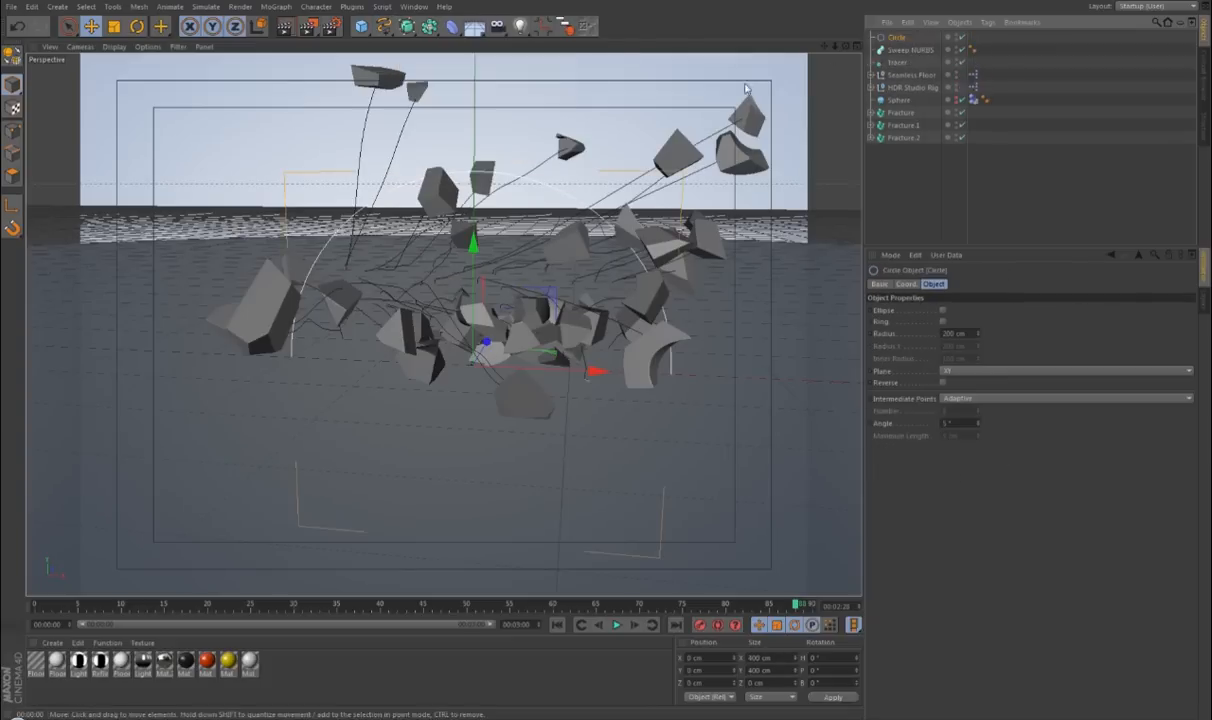
left_click(958, 333)
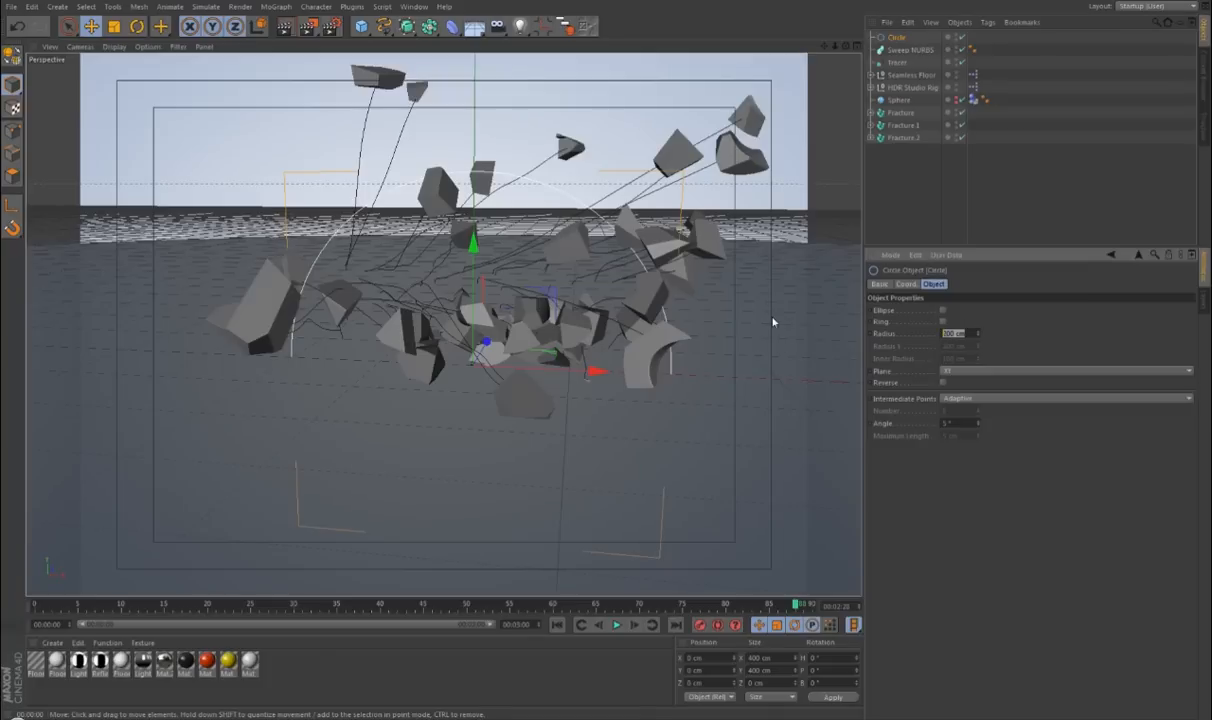
type("1")
key("Return")
Make the Circle and the Tracer children of the Sweep NURBS, with the Circle first.
left_click_drag(887, 37, 915, 63)
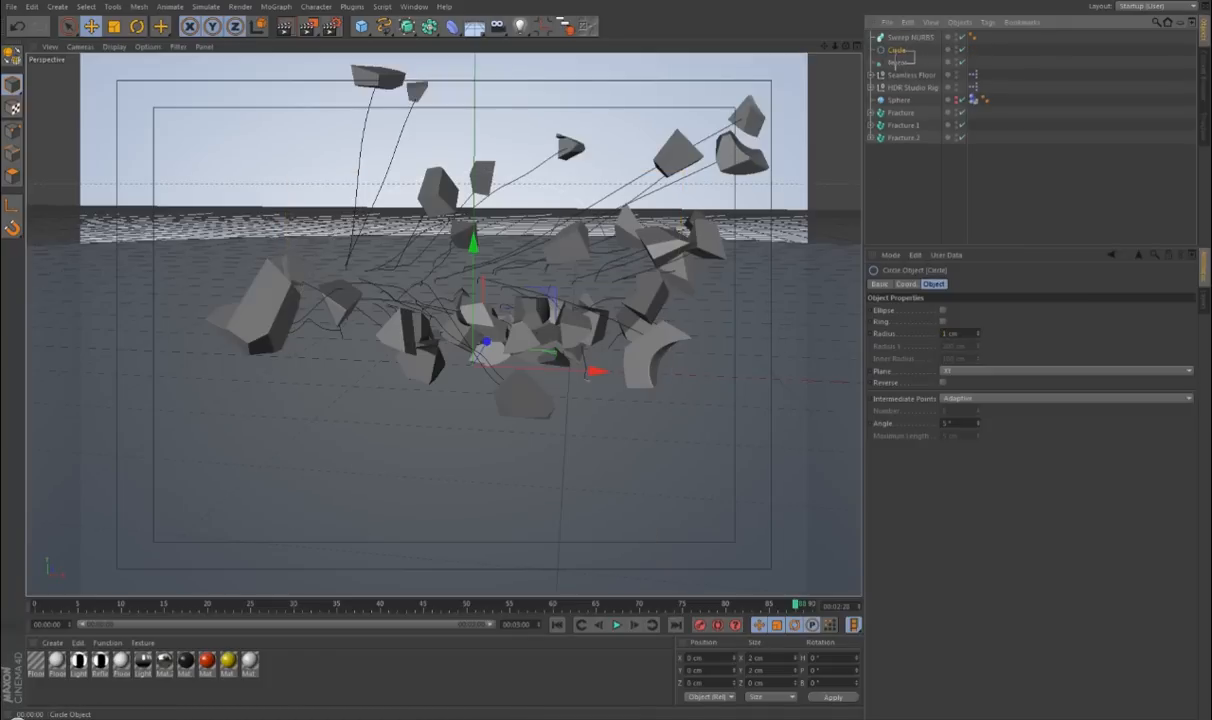
left_click(897, 62, "ctrl")
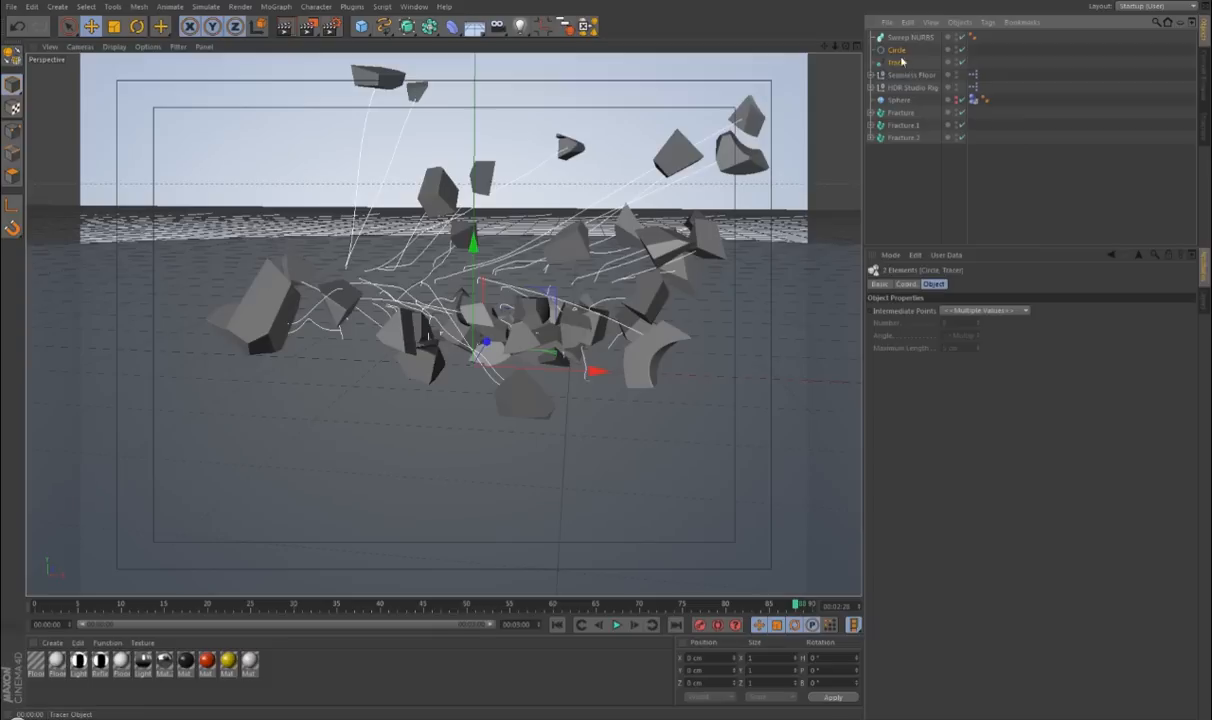
left_click_drag(906, 40, 906, 40)
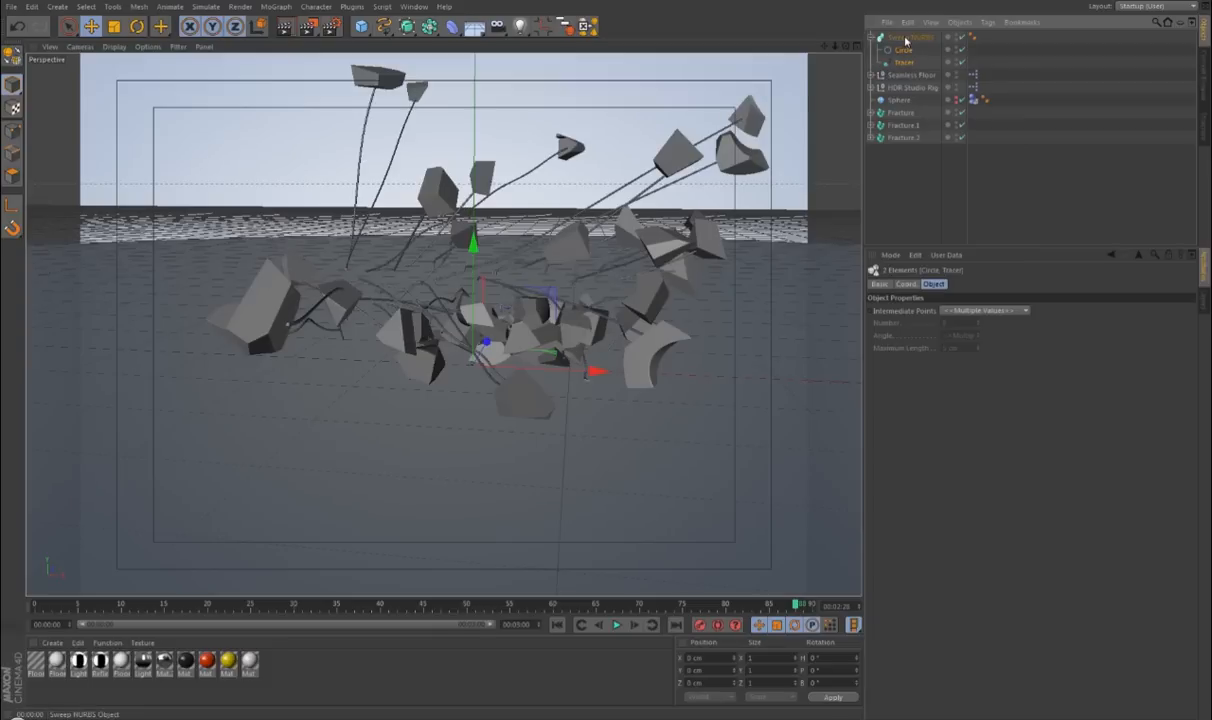
Shape the Sweep NURBS scale curve to taper the trails from zero at the start to thicker at the end.
left_click(905, 40)
left_click(958, 284)
left_click(933, 285)
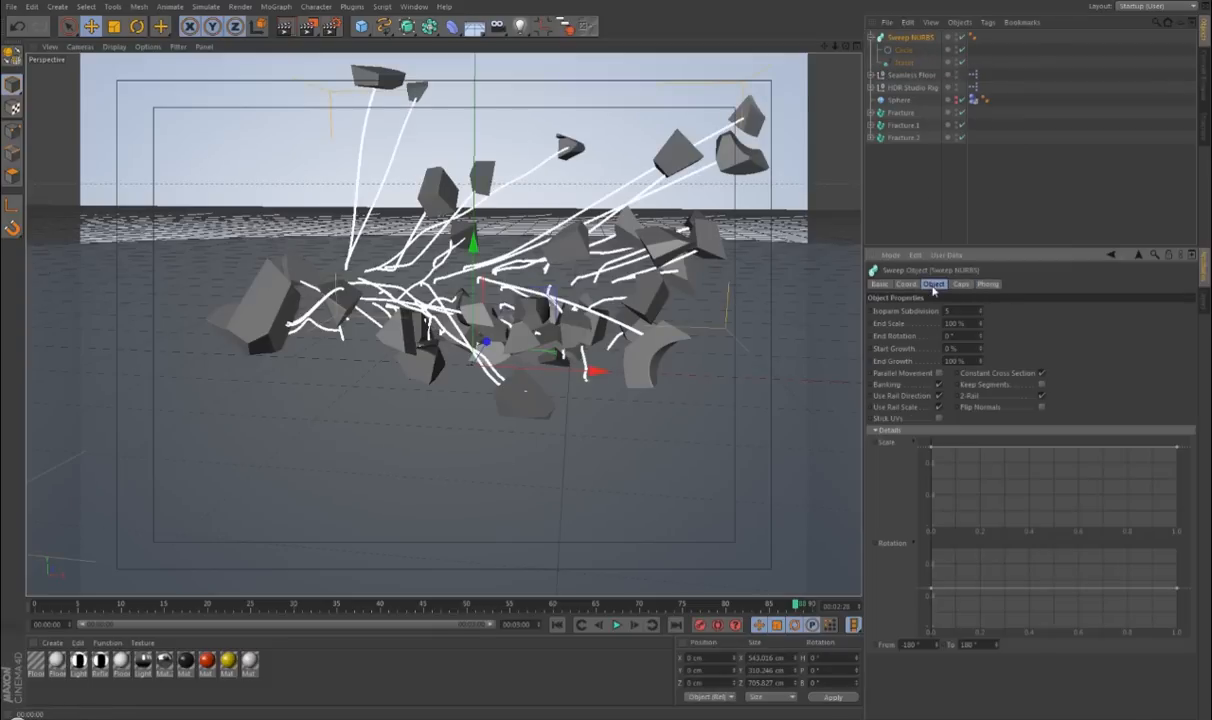
left_click_drag(931, 449, 932, 548)
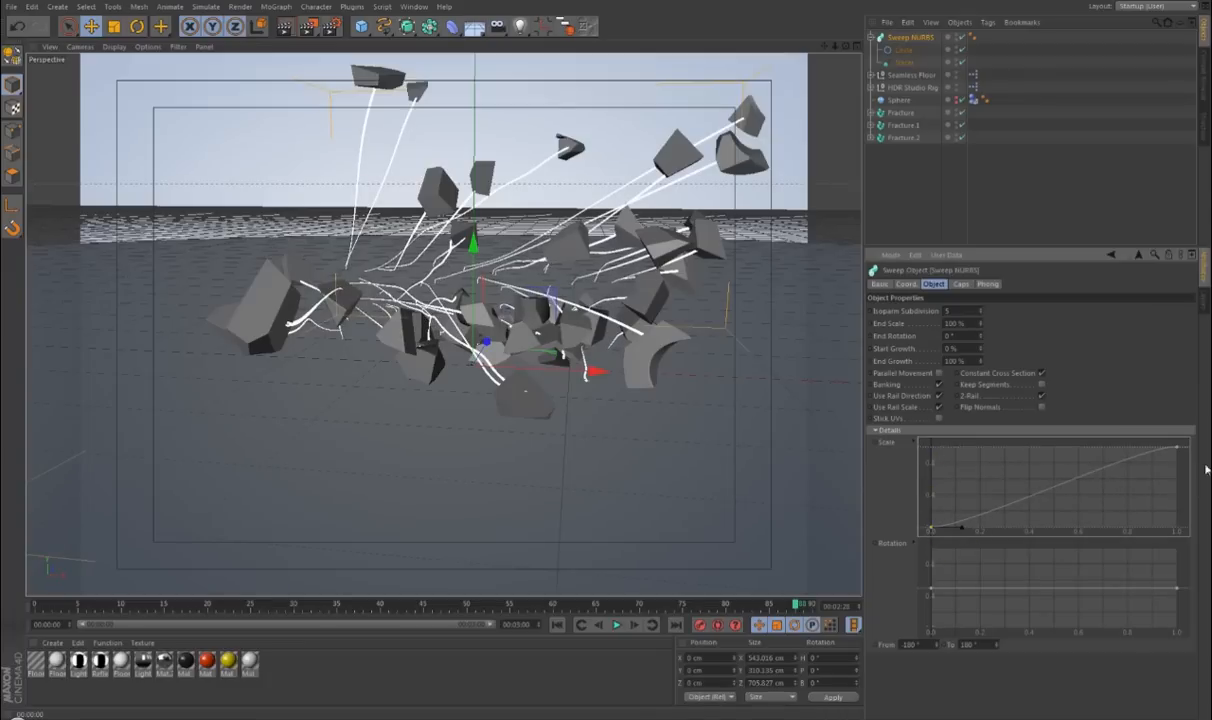
left_click_drag(1180, 452, 1195, 490)
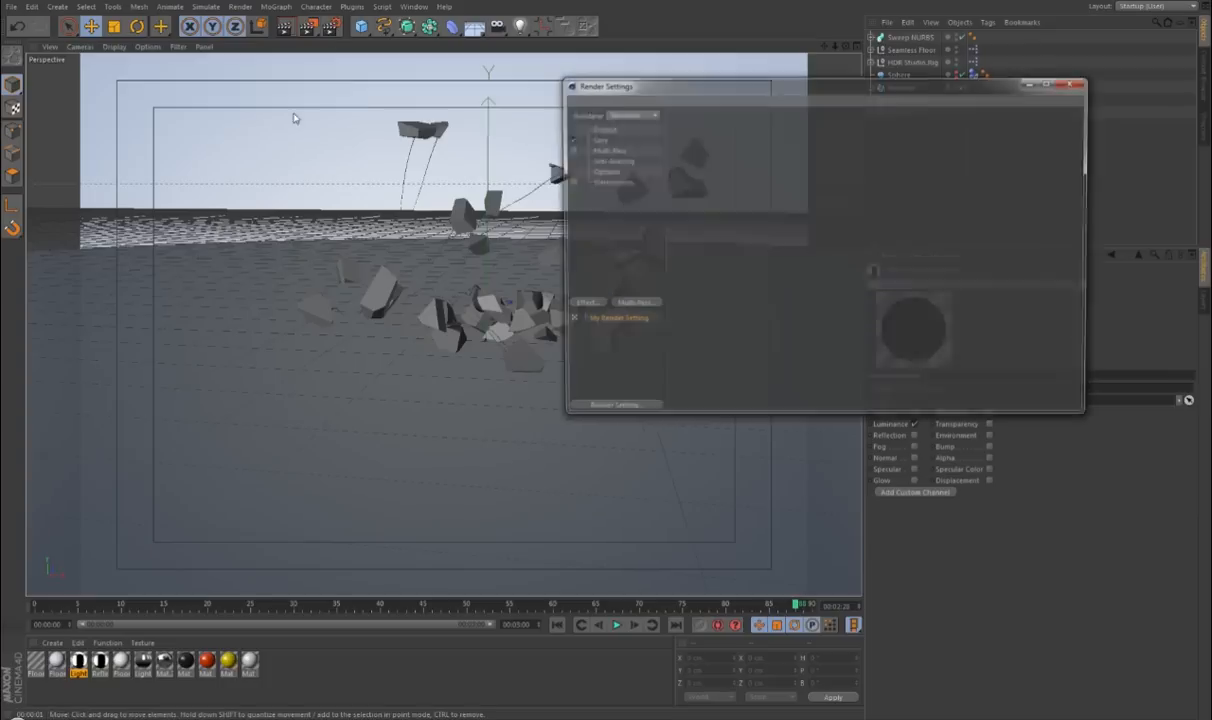
Set the render output's film aspect to HDTV (16:9).
left_click_drag(582, 90, 349, 149)
left_click(333, 189)
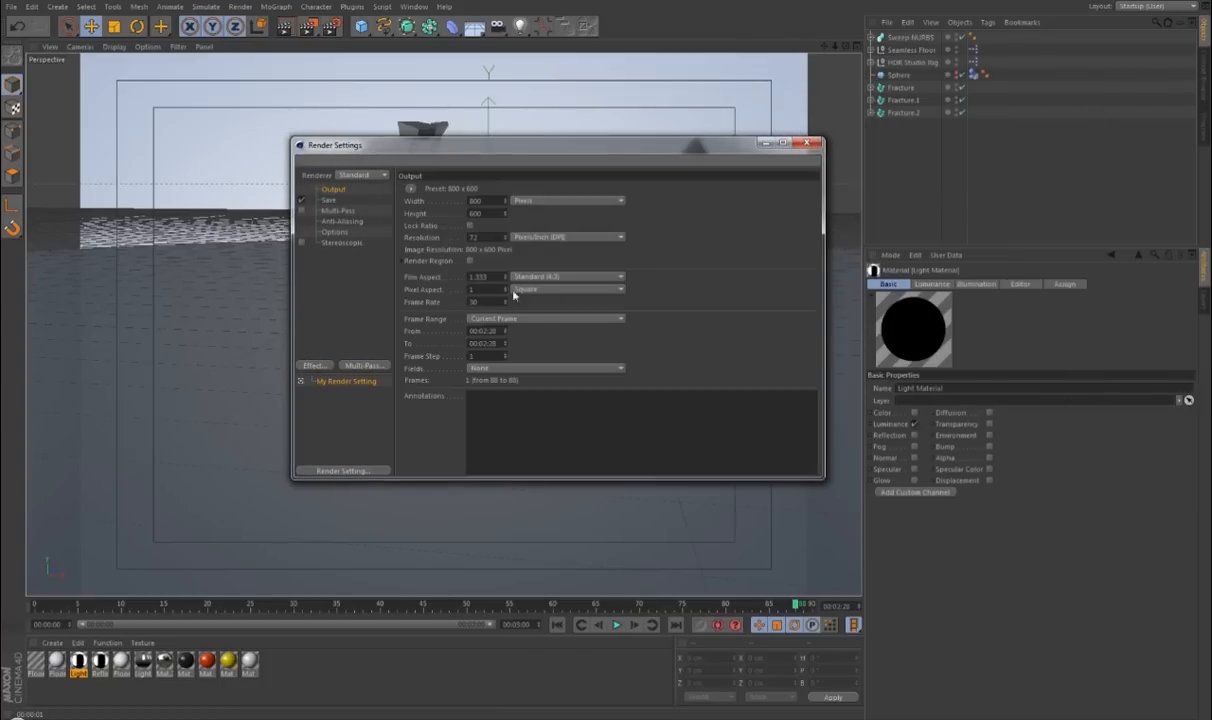
left_click(566, 281)
left_click(568, 325)
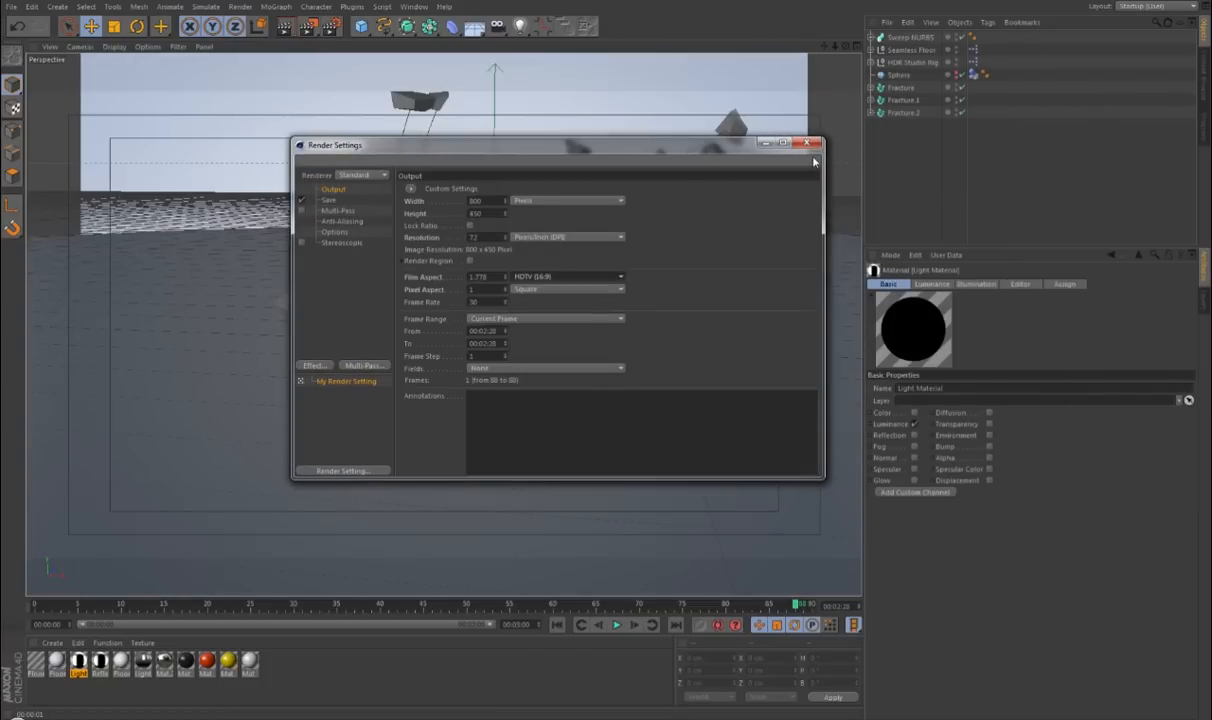
left_click(810, 146)
Show all four views with the perspective view reframed, and return the animation to frame 0.
left_click(857, 46)
left_click_drag(352, 192, 338, 145, "alt")
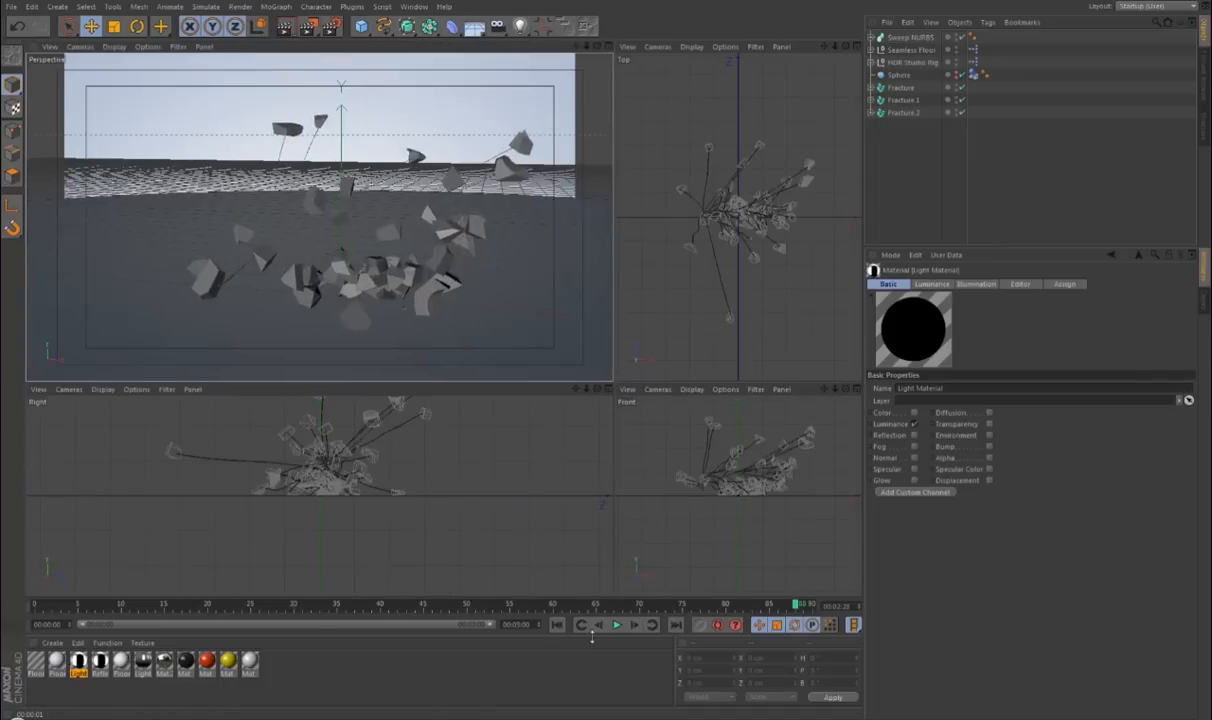
left_click(557, 625)
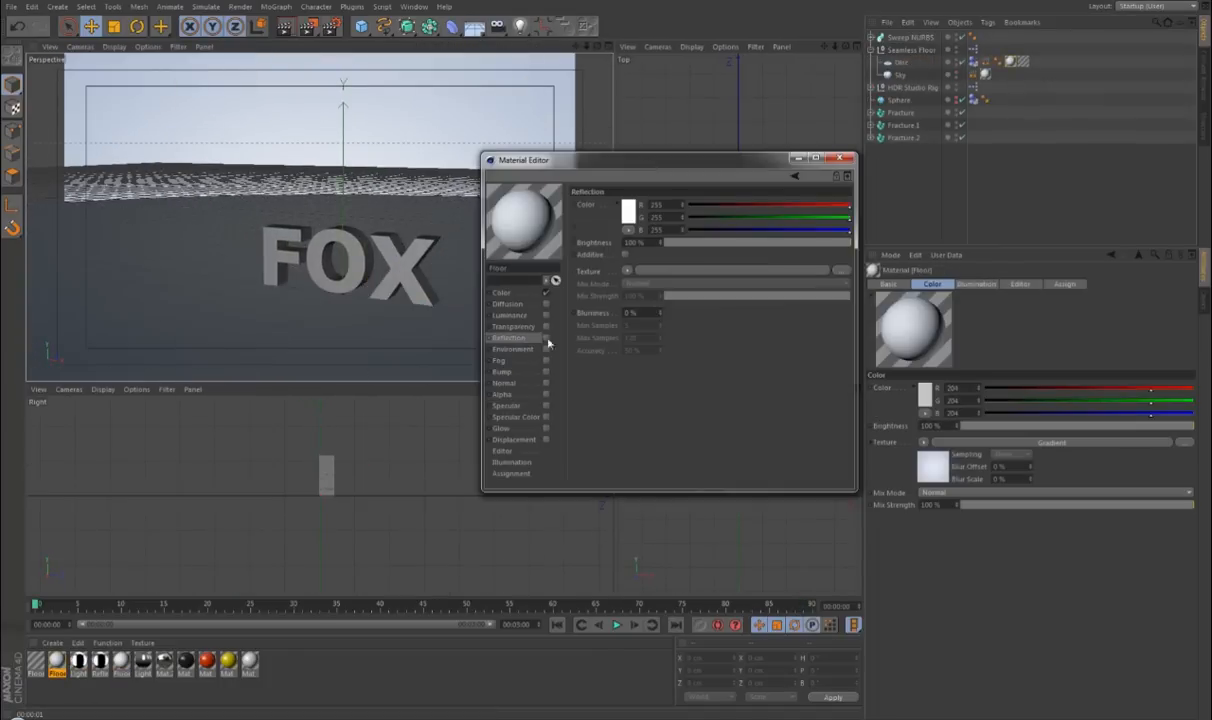
Give the Floor material a reduced-brightness reflection and apply the glossy black material to the three Fracture objects.
left_click_drag(790, 244, 687, 249)
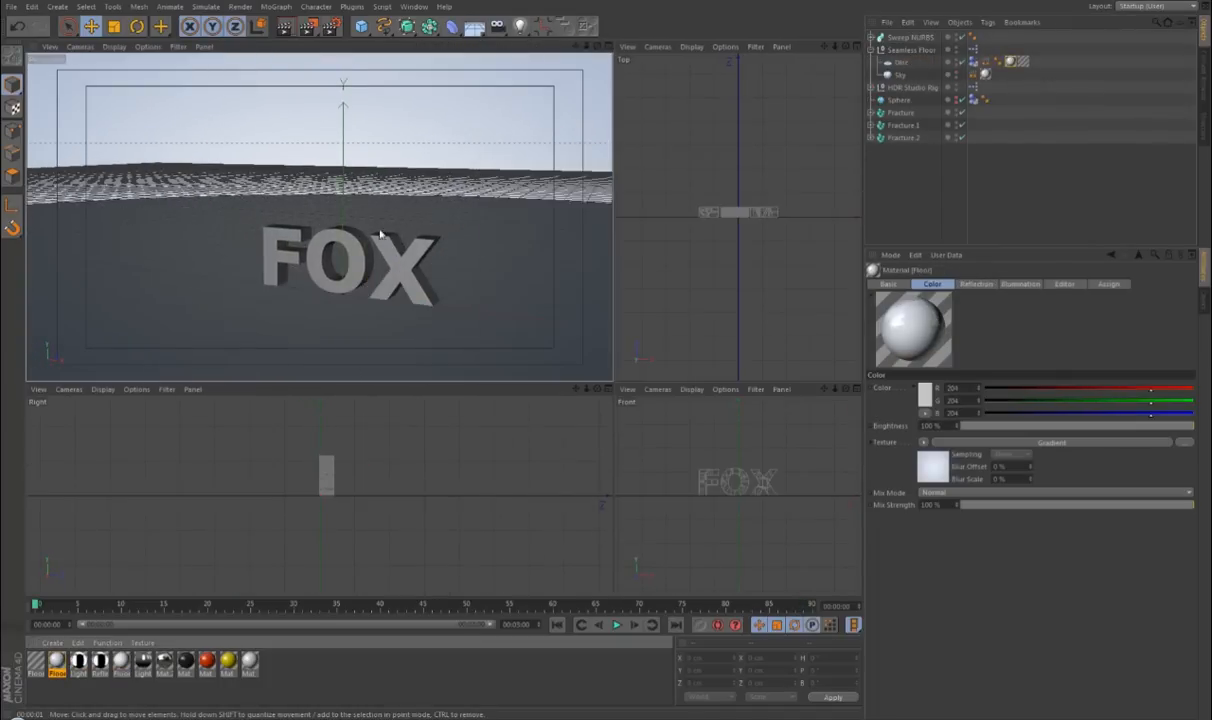
left_click(295, 670)
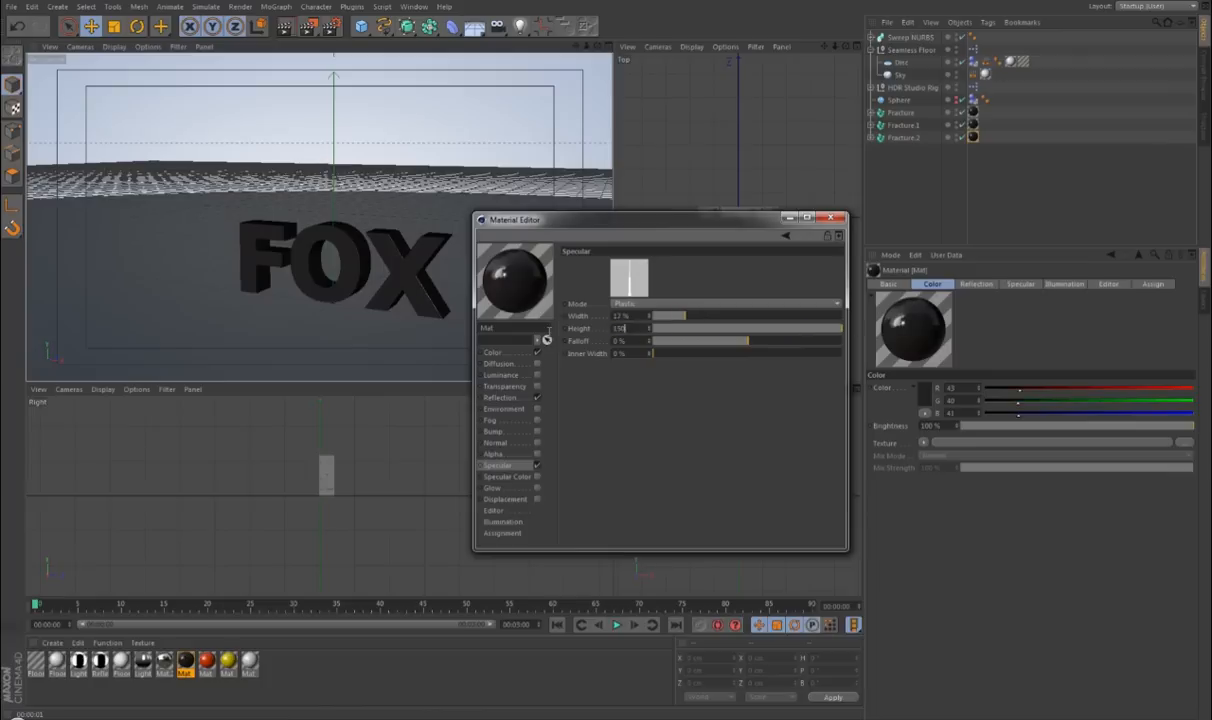
left_click(633, 284)
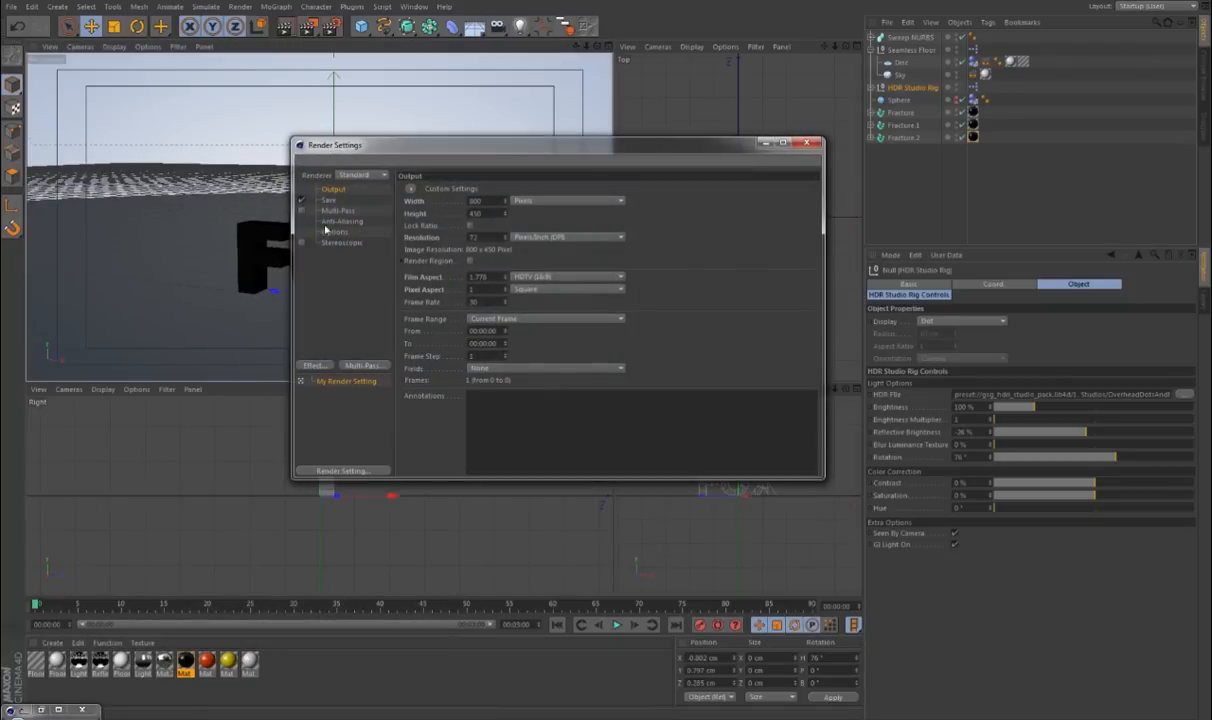
Add the Ambient Occlusion and Global Illumination effects to the render settings.
left_click(313, 365)
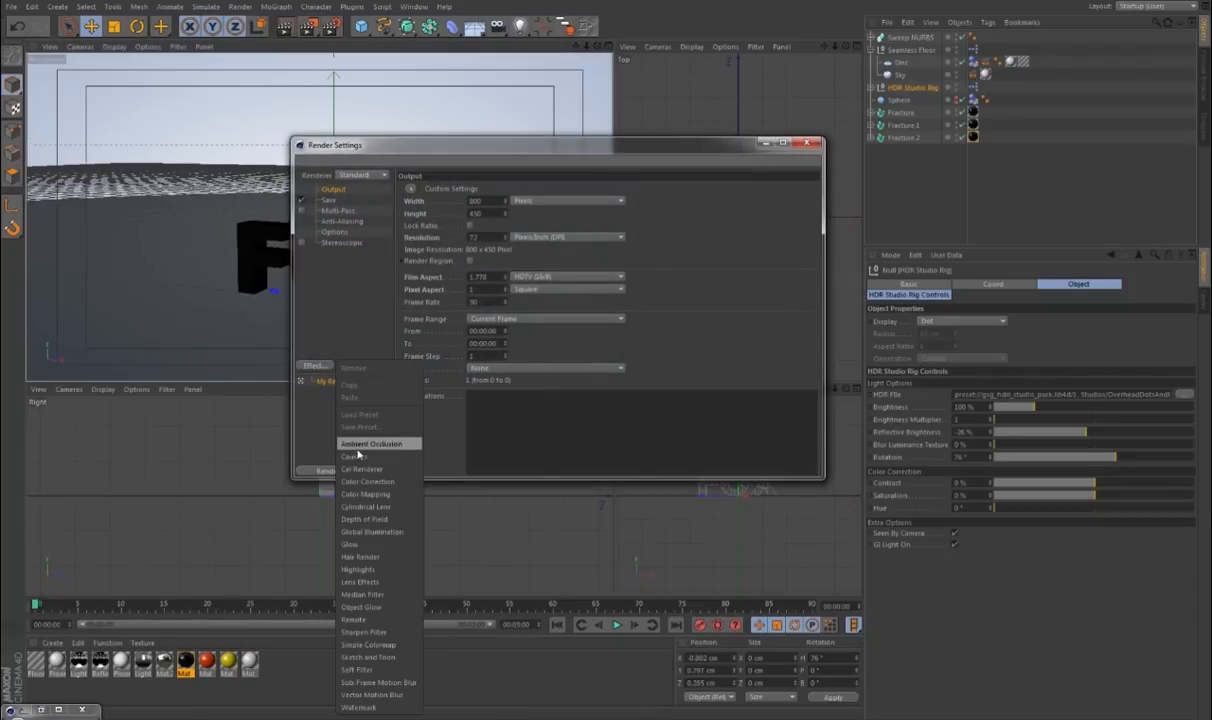
left_click(357, 438)
left_click(313, 365)
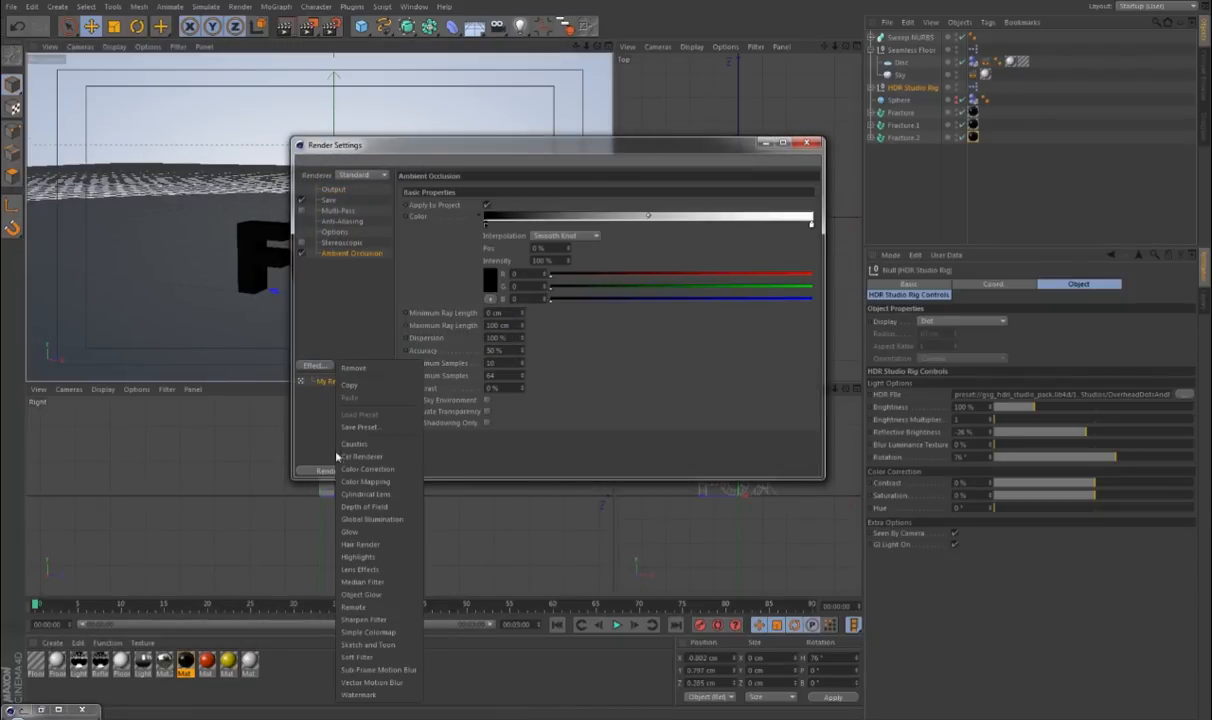
left_click(366, 520)
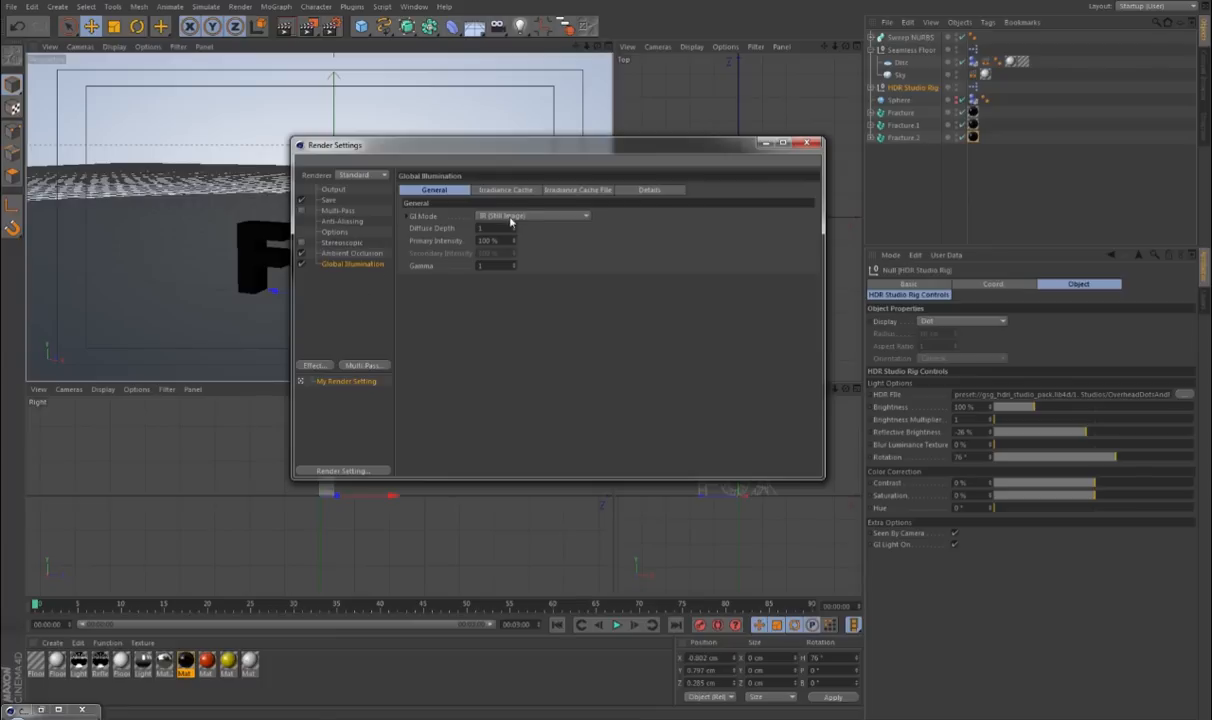
Set Global Illumination to IR + QMC (Still Image) with a diffuse depth of 3 and a gamma of 1.4.
left_click(513, 226)
type("1.5")
key("BackSpace")
type("4")
key("Return")
left_click(484, 215)
left_click(512, 281)
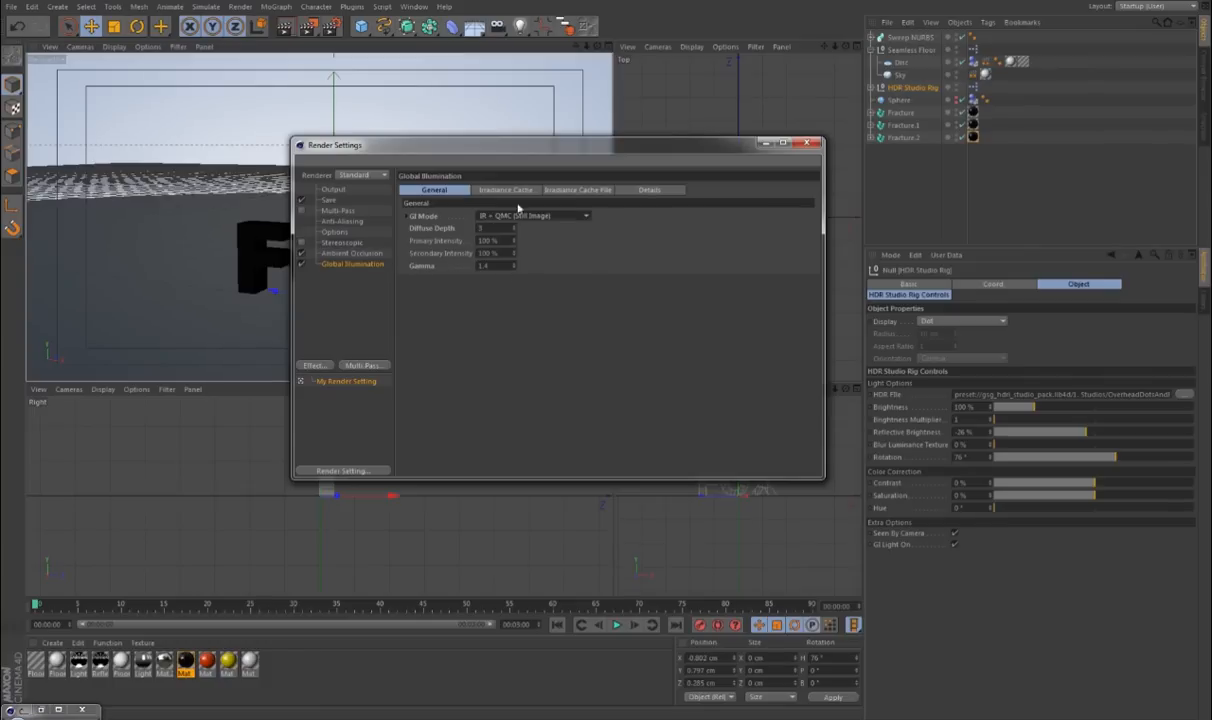
Set the irradiance cache's stochastic samples and record density both to Low.
left_click(512, 191)
left_click(512, 216)
left_click(513, 253)
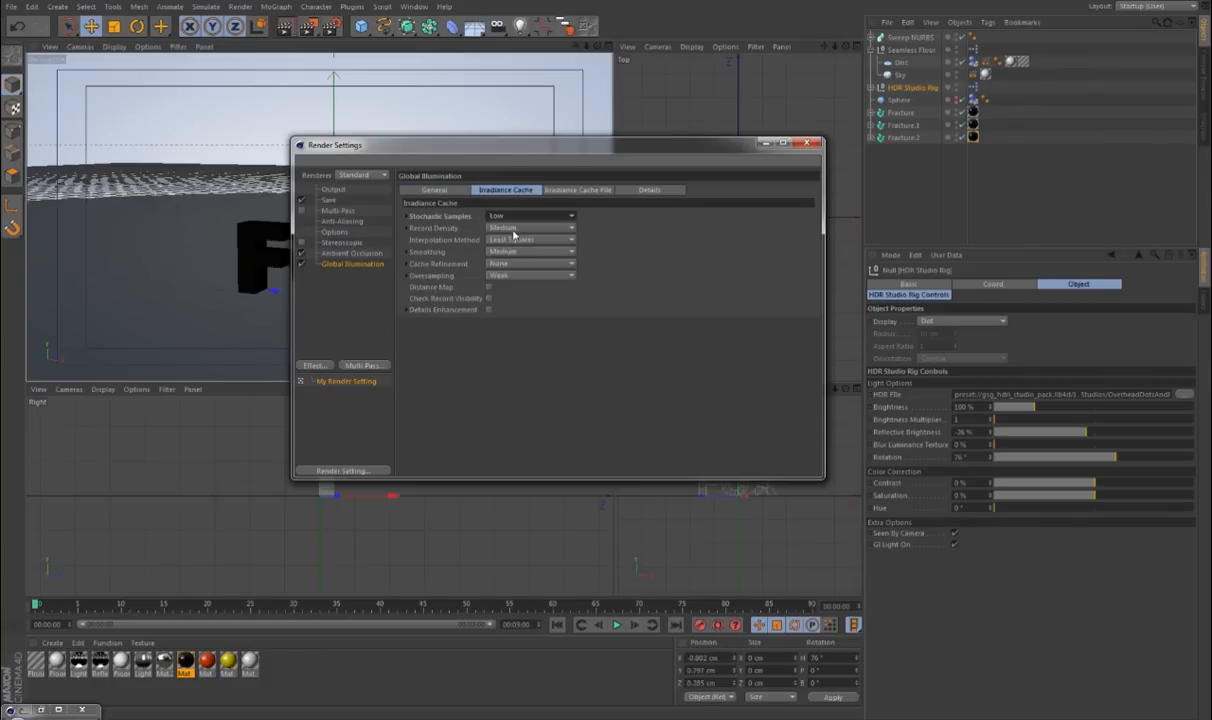
left_click(514, 228)
left_click(510, 265)
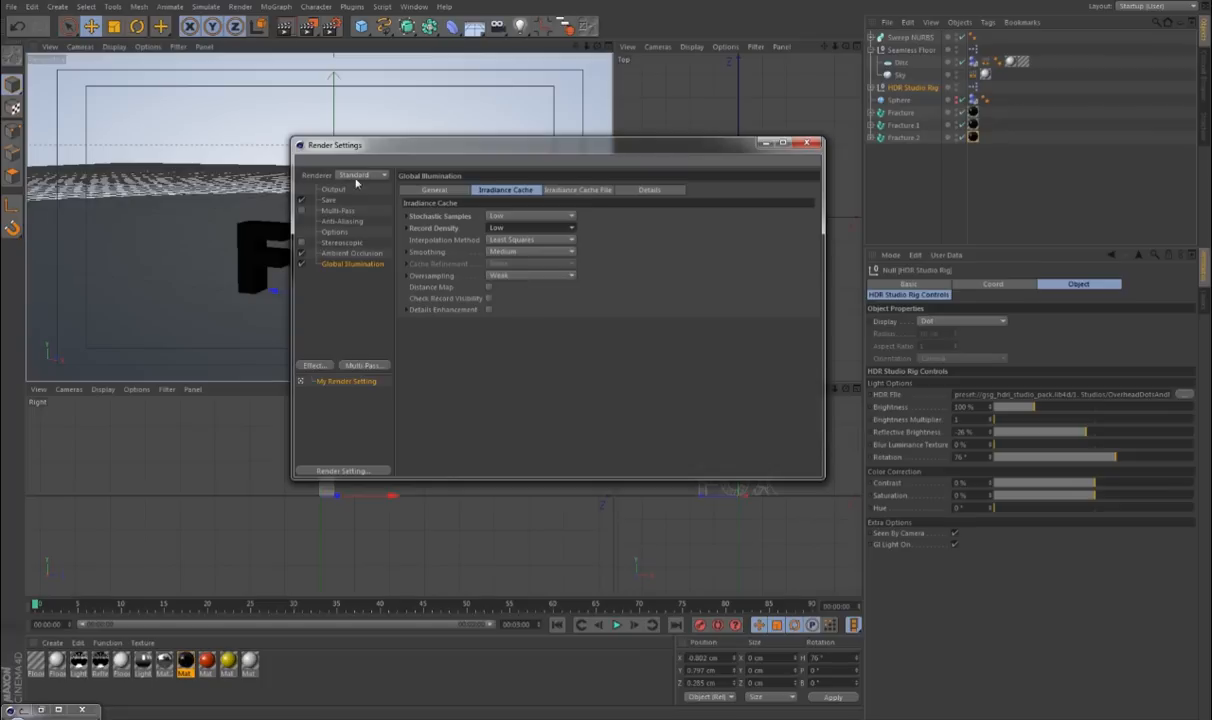
Set the render's anti-aliasing to Best and render a preview of the perspective view.
left_click(350, 221)
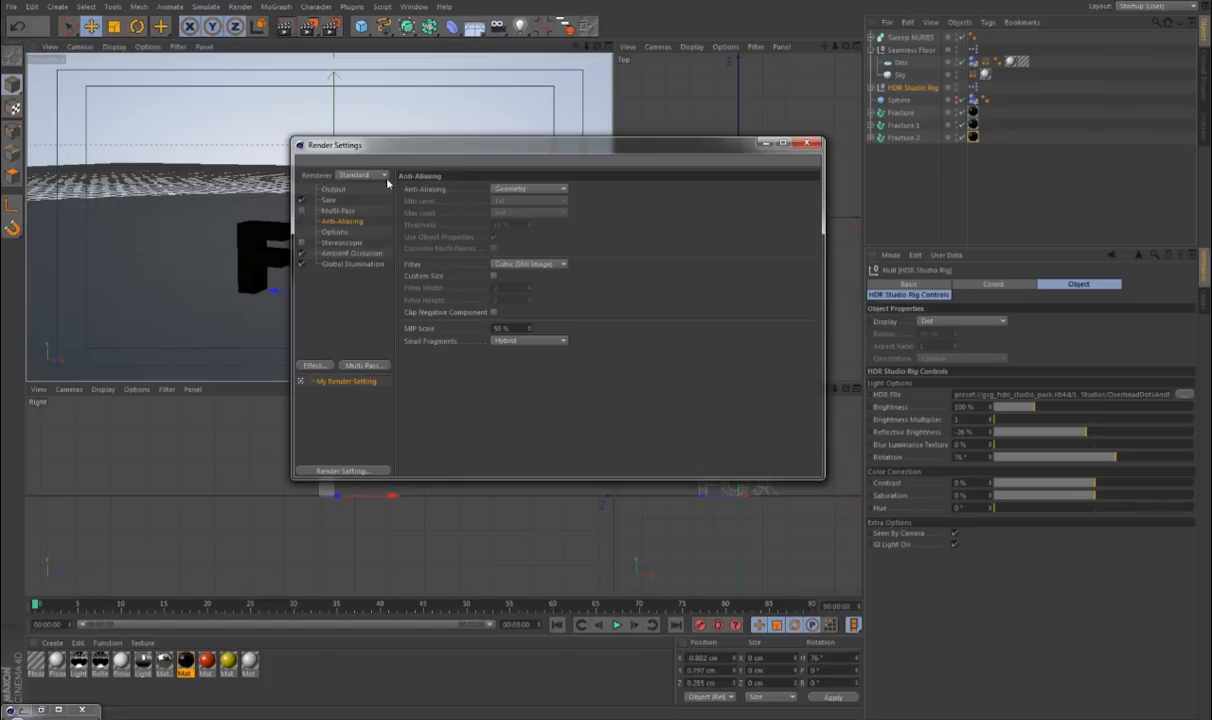
left_click(497, 191)
left_click(510, 236)
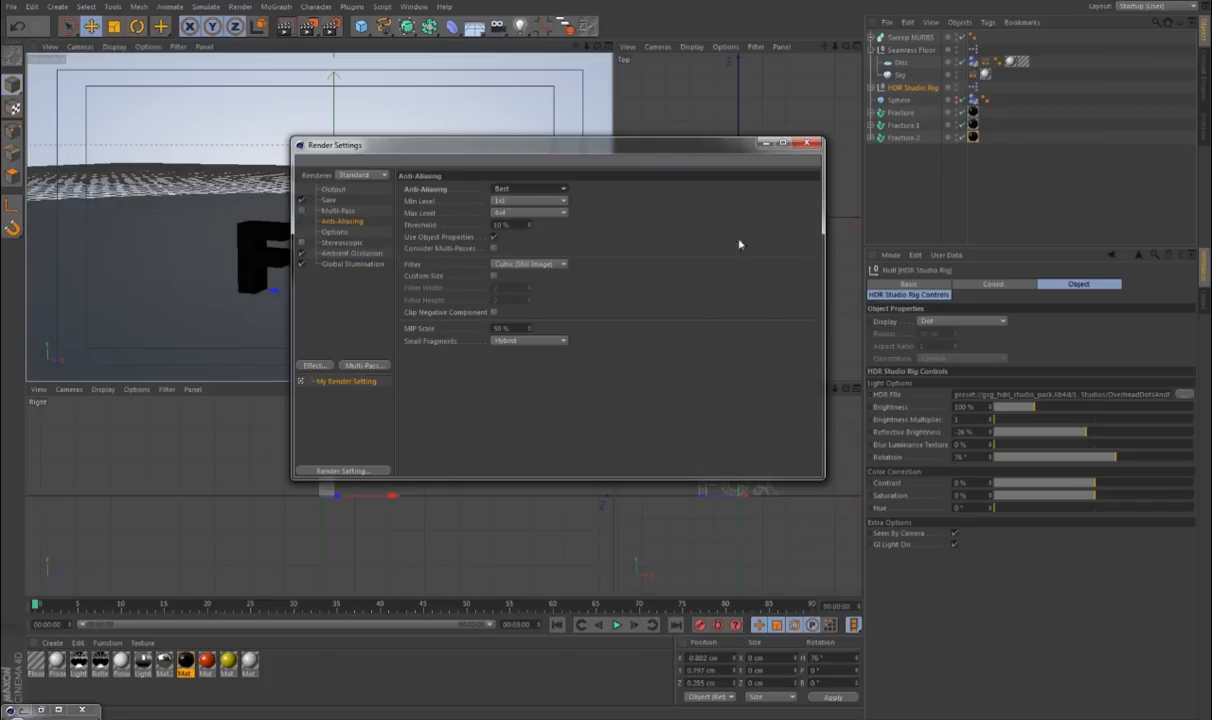
left_click(810, 145)
key("ctrl+r")
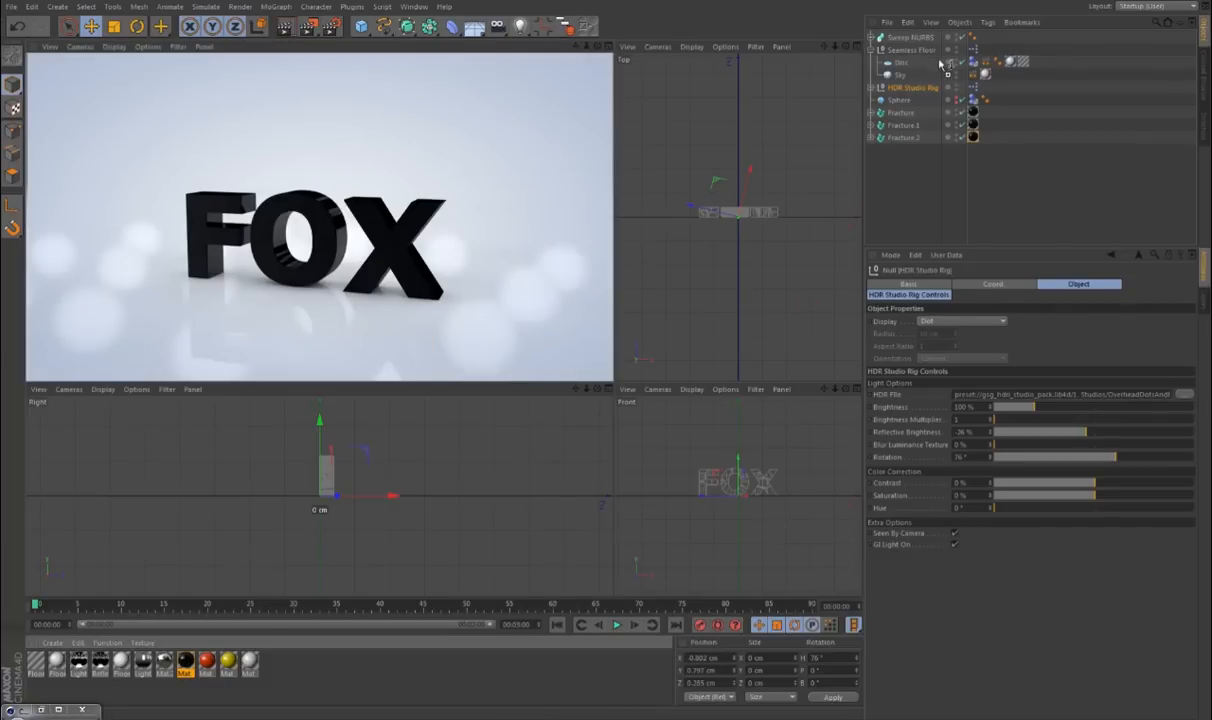
Apply the glossy black material to the Sweep NURBS trails and render a preview of the animation paused with the FOX text shattered.
left_click_drag(903, 50, 903, 38)
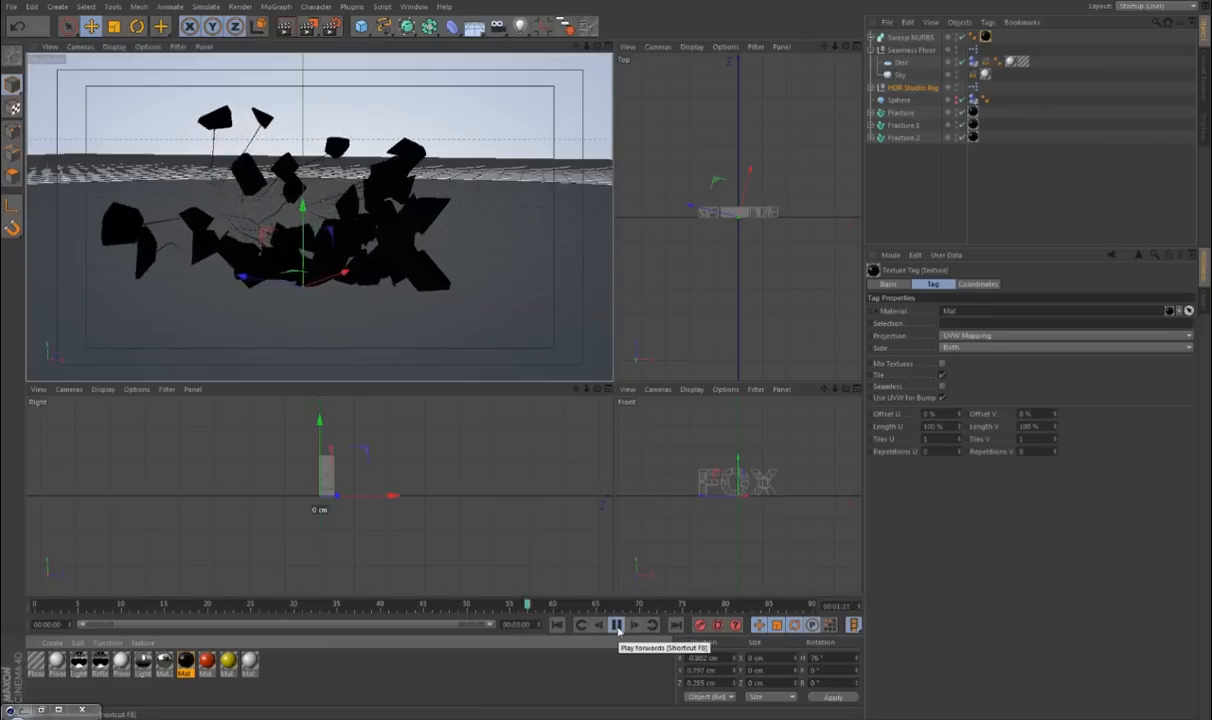
left_click(617, 625)
left_click(285, 27)
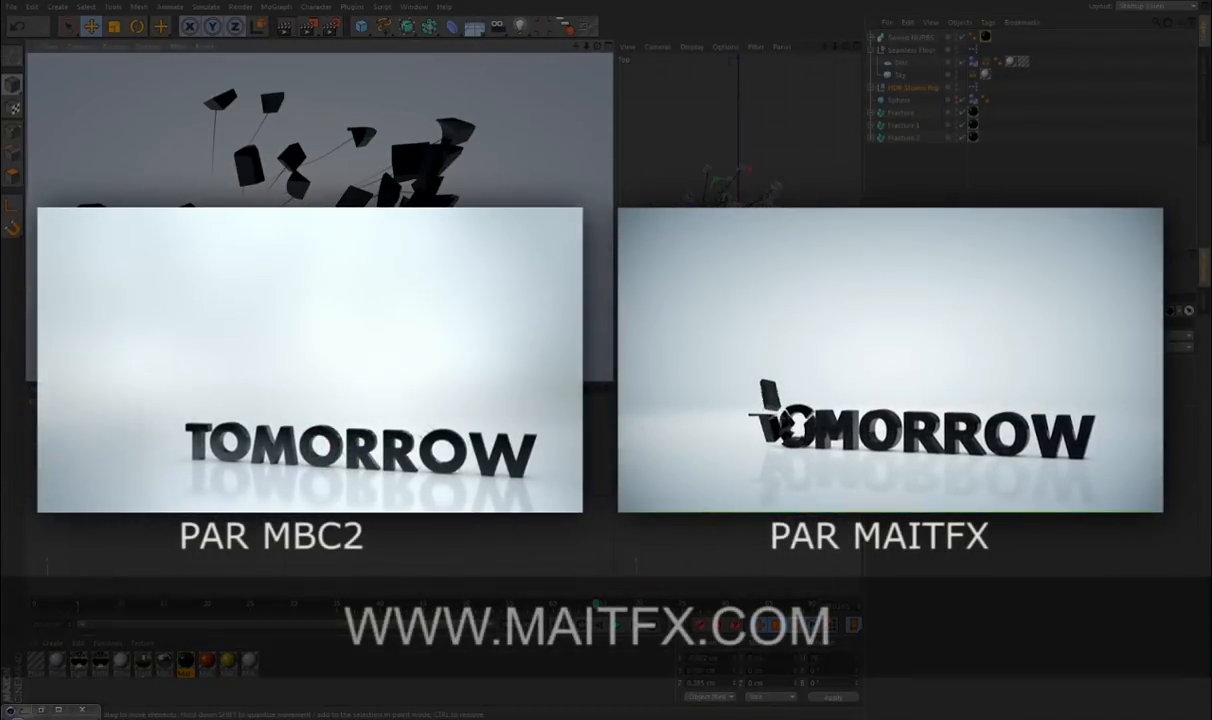
left_click(933, 197)
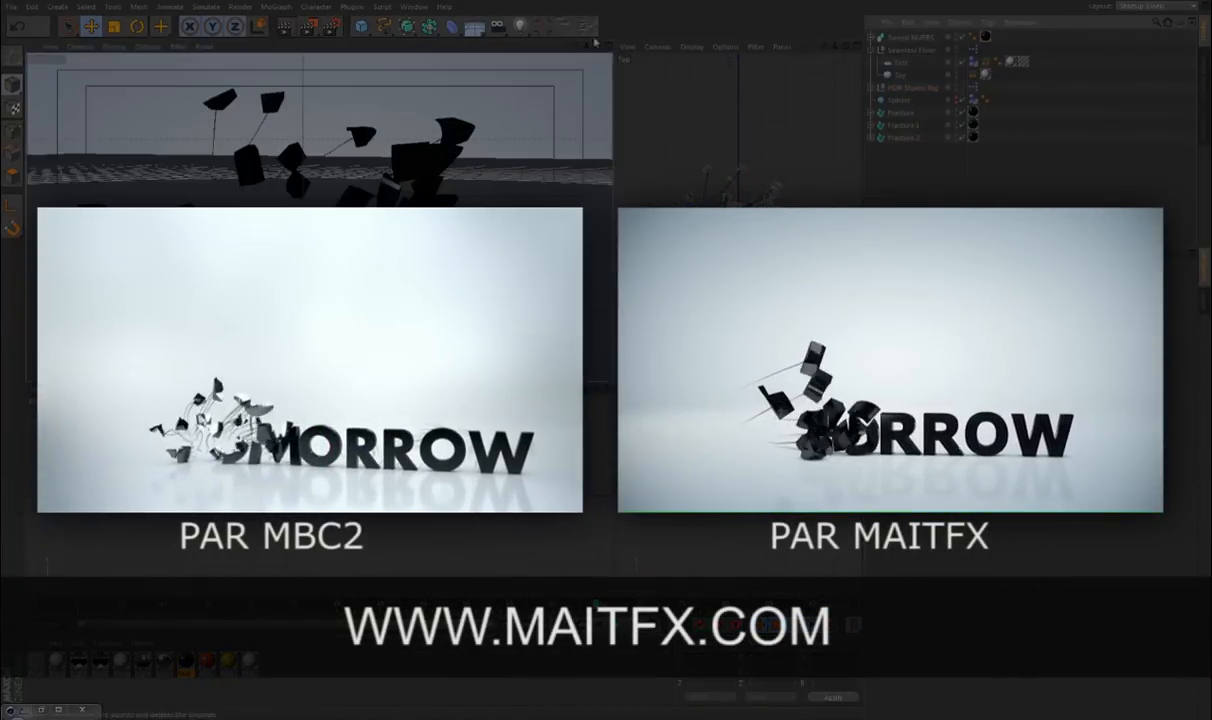